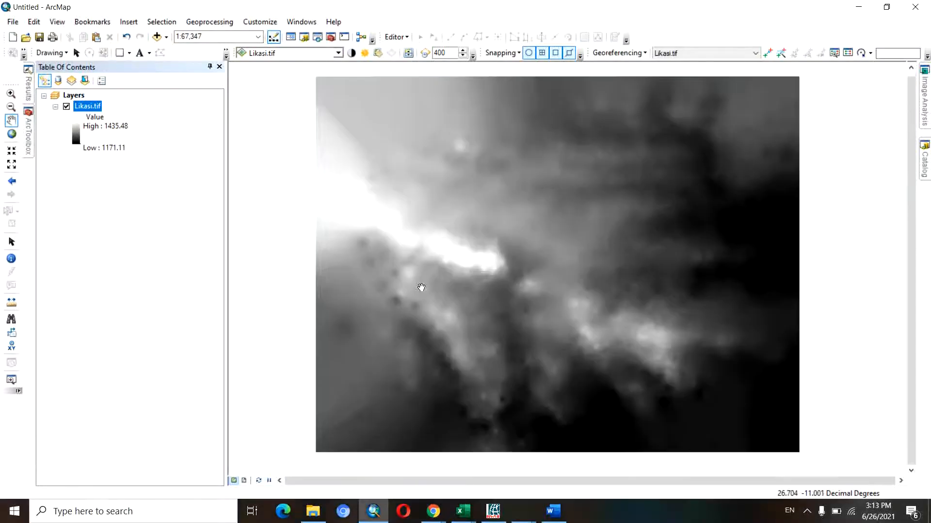
pyautogui.moveTo(528, 278); pyautogui.dragTo(532, 277)
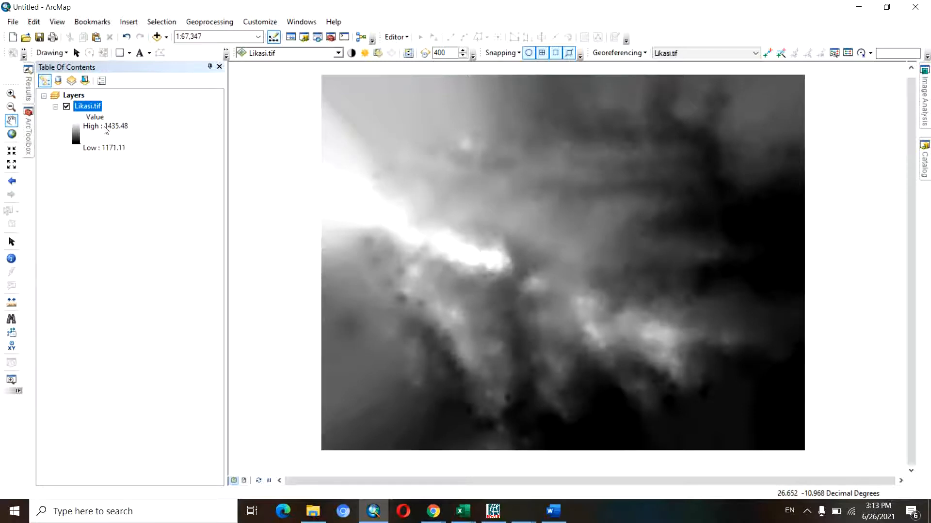
pyautogui.moveTo(494, 293)
pyautogui.mouseDown()
pyautogui.moveTo(497, 303)
pyautogui.moveTo(511, 297)
pyautogui.mouseUp()
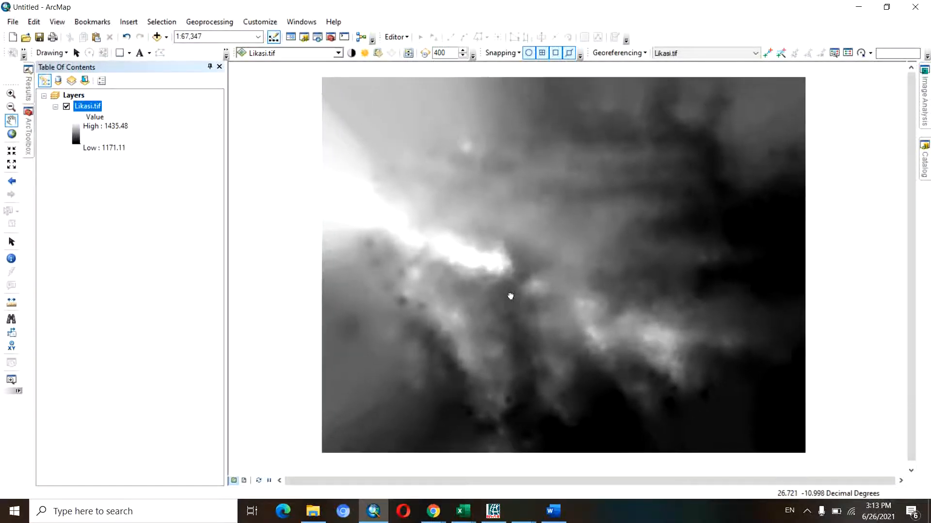
# Open ArcToolbox and locate the Contour tool in the Surface toolset of Spatial Analyst Tools
pyautogui.click(29, 137)
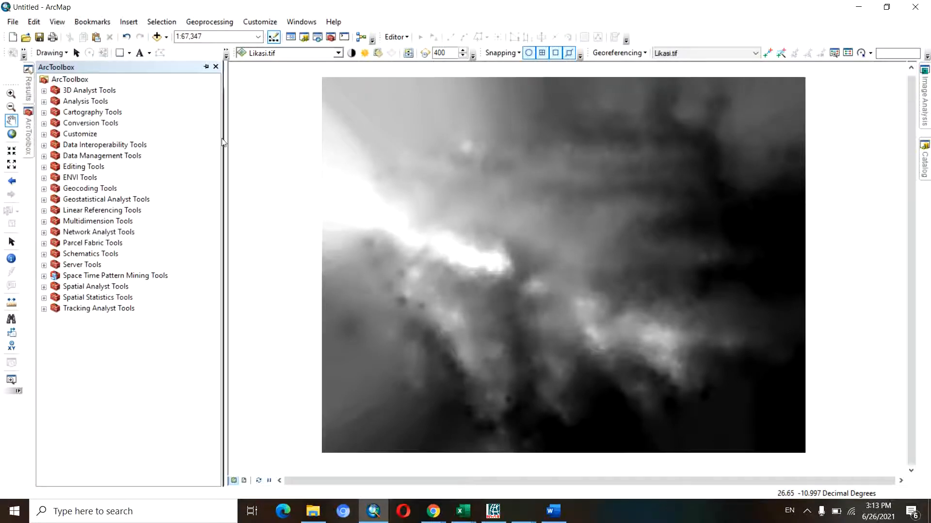
pyautogui.click(32, 142)
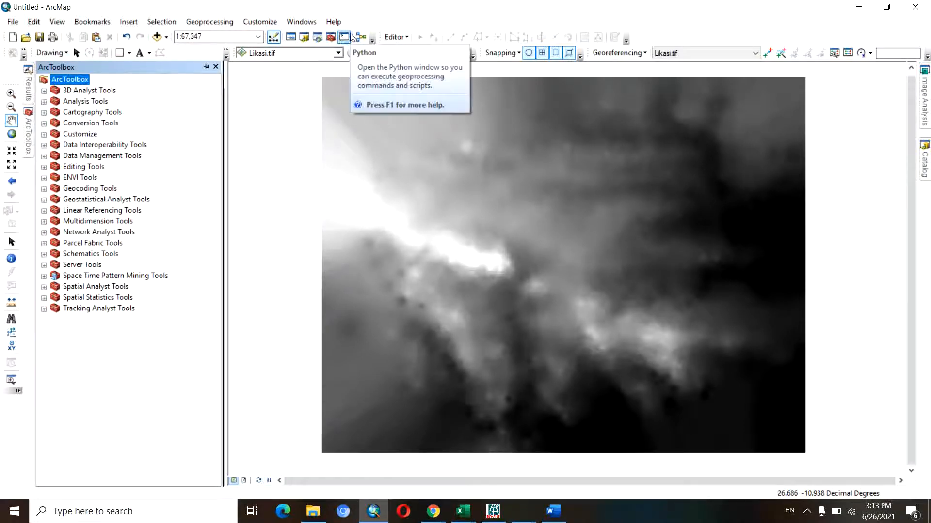
pyautogui.click(203, 24)
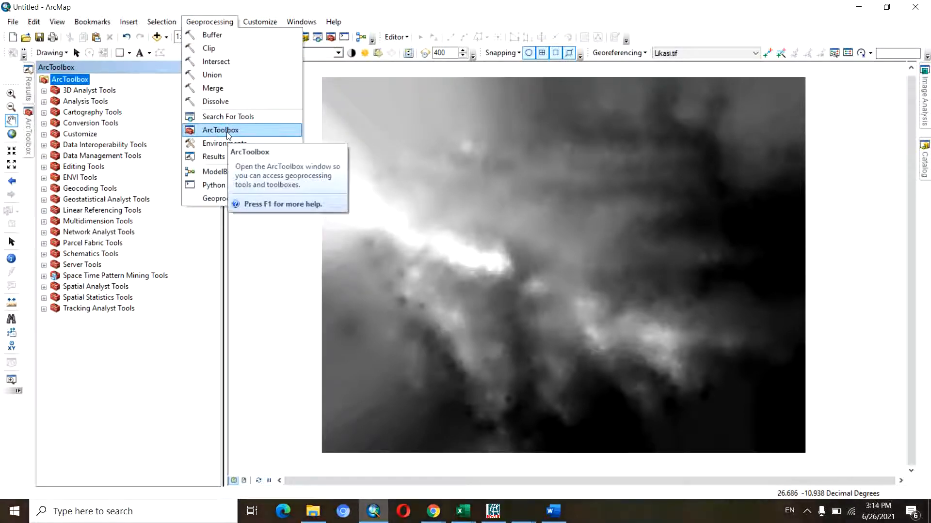
pyautogui.click(44, 287)
pyautogui.click(44, 287)
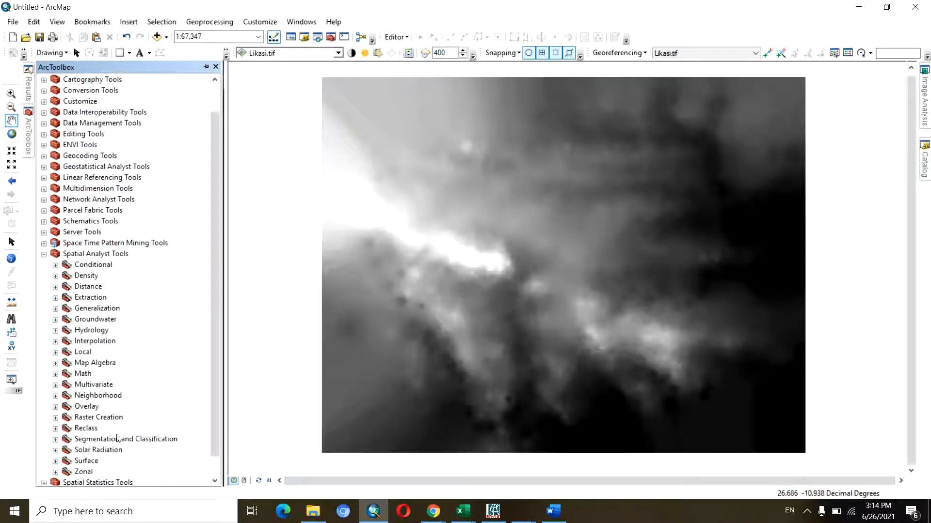
pyautogui.click(55, 461)
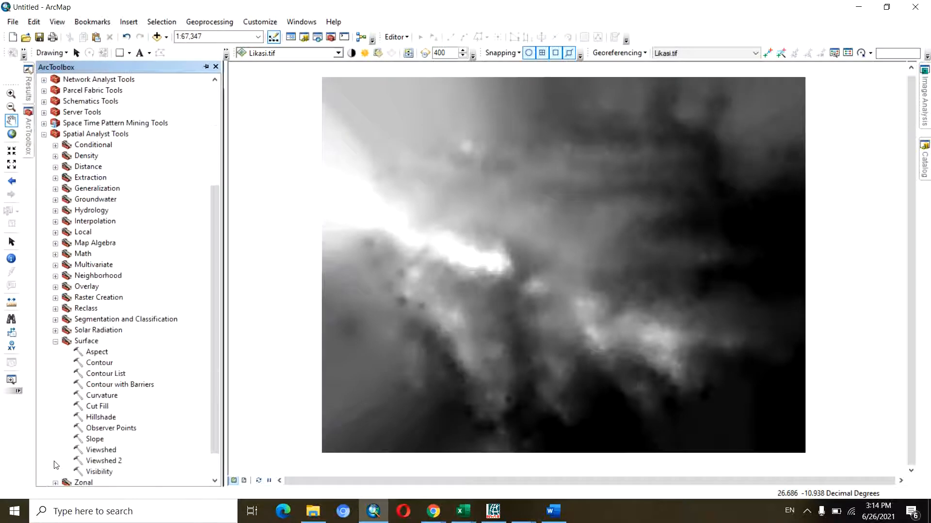
pyautogui.click(98, 365)
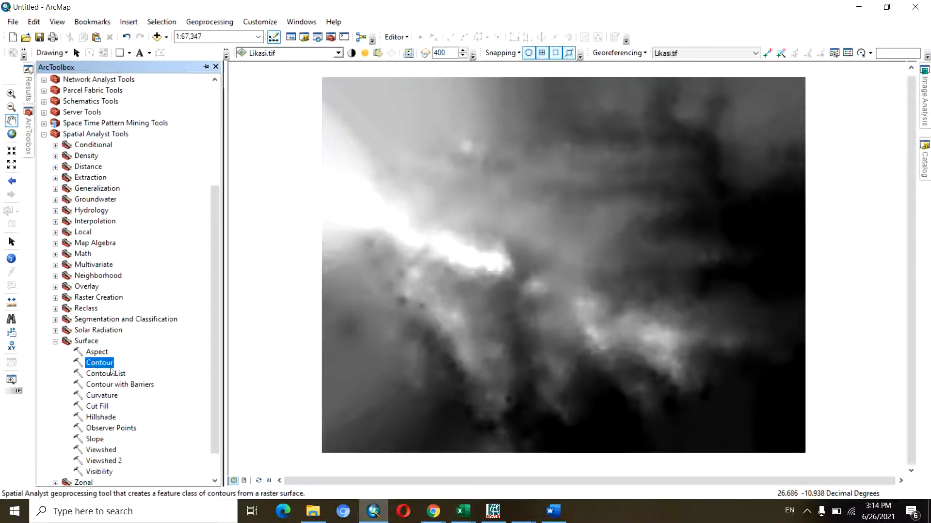
pyautogui.moveTo(214, 261); pyautogui.dragTo(208, 148)
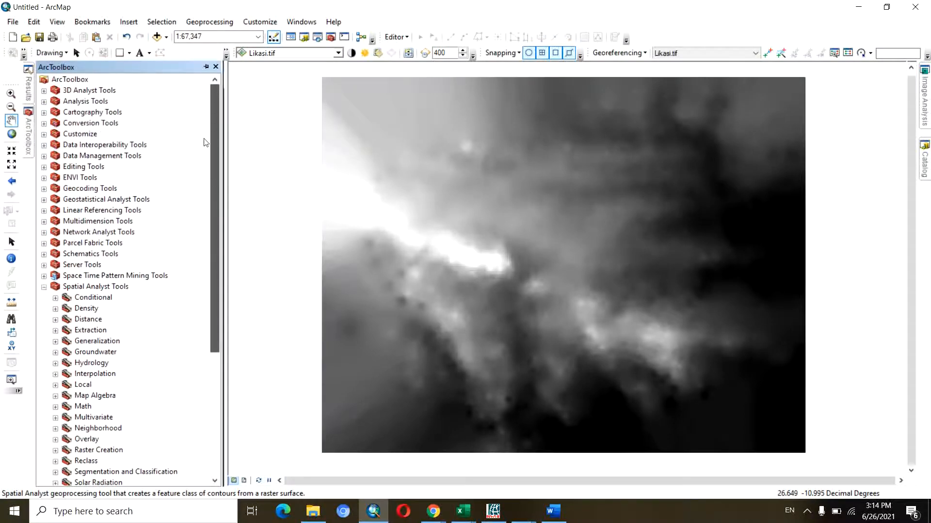
# Open the Contour tool from the Raster Surface toolset of 3D Analyst Tools
pyautogui.click(44, 91)
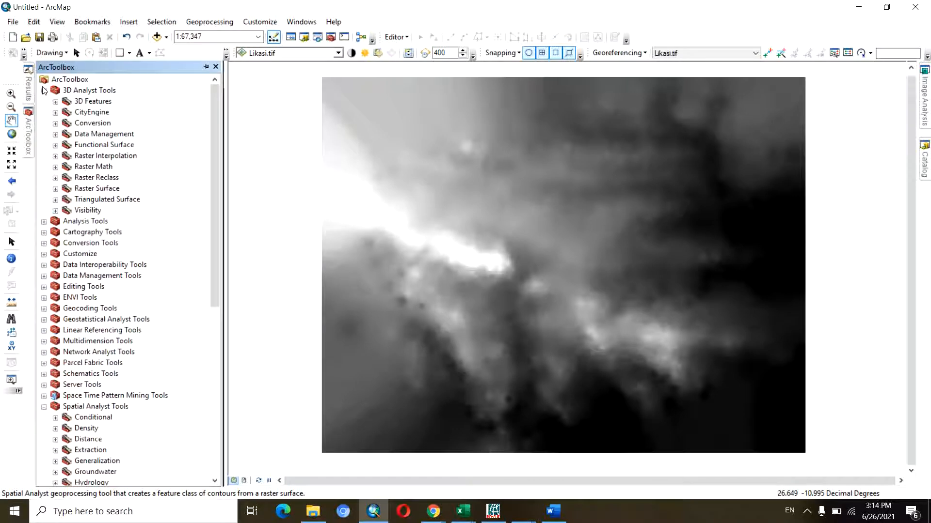
pyautogui.click(55, 177)
pyautogui.click(55, 178)
pyautogui.click(55, 189)
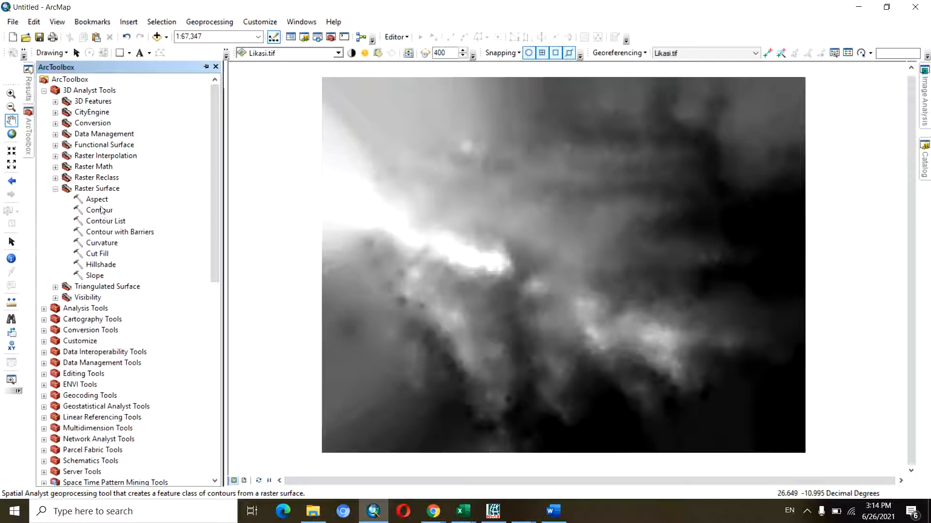
pyautogui.doubleClick(100, 212)
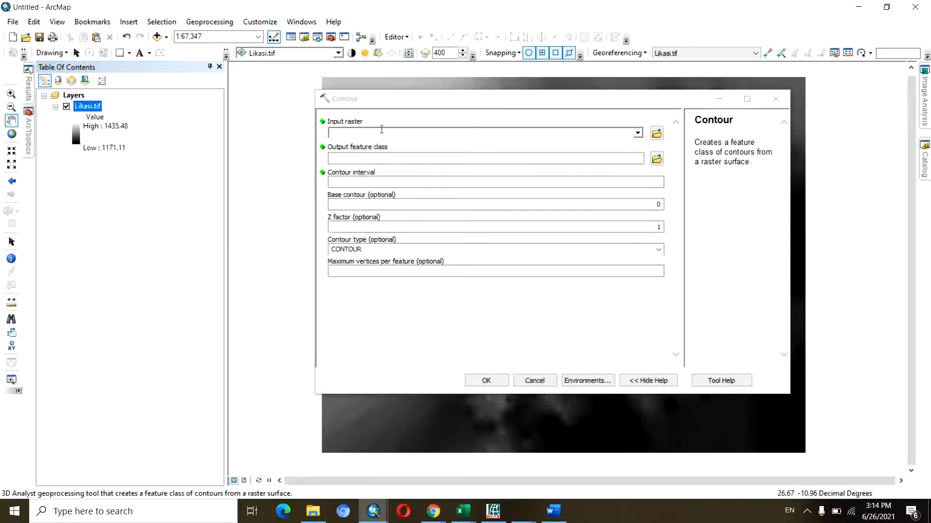
# Set Likasi.tif as the contour input raster and name the output feature class Likasi in D:\everything\ArcGis
pyautogui.click(638, 135)
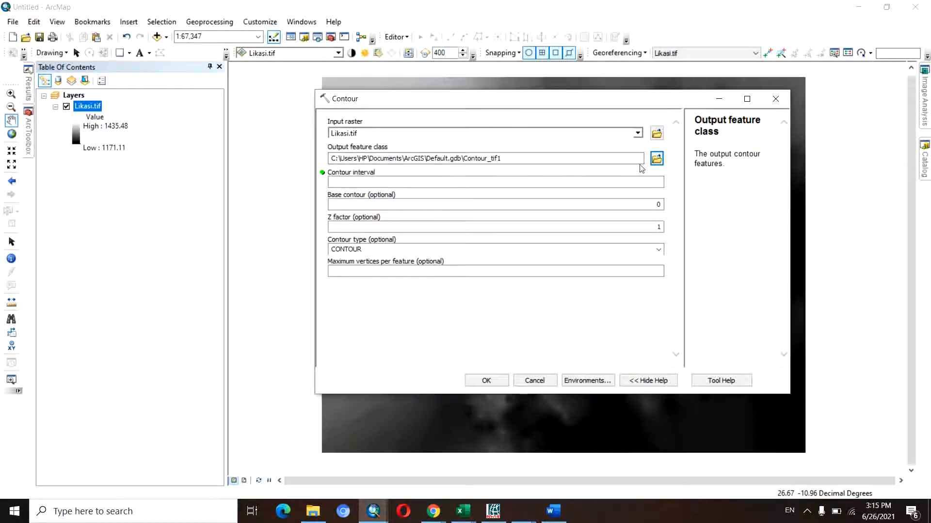
pyautogui.click(656, 159)
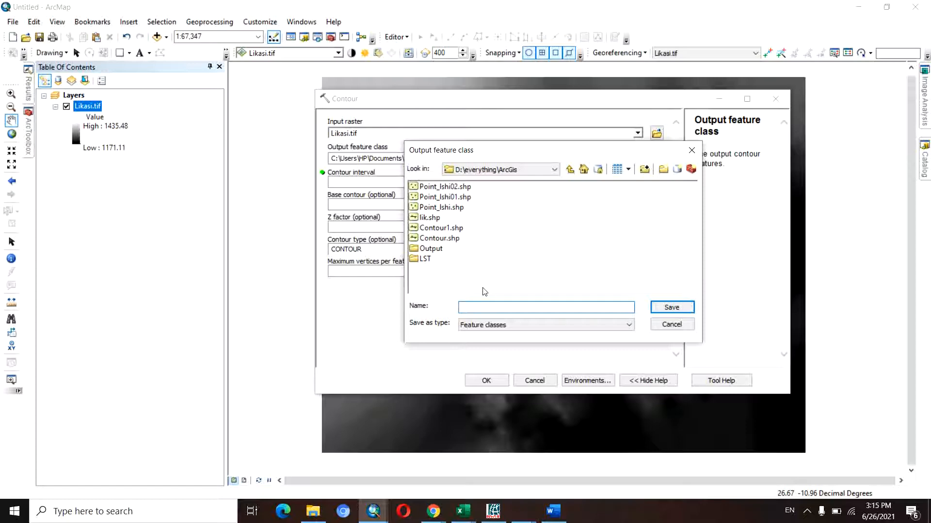
pyautogui.write('Likasi')
pyautogui.press('Return')
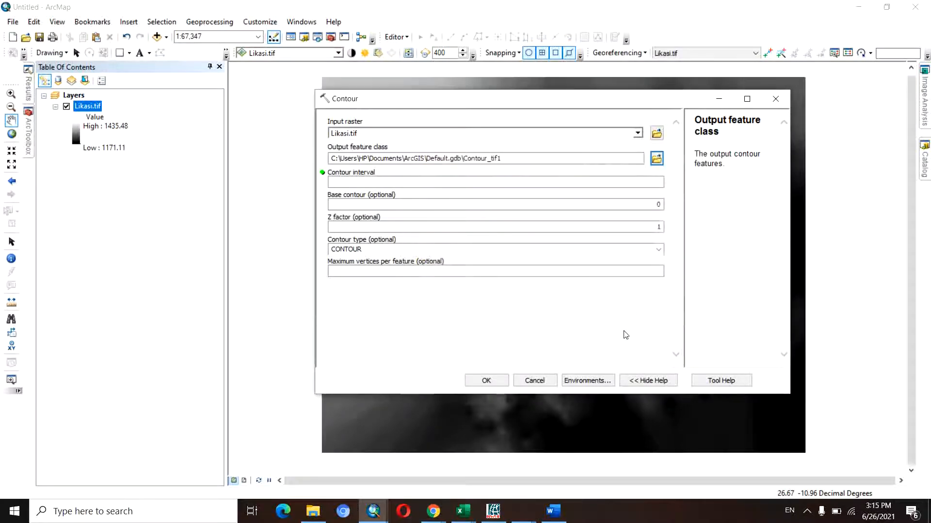
# Generate the contours with a contour interval of 20 and a base contour of 1180
pyautogui.click(438, 183)
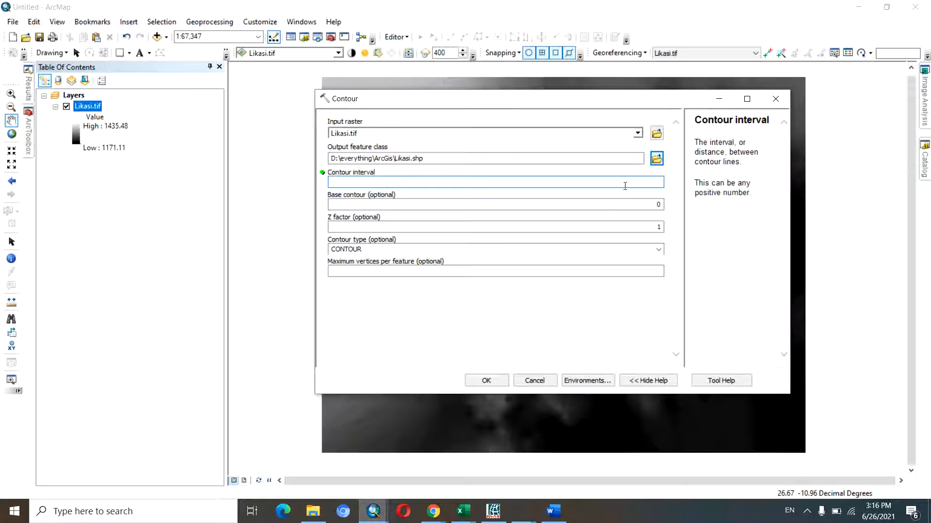
pyautogui.write('20')
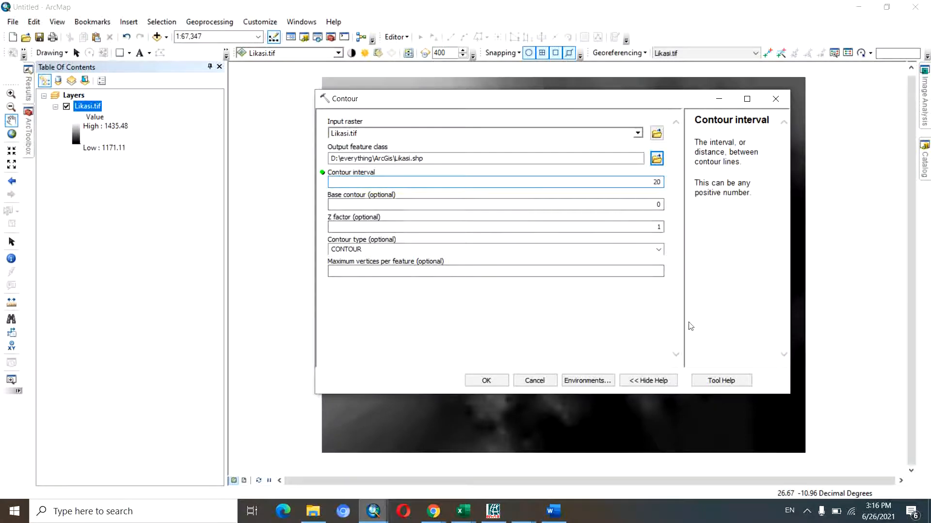
pyautogui.press('Tab')
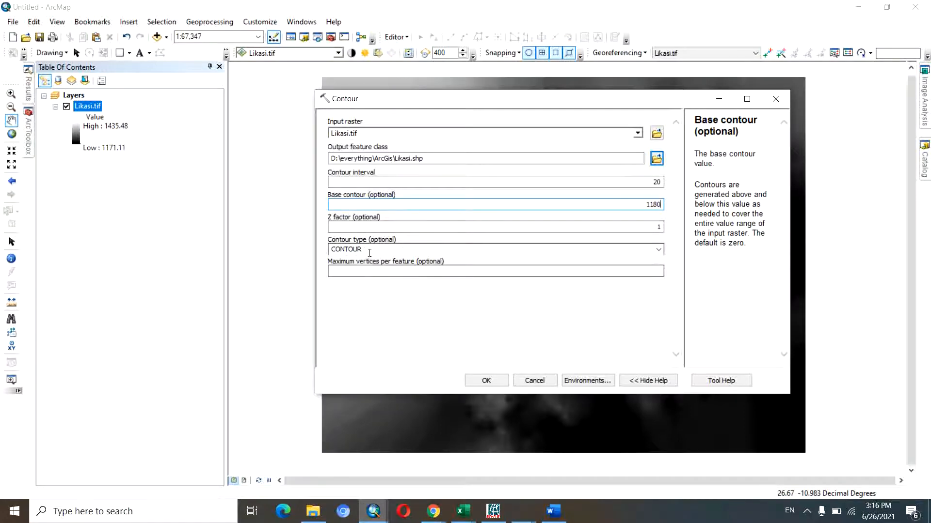
pyautogui.click(487, 381)
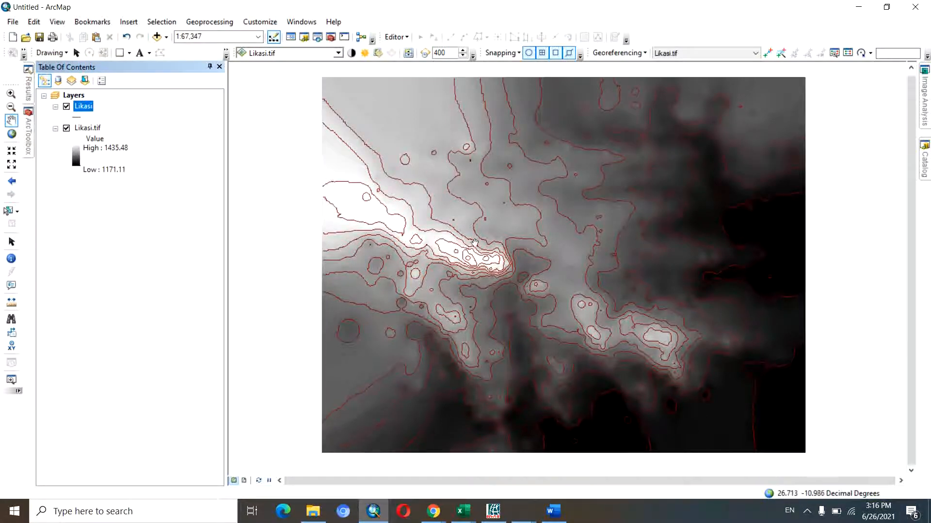
# Open the Likasi contour layer's attribute table and examine the values in the Contour field
pyautogui.rightClick(84, 107)
pyautogui.click(111, 139)
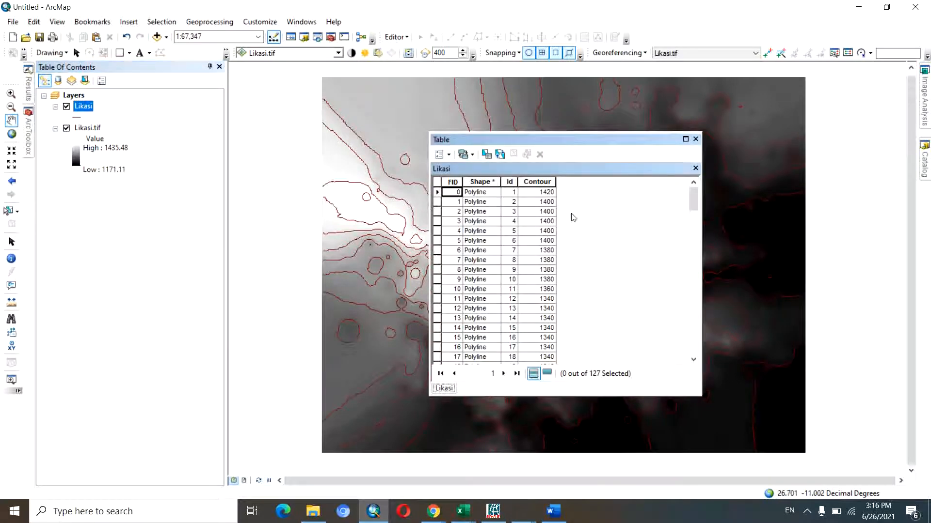
pyautogui.click(541, 182)
pyautogui.click(546, 214)
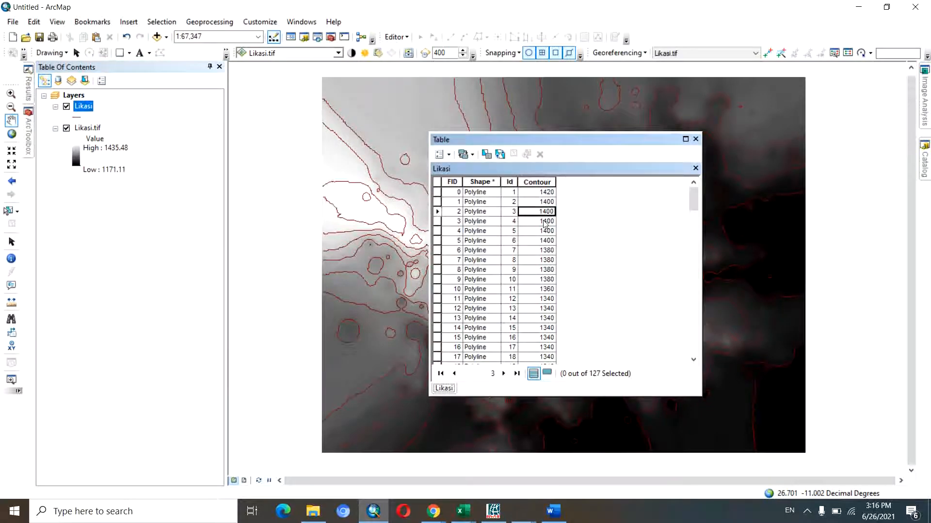
pyautogui.click(546, 222)
pyautogui.moveTo(694, 197)
pyautogui.mouseDown()
pyautogui.moveTo(698, 356)
pyautogui.moveTo(694, 196)
pyautogui.mouseUp()
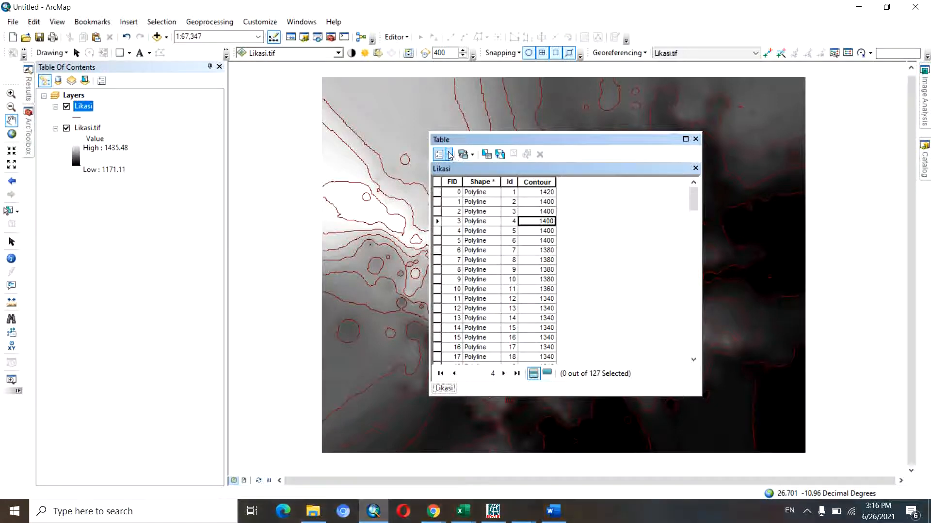
# Add a Short Integer field named Type to the Likasi attribute table
pyautogui.click(448, 154)
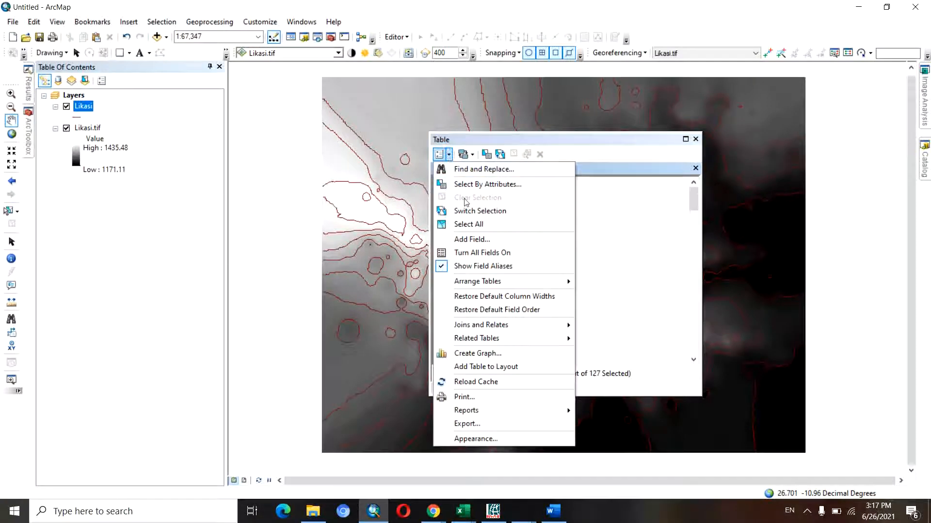
pyautogui.click(480, 240)
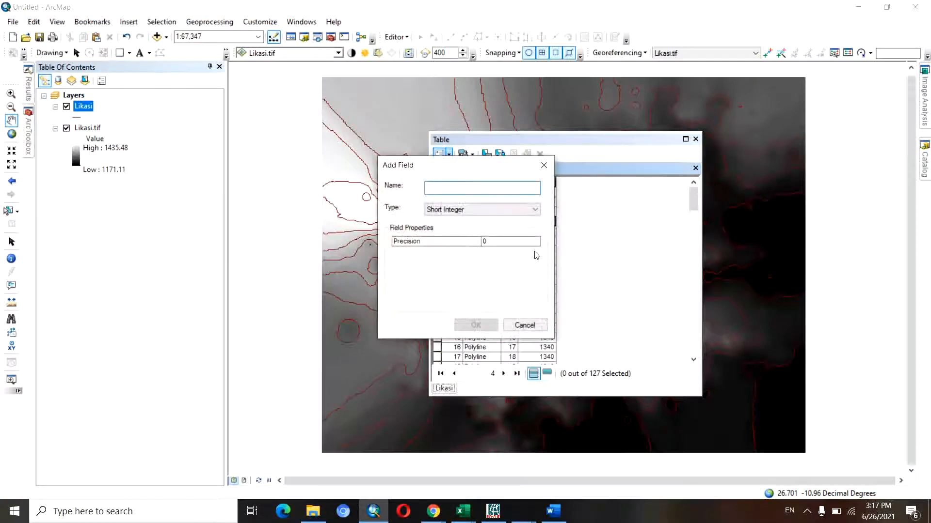
pyautogui.write('Type')
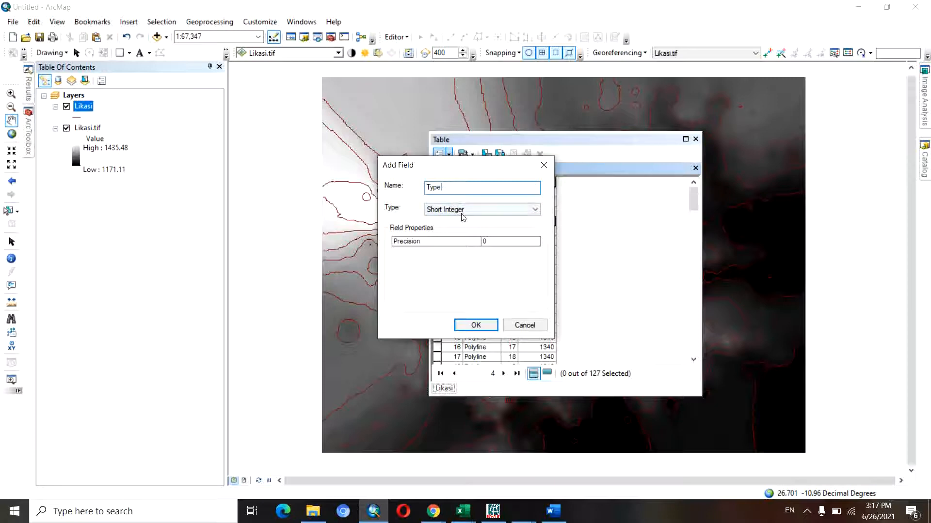
pyautogui.press('Return')
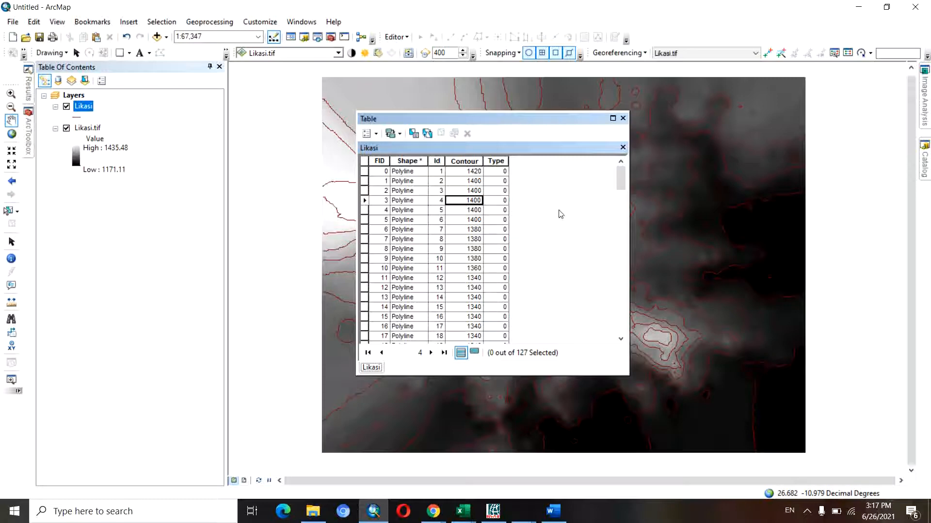
# Start a Select by Attributes query with "Contour" IN () and list the field's unique values
pyautogui.click(414, 134)
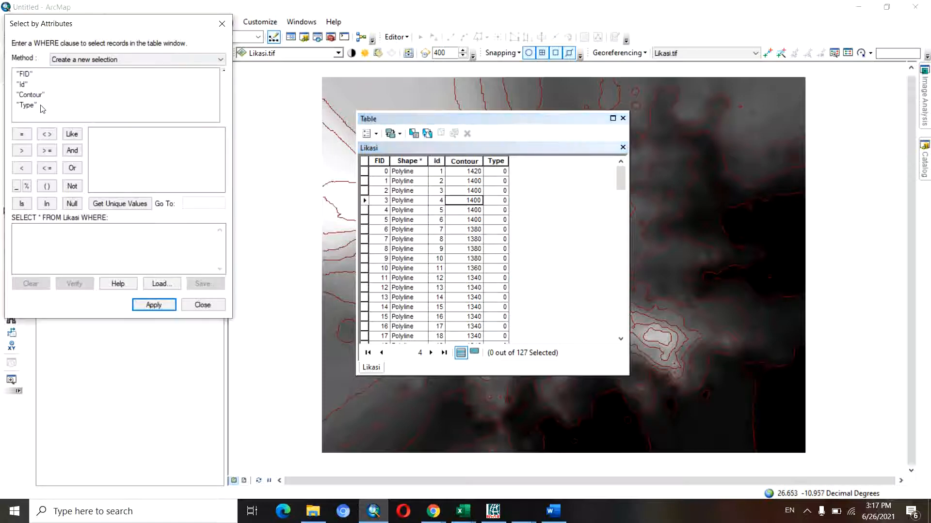
pyautogui.doubleClick(36, 97)
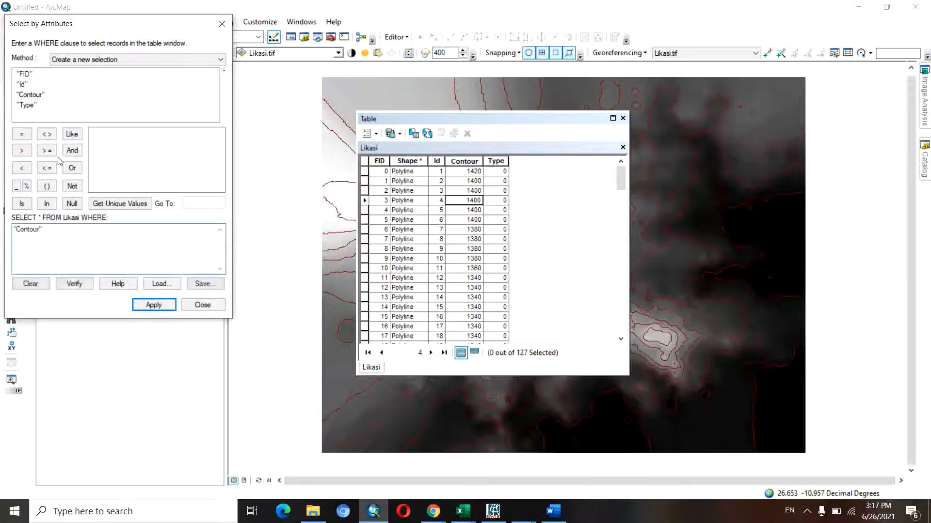
pyautogui.click(48, 206)
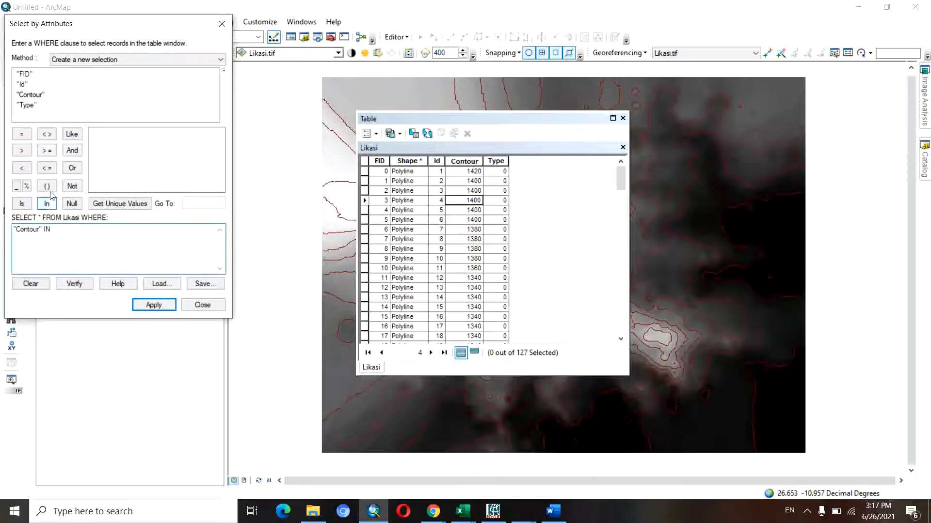
pyautogui.click(47, 186)
pyautogui.click(121, 203)
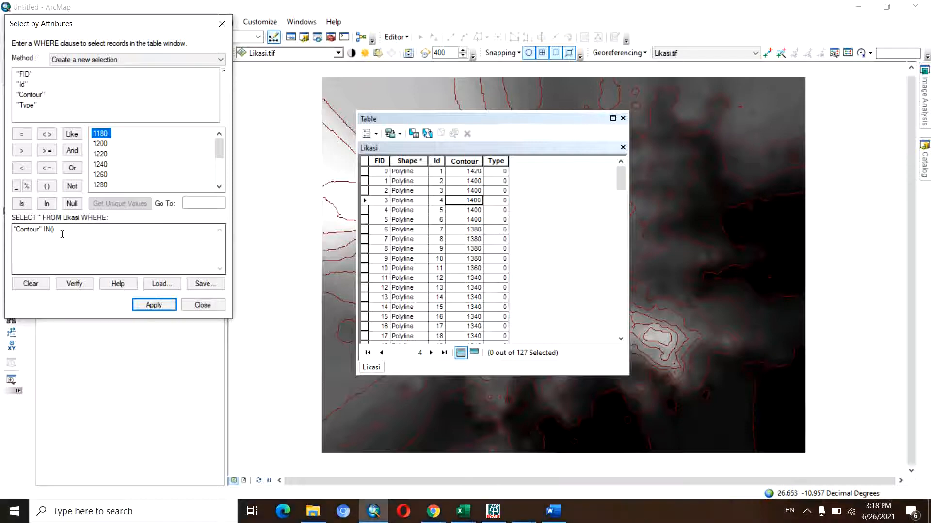
# Add the contour values 1180, 1240 and 1300 inside the parentheses of the IN clause
pyautogui.doubleClick(98, 135)
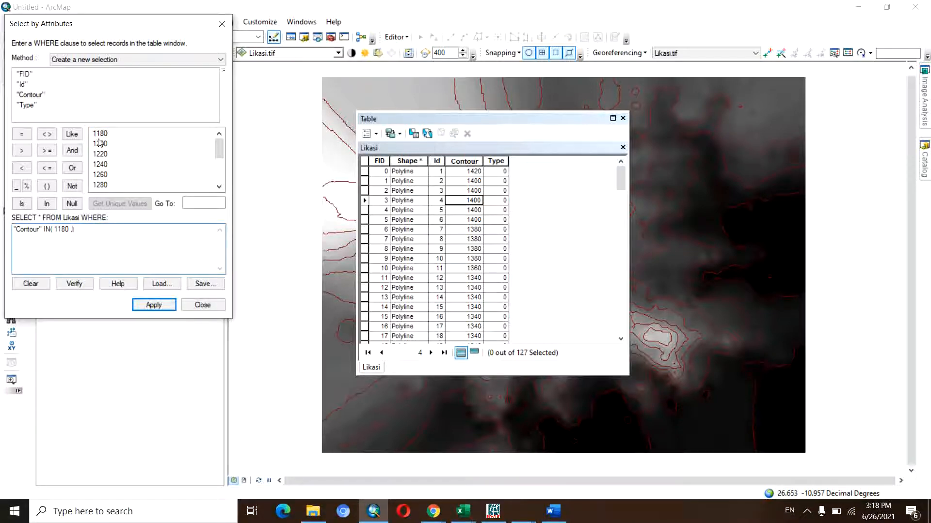
pyautogui.write(',')
pyautogui.doubleClick(100, 167)
pyautogui.click(219, 187)
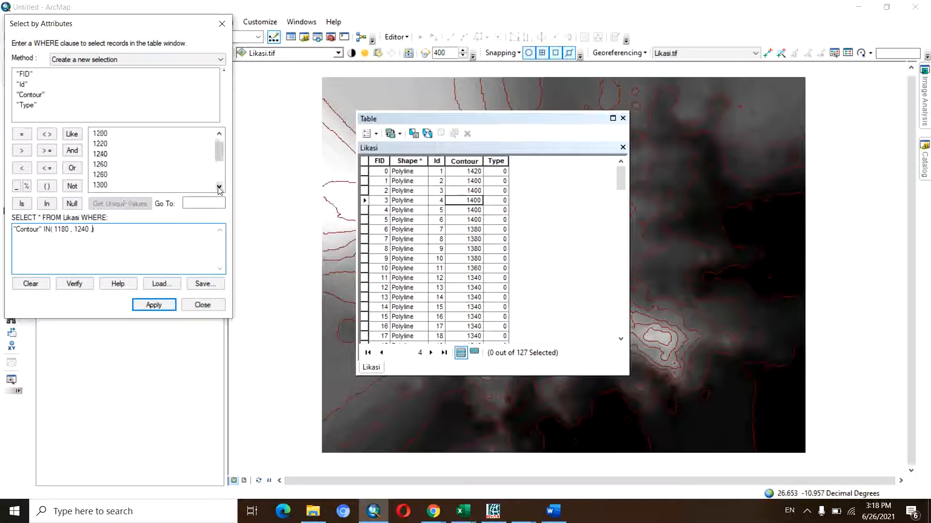
pyautogui.doubleClick(103, 185)
pyautogui.write(', 1300')
# Extend the IN clause's value list with the contour values 1360 and 1420
pyautogui.click(220, 187)
pyautogui.click(220, 188)
pyautogui.click(220, 188)
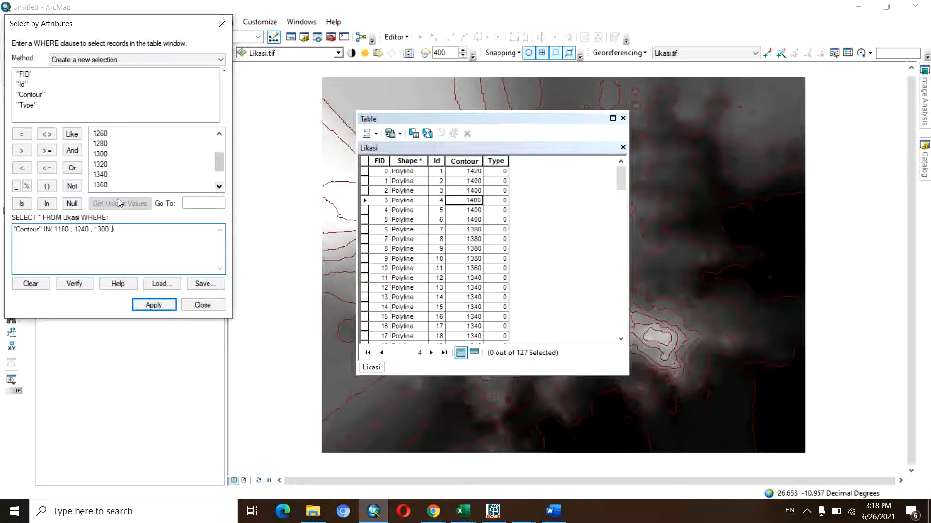
pyautogui.doubleClick(107, 188)
pyautogui.click(220, 187)
pyautogui.click(220, 187)
pyautogui.click(220, 187)
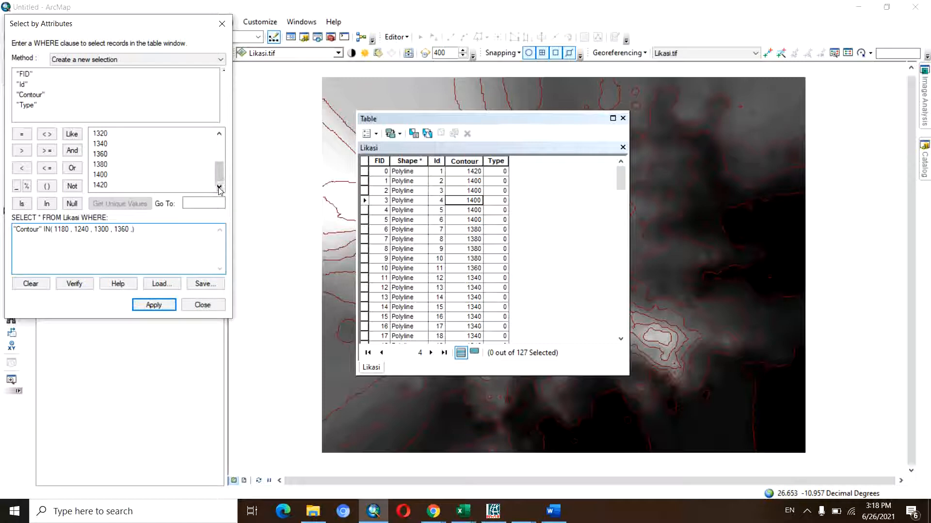
pyautogui.doubleClick(103, 187)
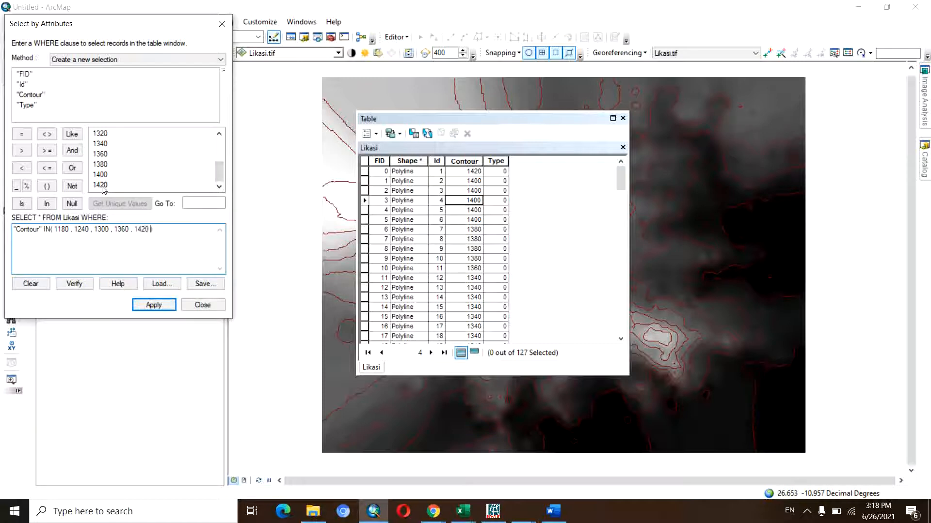
# Apply the contour query as a new selection and set Type to 1 for the selected records with the Field Calculator
pyautogui.click(158, 304)
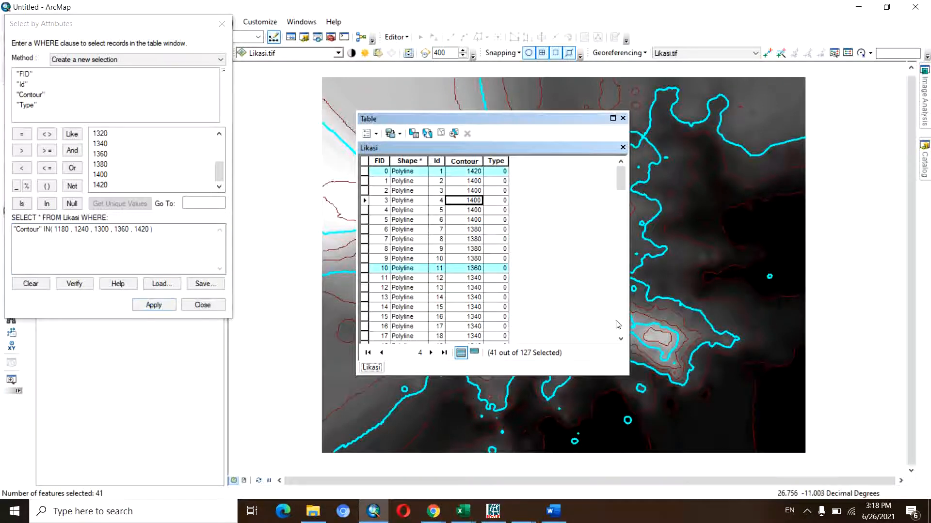
pyautogui.moveTo(478, 152)
pyautogui.mouseDown()
pyautogui.moveTo(462, 188)
pyautogui.moveTo(560, 160)
pyautogui.moveTo(483, 166)
pyautogui.mouseUp()
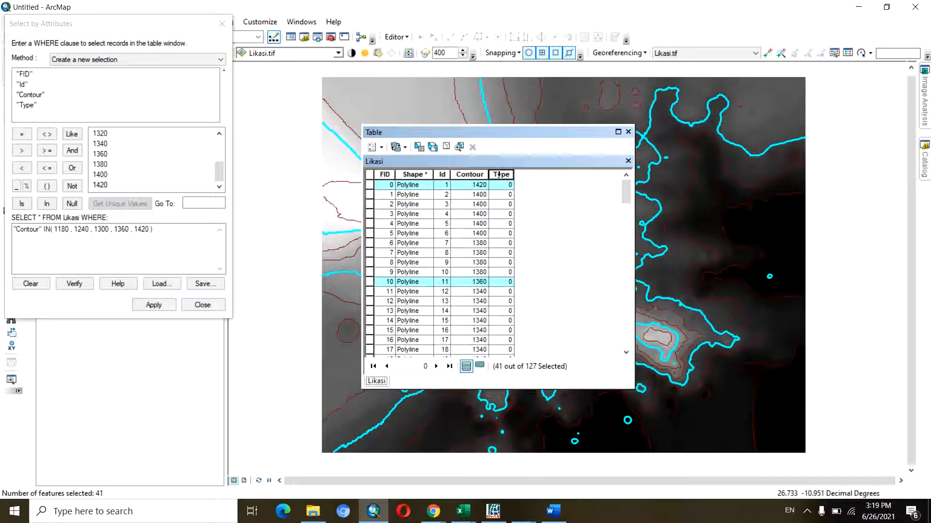
pyautogui.rightClick(499, 175)
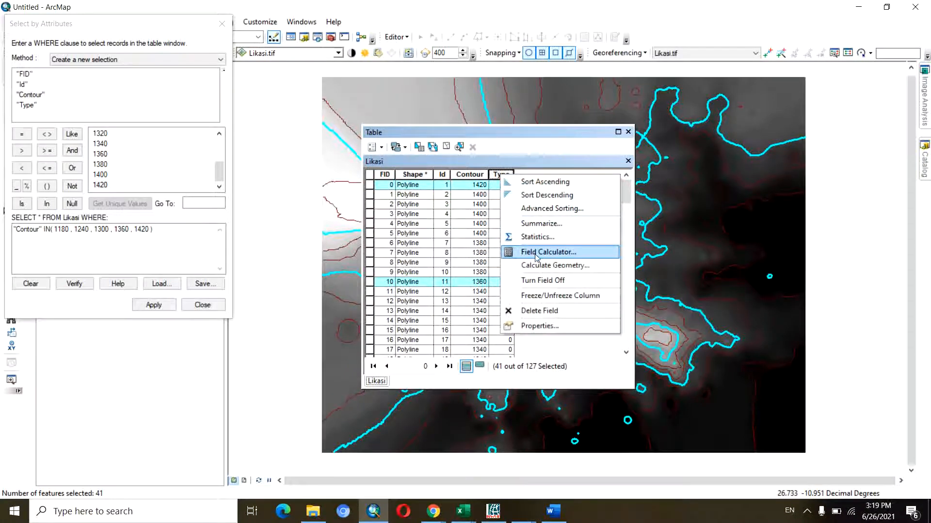
pyautogui.click(536, 252)
pyautogui.click(452, 284)
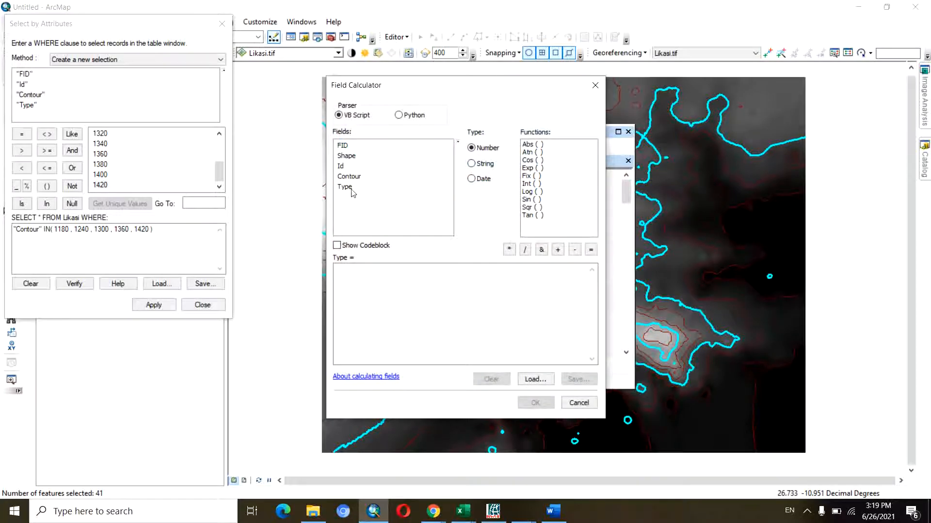
pyautogui.click(346, 269)
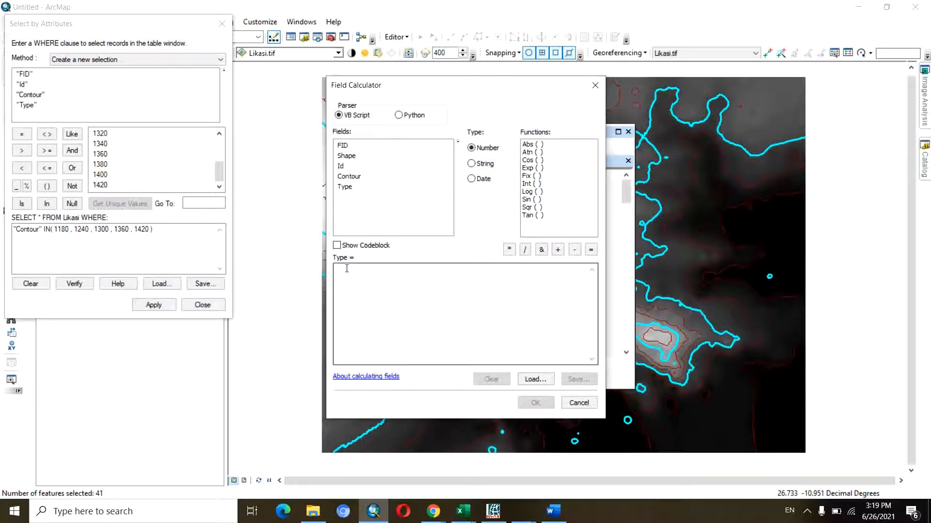
pyautogui.click(344, 270)
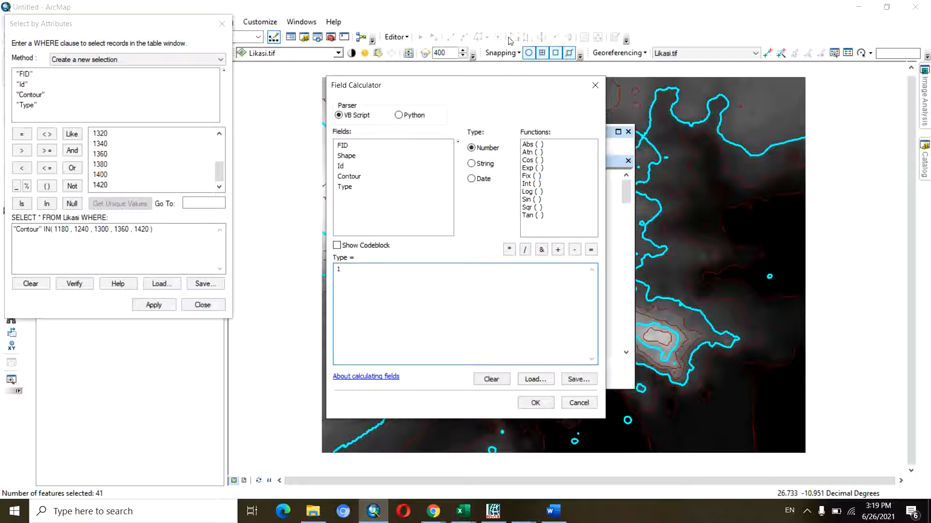
pyautogui.moveTo(522, 86); pyautogui.dragTo(287, 83)
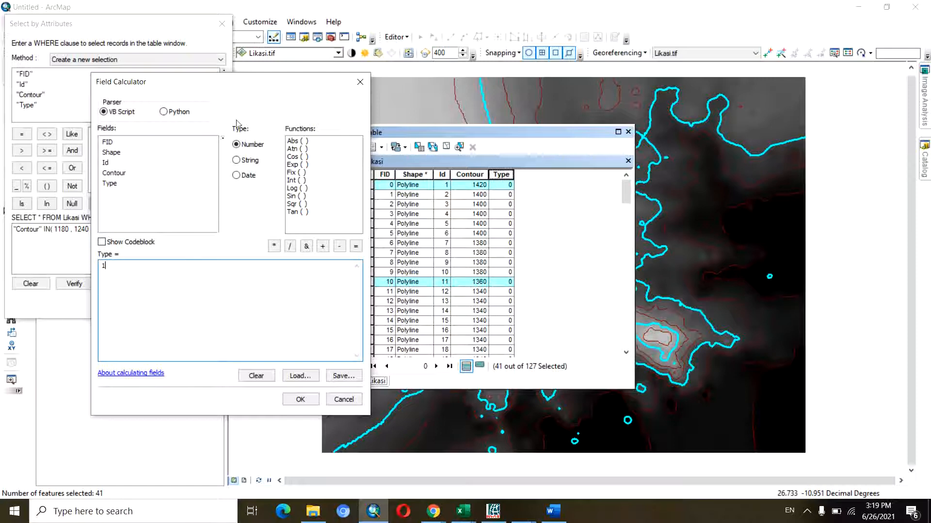
pyautogui.moveTo(251, 87); pyautogui.dragTo(128, 93)
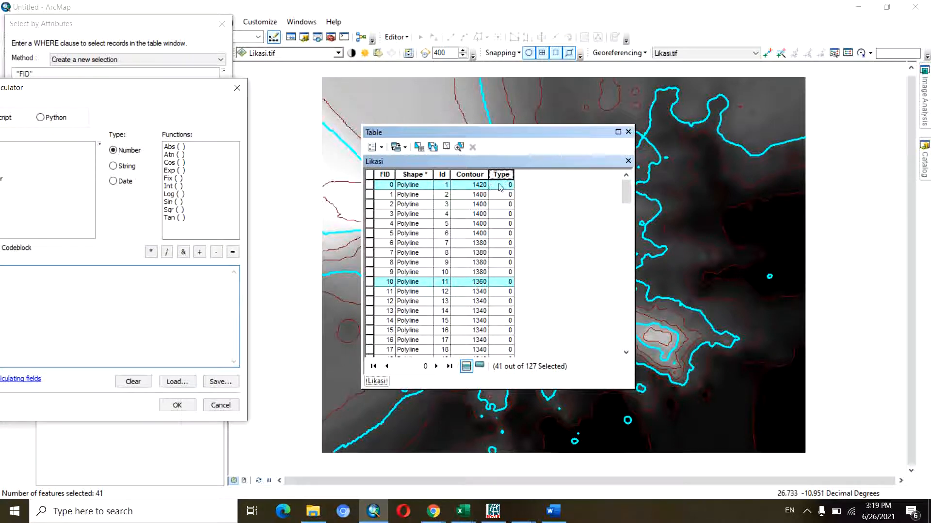
pyautogui.moveTo(156, 91); pyautogui.dragTo(322, 58)
pyautogui.click(344, 372)
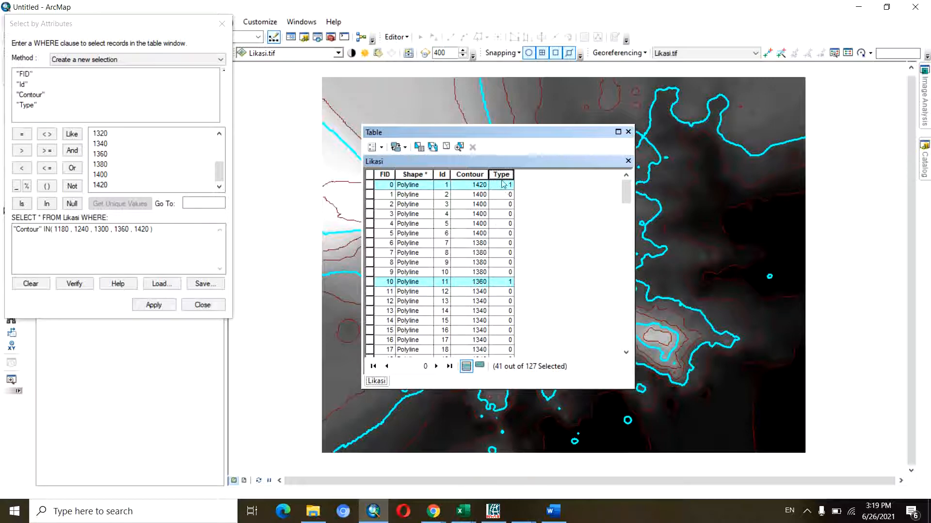
# Switch the selection to the remaining contours and set their Type to 2 with the Field Calculator
pyautogui.click(432, 147)
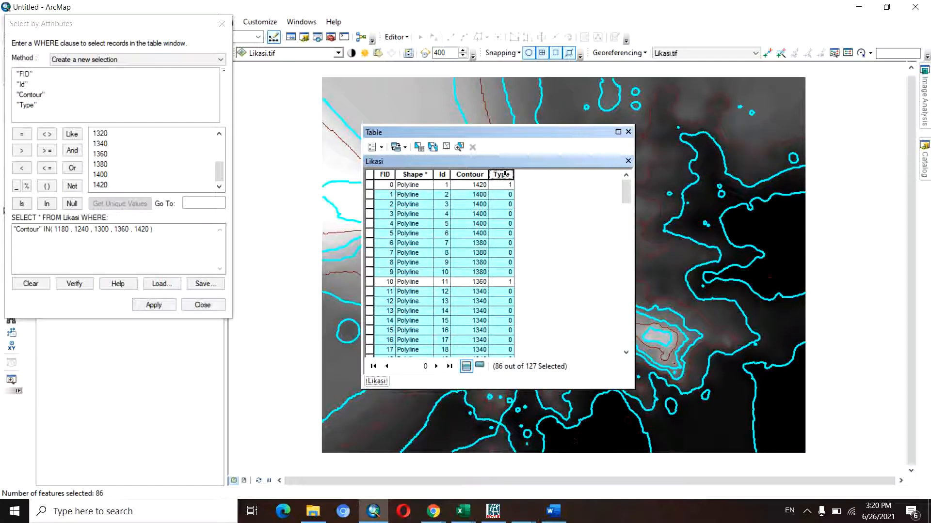
pyautogui.rightClick(505, 174)
pyautogui.click(543, 250)
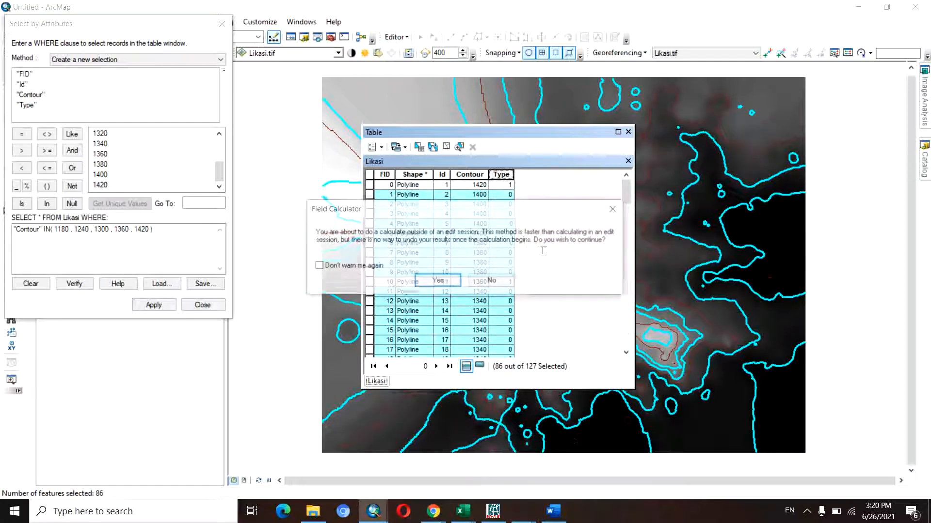
pyautogui.click(438, 280)
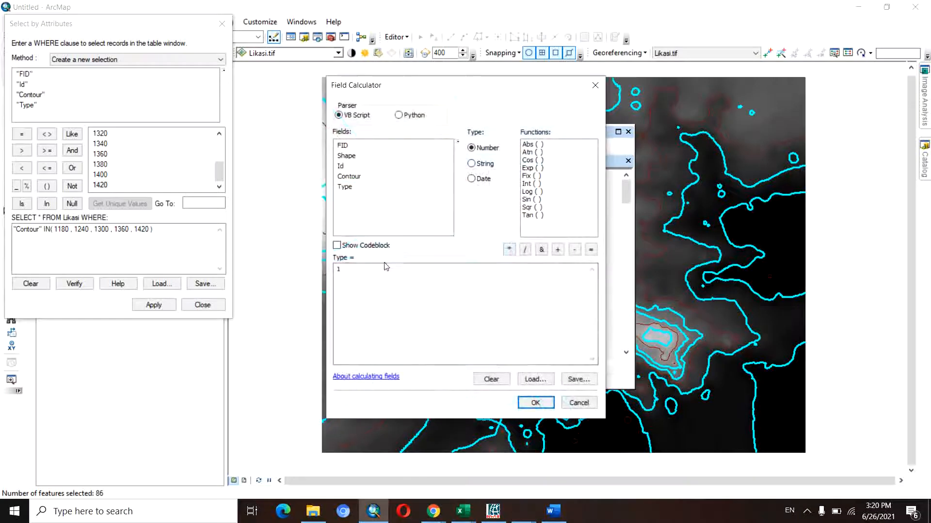
pyautogui.moveTo(344, 270); pyautogui.dragTo(327, 271)
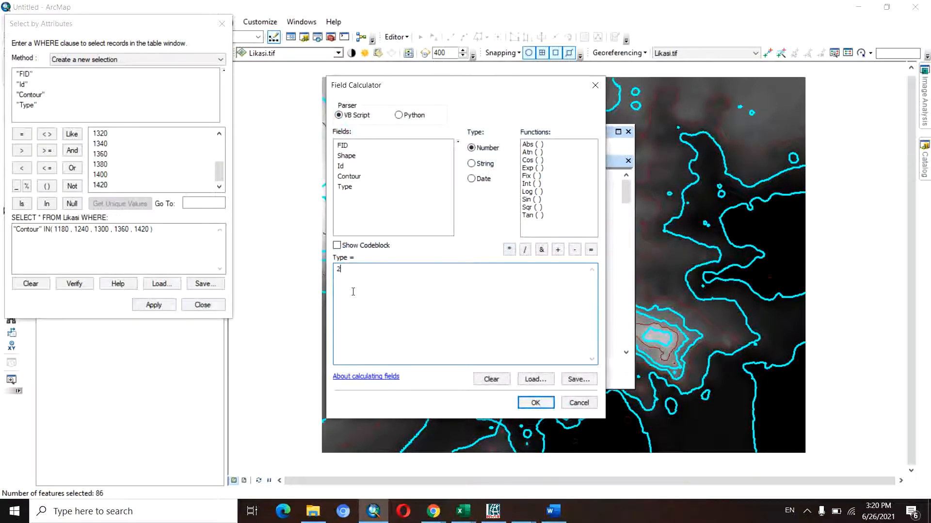
pyautogui.click(535, 403)
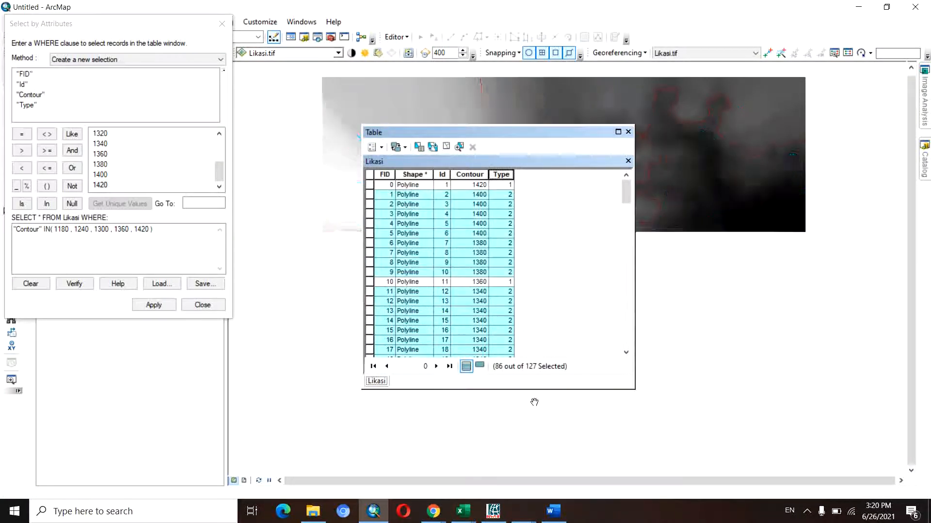
# Clear the selected records and close the Likasi attribute table
pyautogui.click(479, 216)
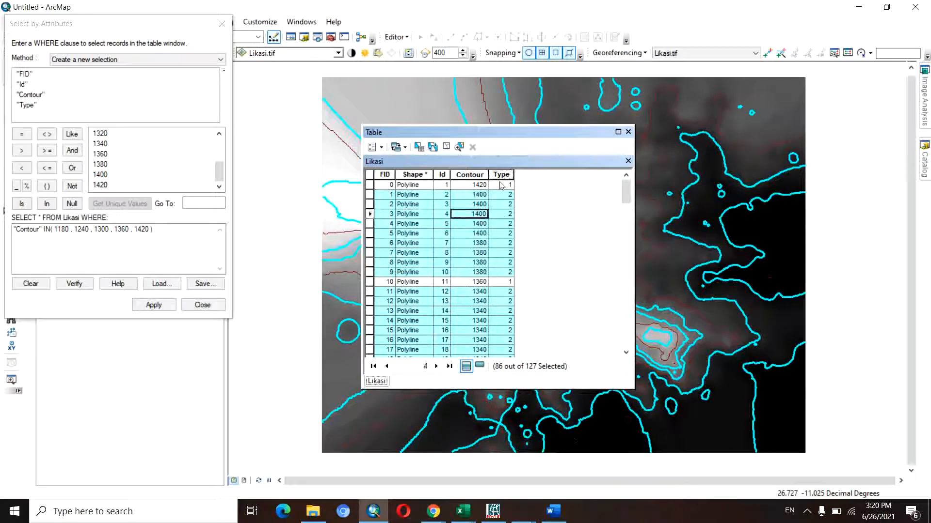
pyautogui.click(446, 147)
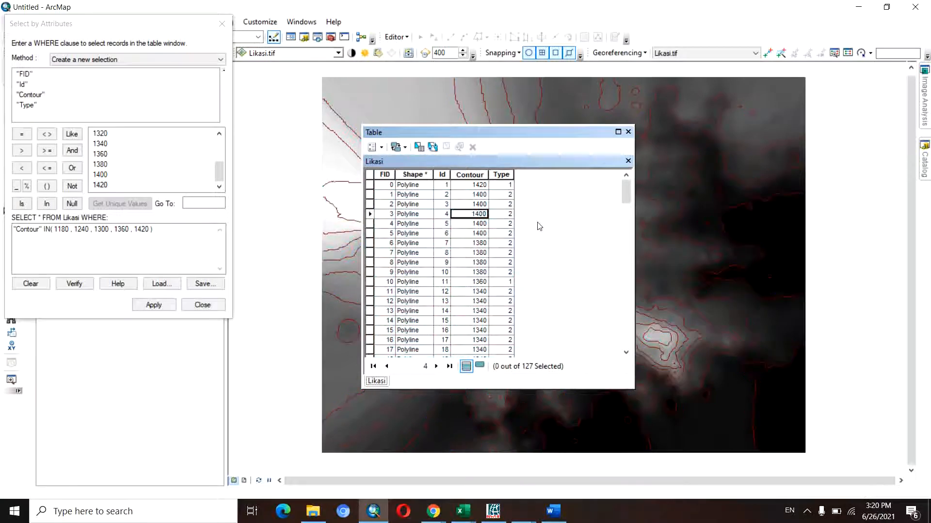
pyautogui.click(509, 186)
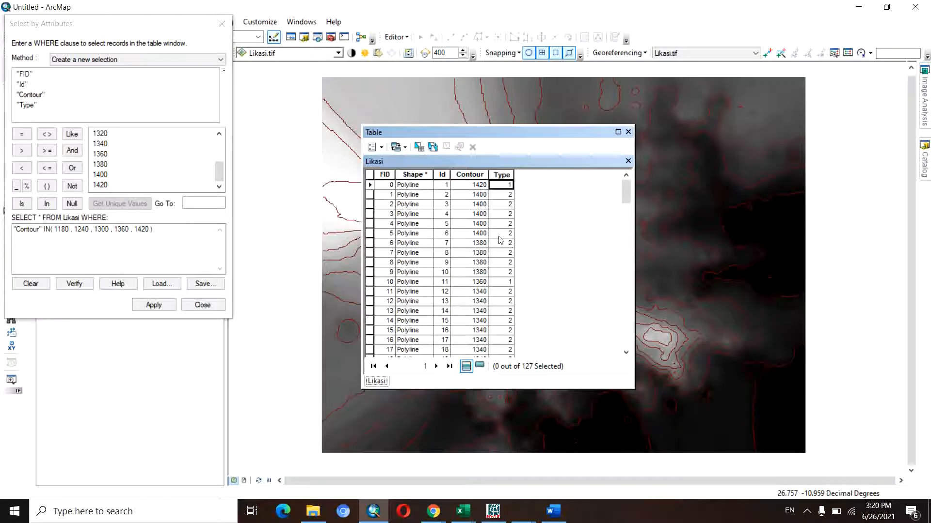
pyautogui.click(628, 132)
pyautogui.moveTo(525, 299); pyautogui.dragTo(525, 285)
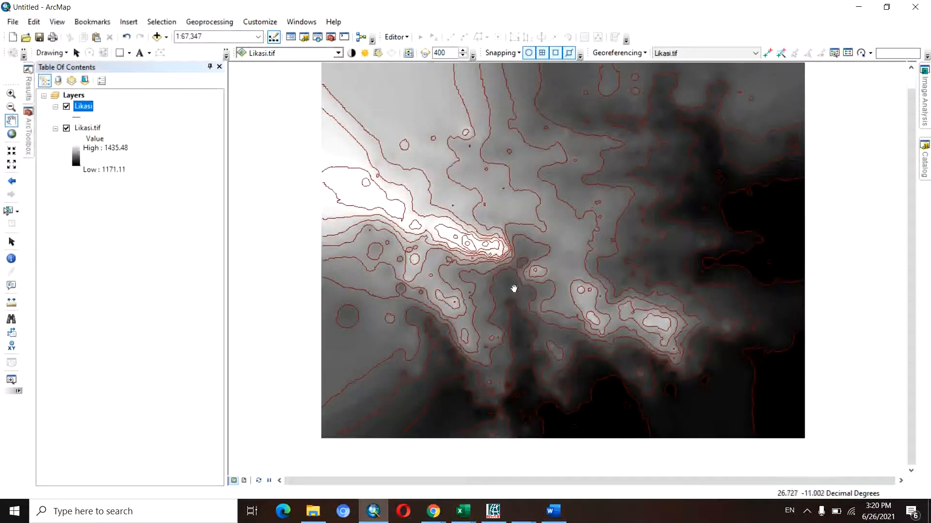
pyautogui.scroll(1, 514, 298)
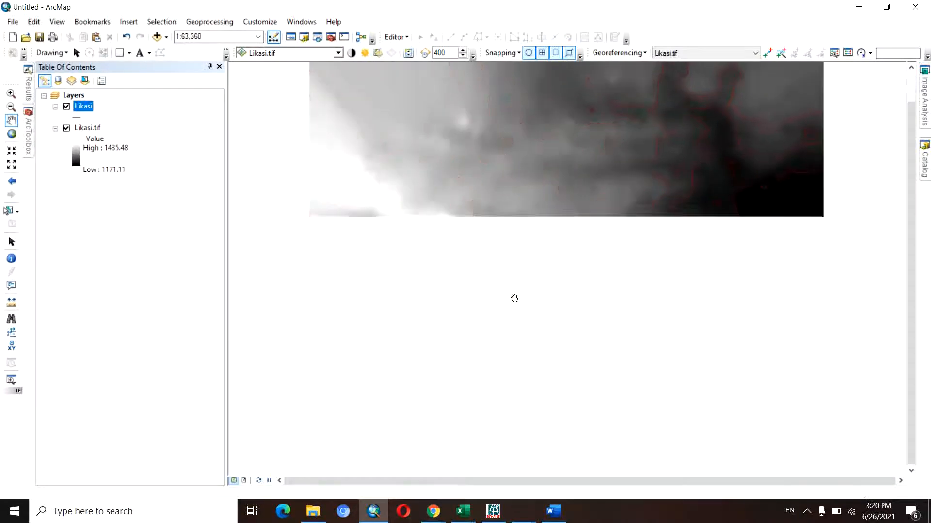
pyautogui.click(81, 107)
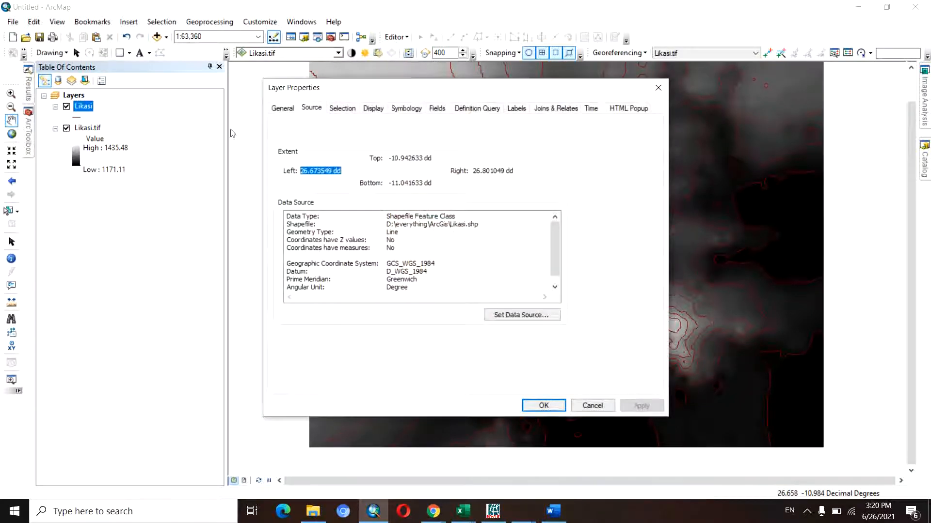
pyautogui.moveTo(394, 93)
pyautogui.mouseDown()
pyautogui.moveTo(439, 98)
pyautogui.moveTo(410, 88)
pyautogui.mouseUp()
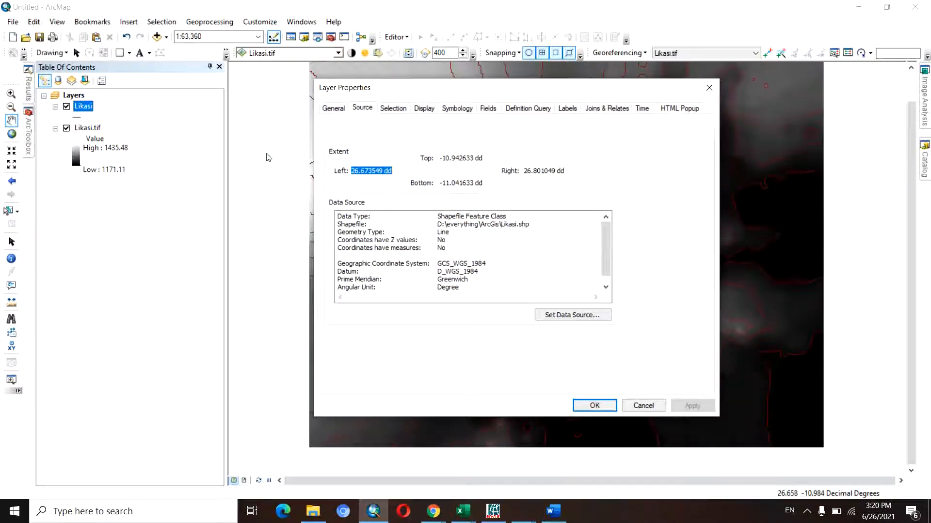
pyautogui.press('Escape')
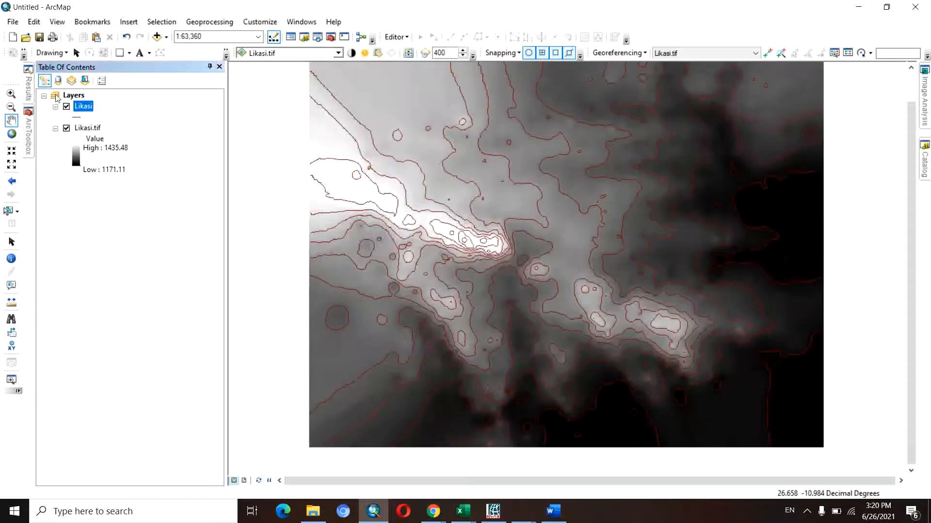
# Symbolize the Likasi contour layer by unique values of the Type field, adding all values
pyautogui.rightClick(81, 108)
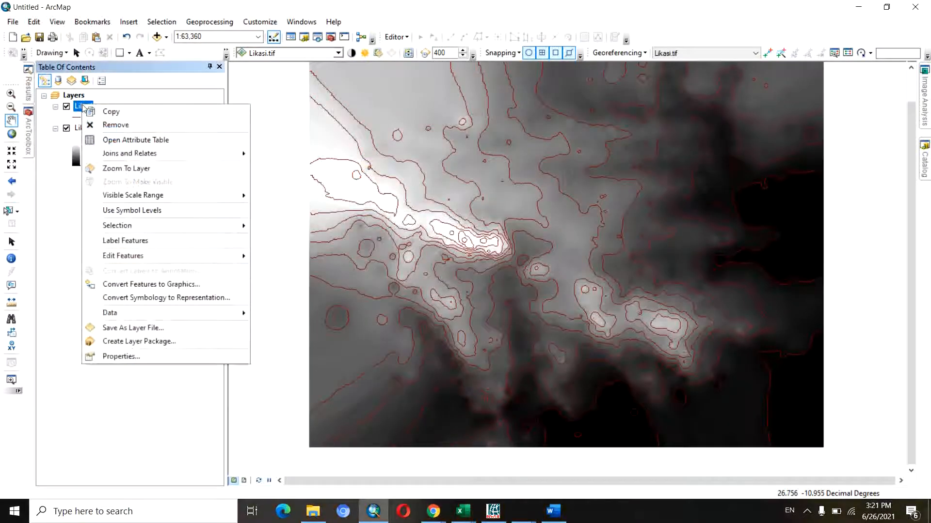
pyautogui.click(132, 356)
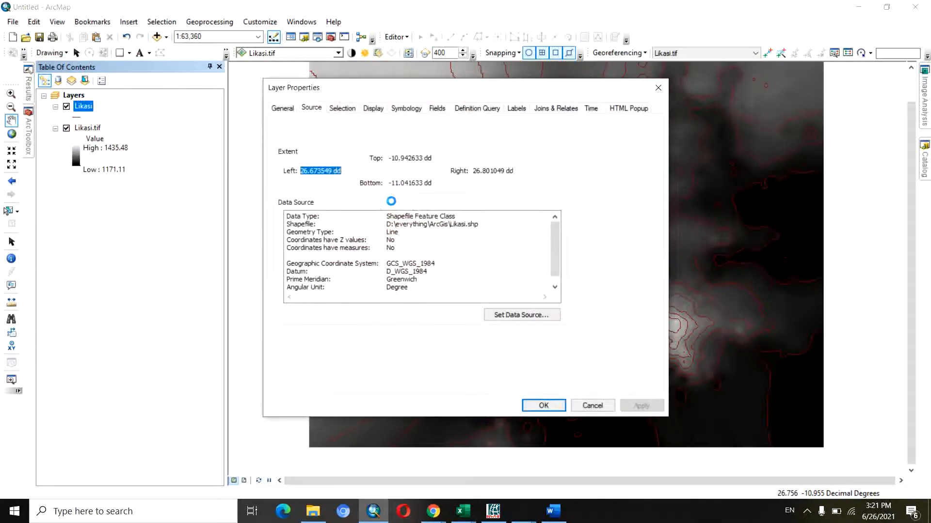
pyautogui.click(413, 109)
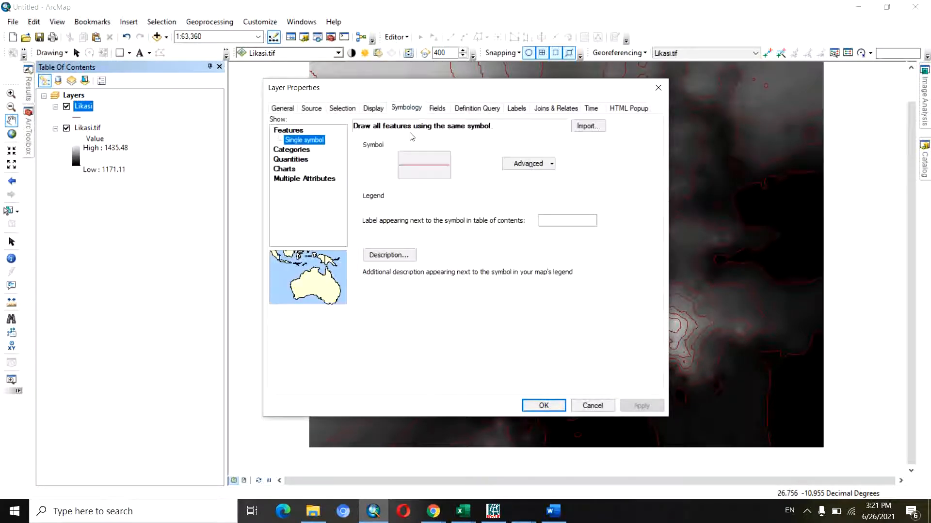
pyautogui.click(303, 152)
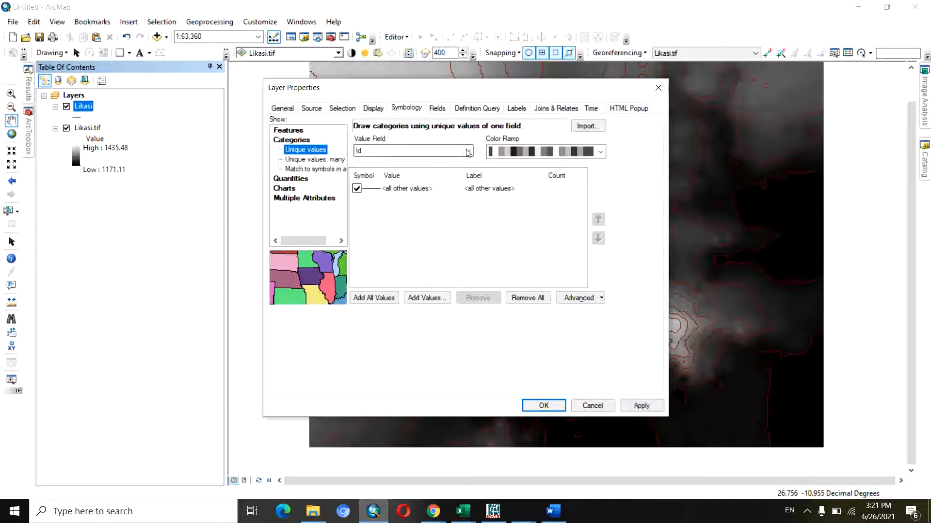
pyautogui.click(468, 150)
pyautogui.click(422, 178)
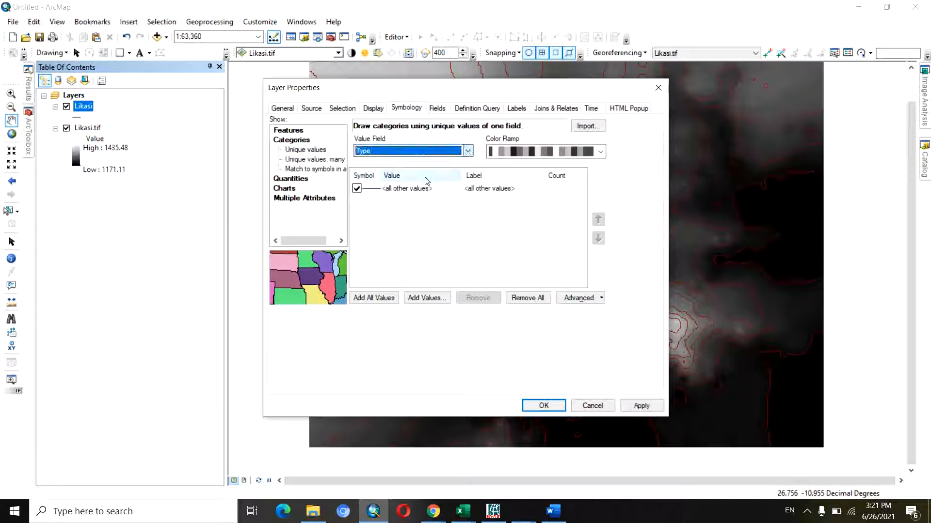
pyautogui.click(389, 297)
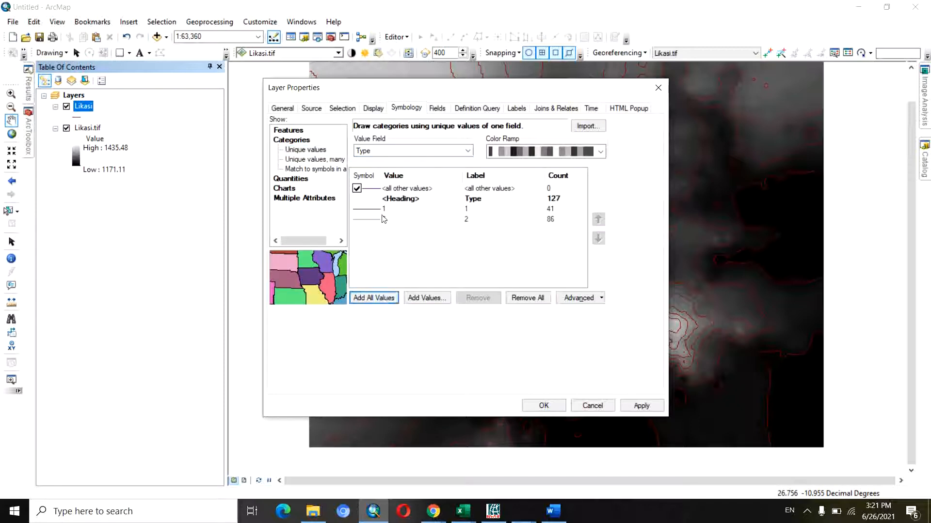
# Apply the contour layer's category symbology and hide the Likasi.tif raster
pyautogui.click(653, 405)
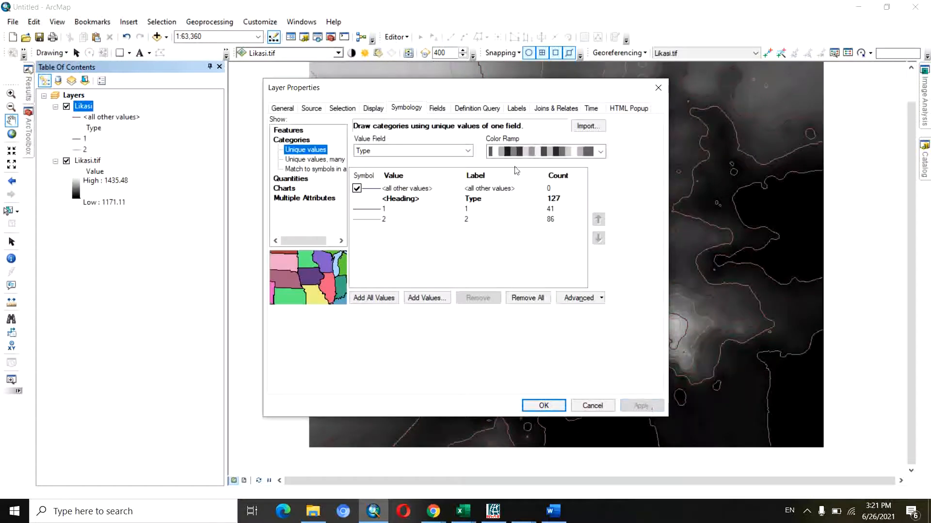
pyautogui.moveTo(501, 88); pyautogui.dragTo(440, 160)
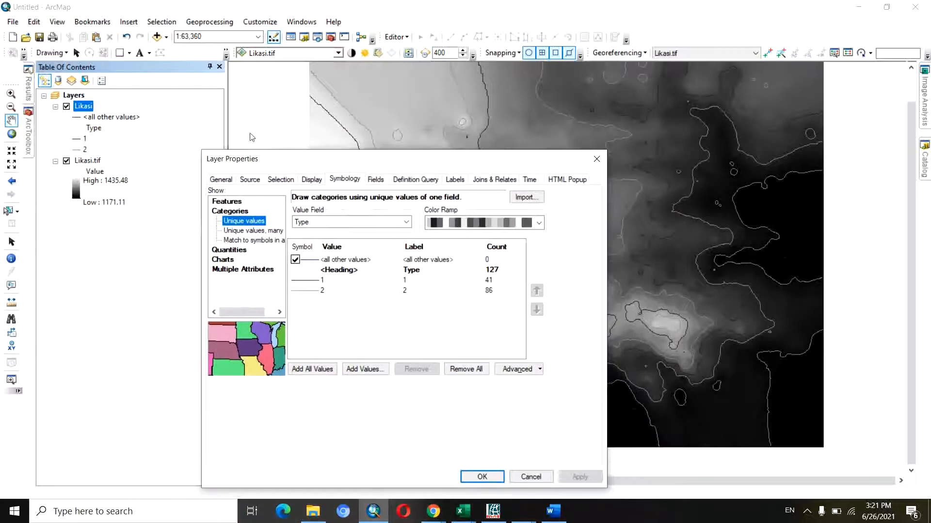
pyautogui.click(482, 477)
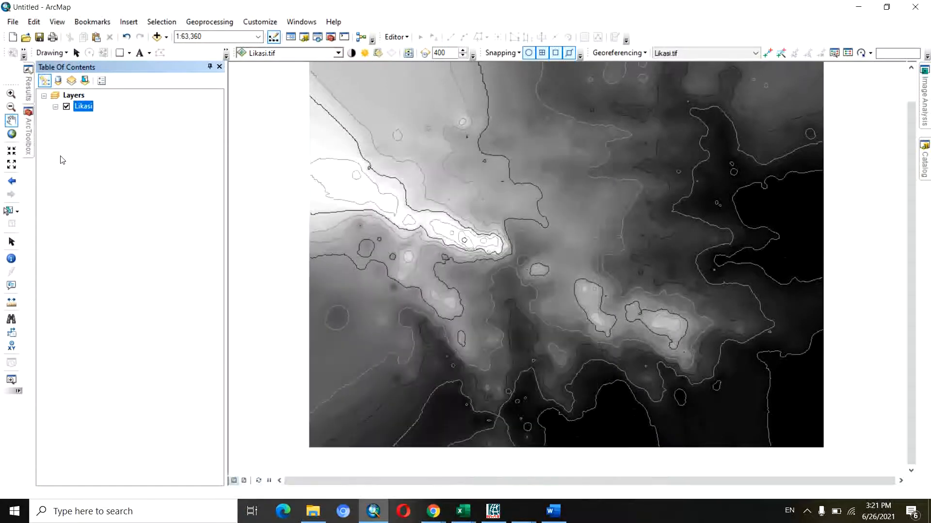
pyautogui.click(67, 161)
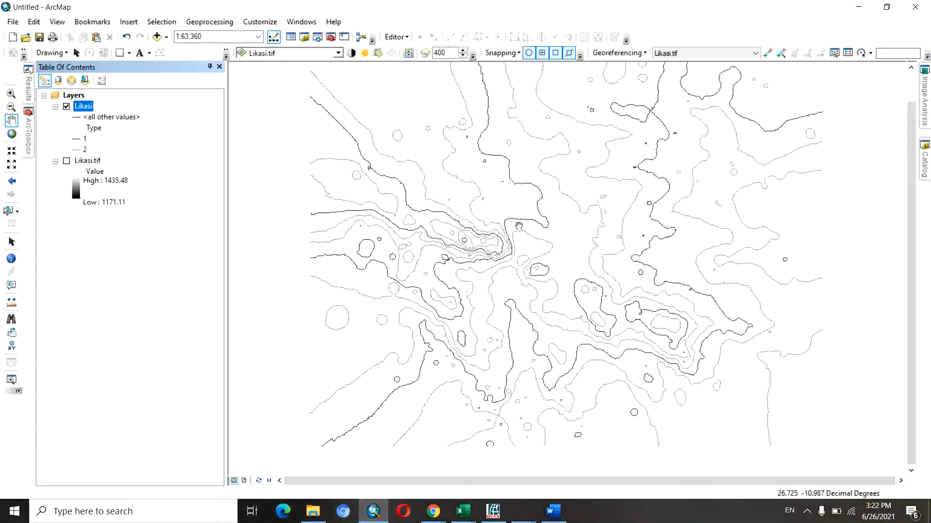
# Turn on feature labeling for the Likasi contour layer and use Contour as the label field
pyautogui.rightClick(85, 110)
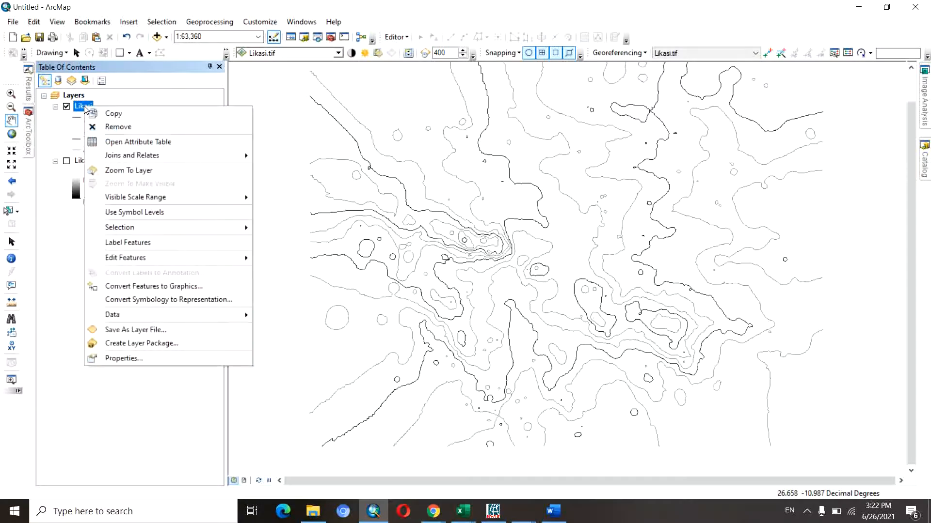
pyautogui.click(154, 359)
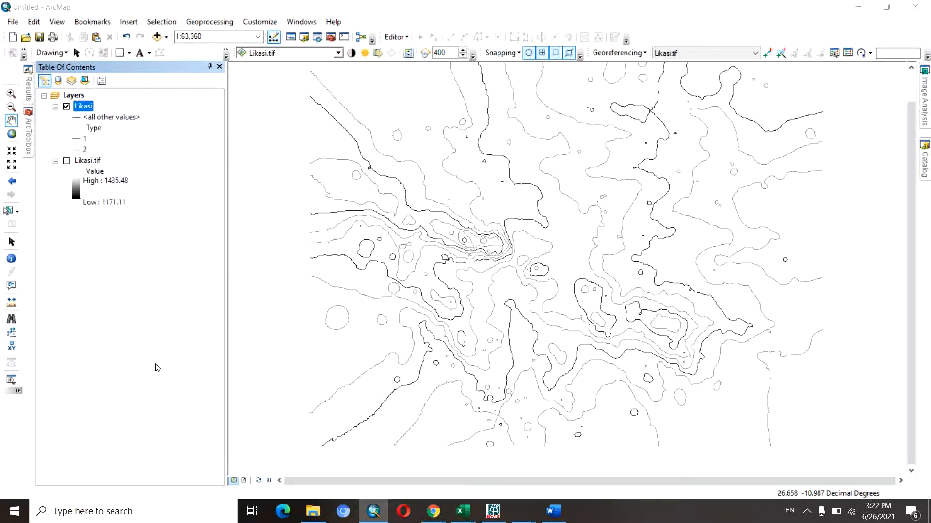
pyautogui.click(516, 108)
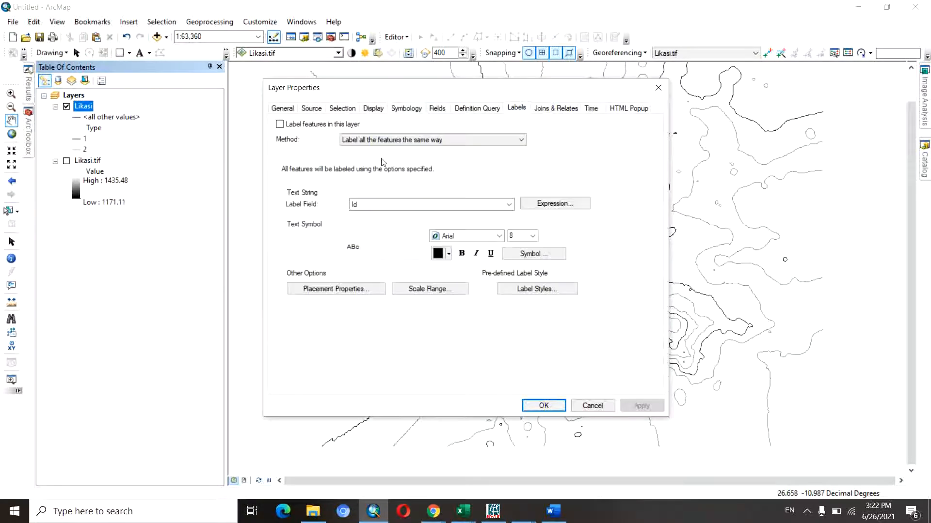
pyautogui.click(280, 124)
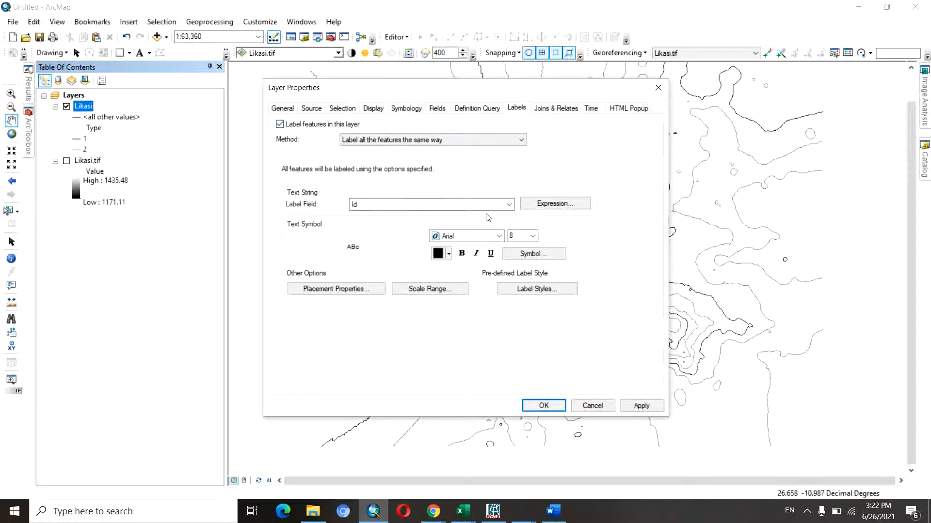
pyautogui.click(508, 204)
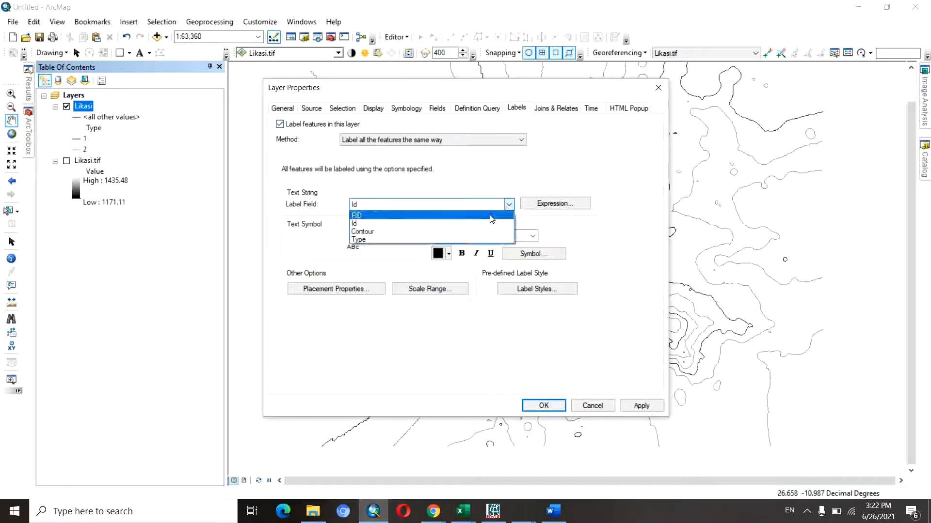
pyautogui.click(403, 231)
# Set the labeling method to define classes of features and label each differently, with Contour as the Default class's label field
pyautogui.click(437, 141)
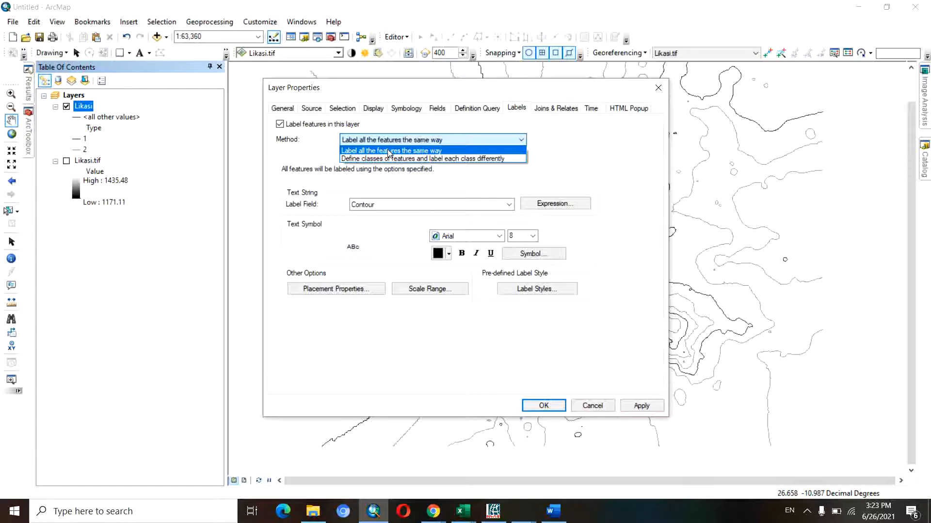
pyautogui.click(397, 159)
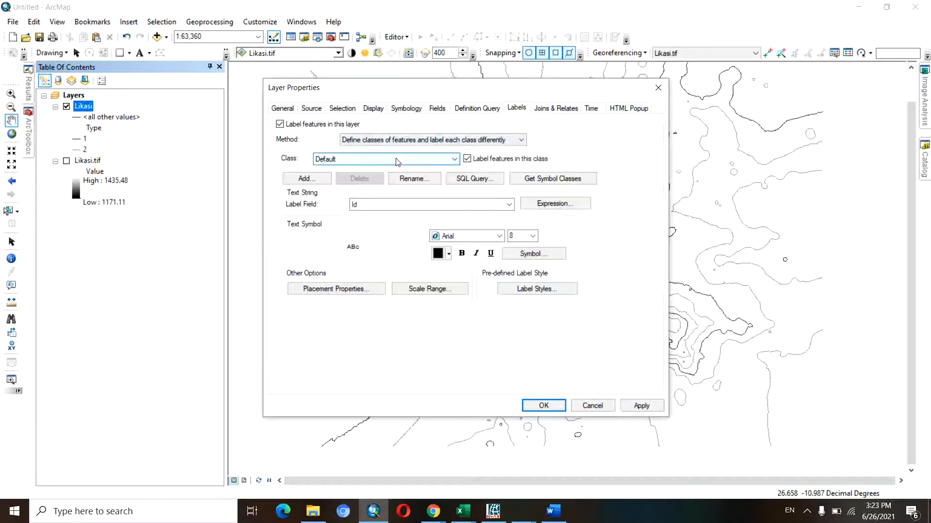
pyautogui.click(510, 205)
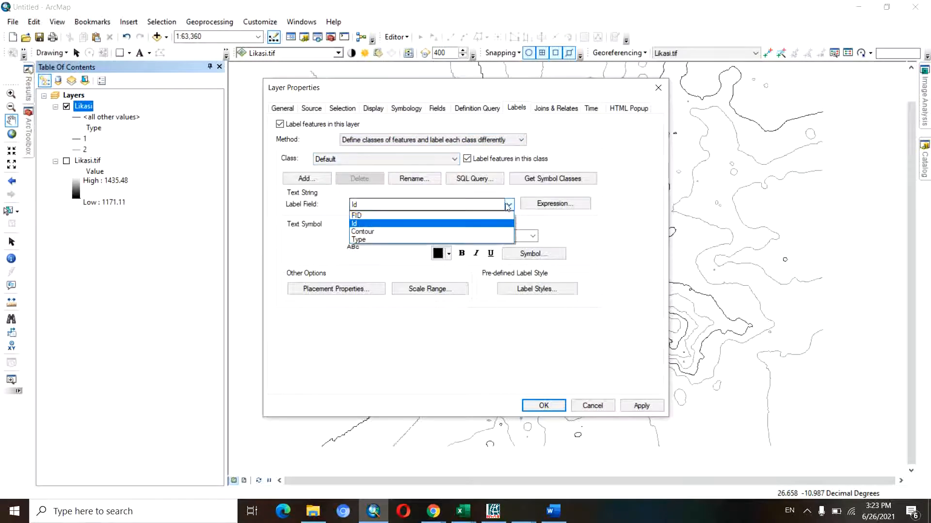
pyautogui.click(422, 232)
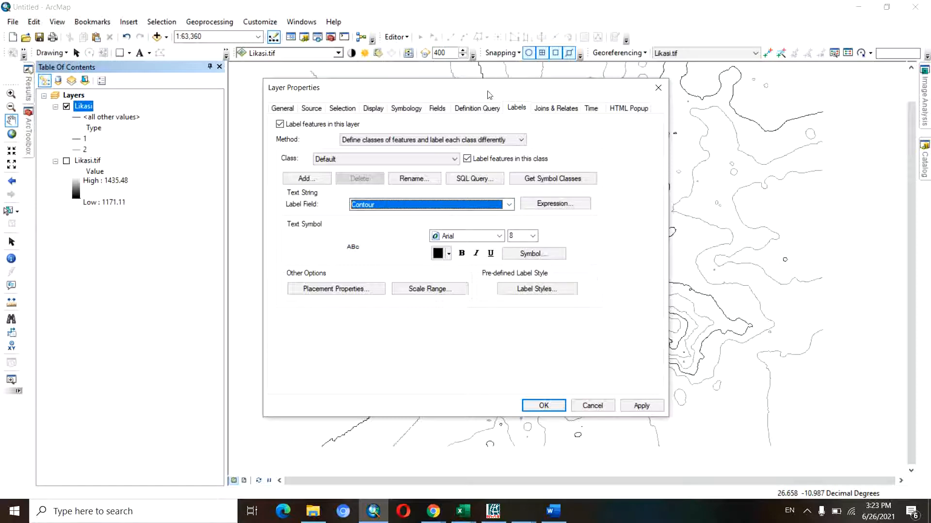
# Restrict the Default label class to contours matching the SQL query "Type"=1 and apply the labels to the map
pyautogui.moveTo(491, 93); pyautogui.dragTo(474, 93)
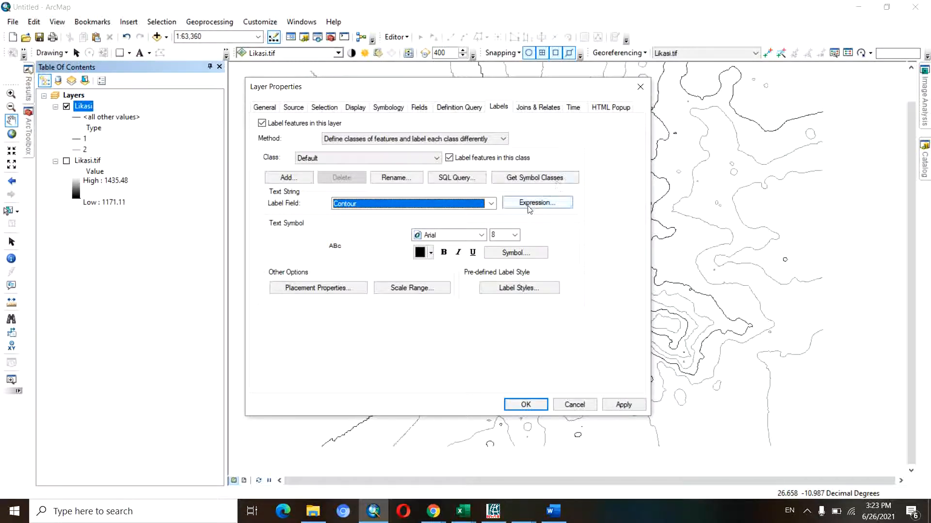
pyautogui.click(469, 180)
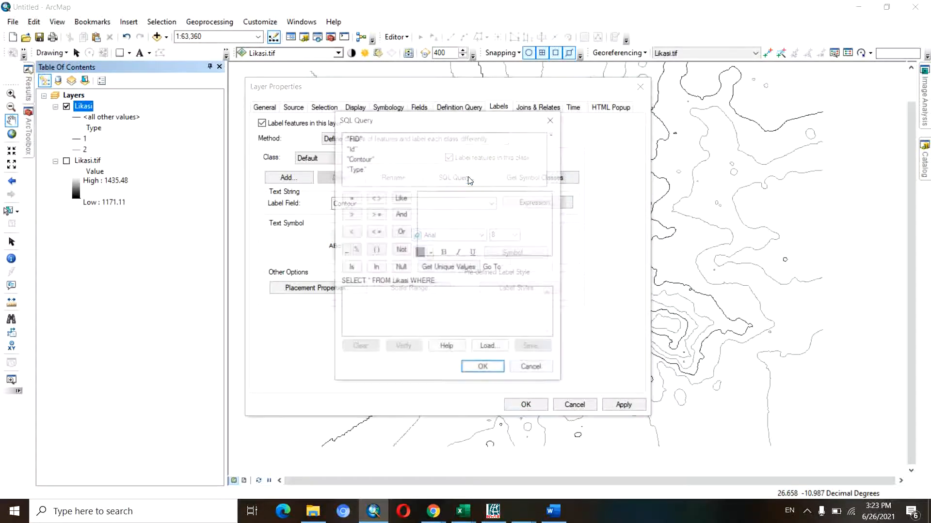
pyautogui.moveTo(474, 126); pyautogui.dragTo(706, 108)
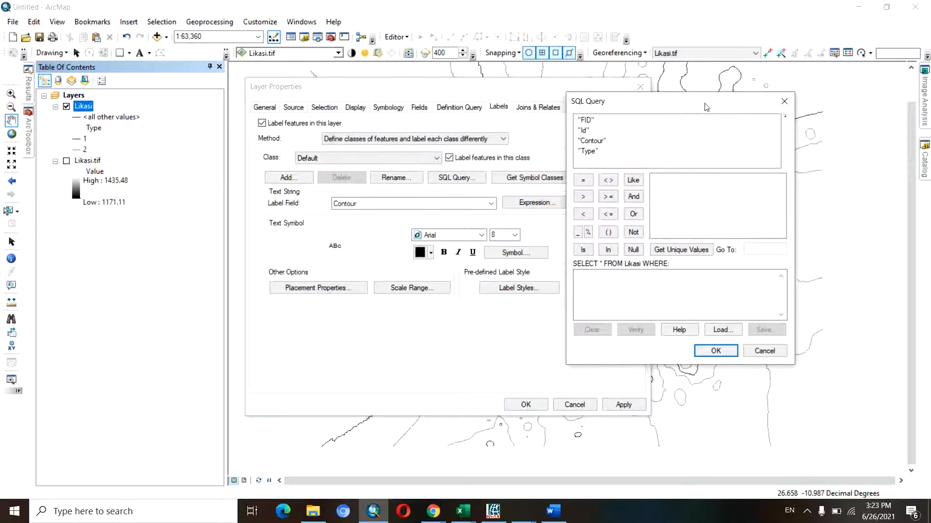
pyautogui.doubleClick(590, 151)
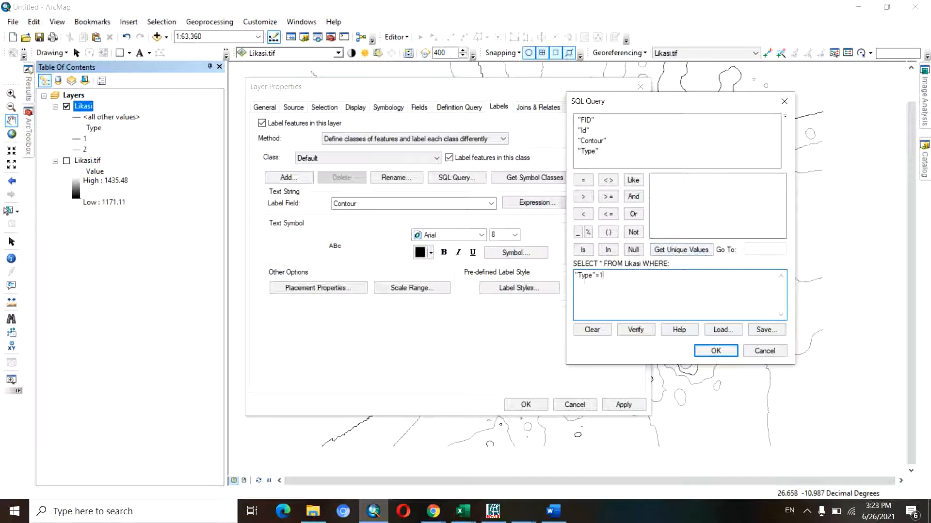
pyautogui.click(711, 350)
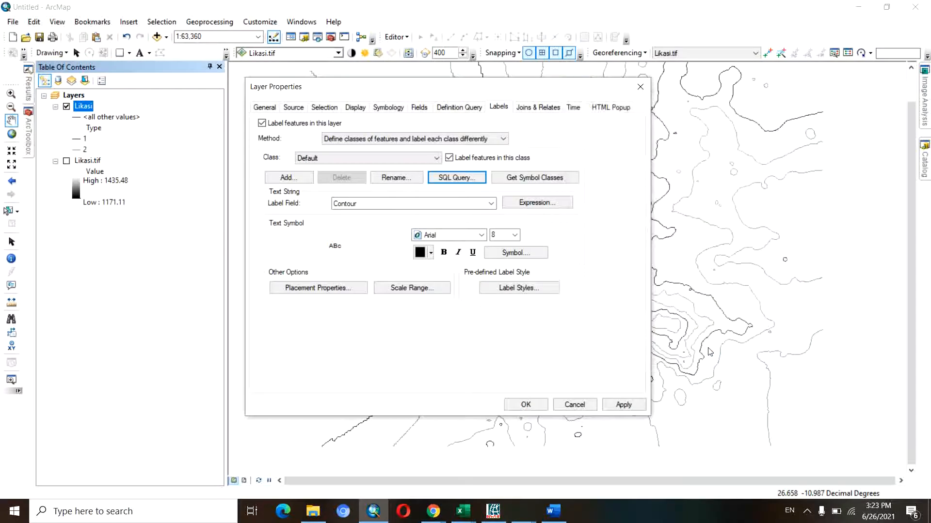
pyautogui.click(623, 405)
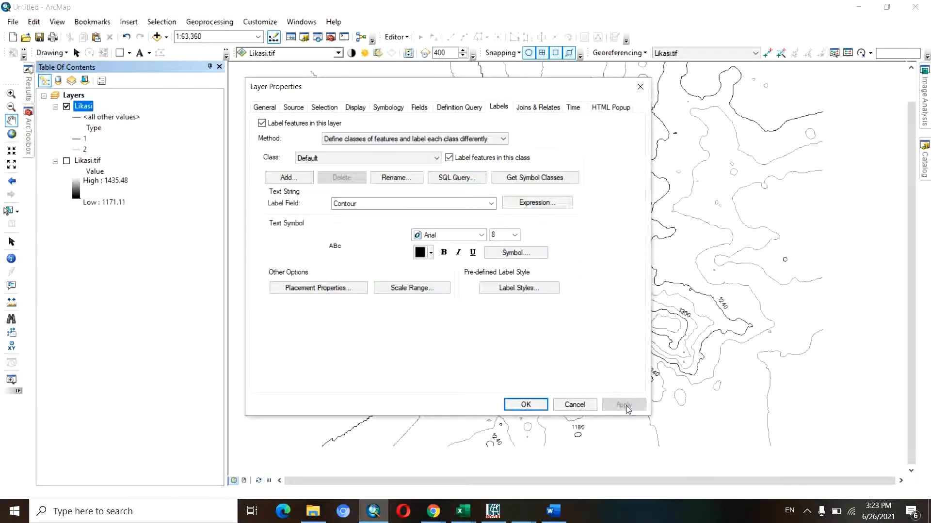
pyautogui.click(541, 406)
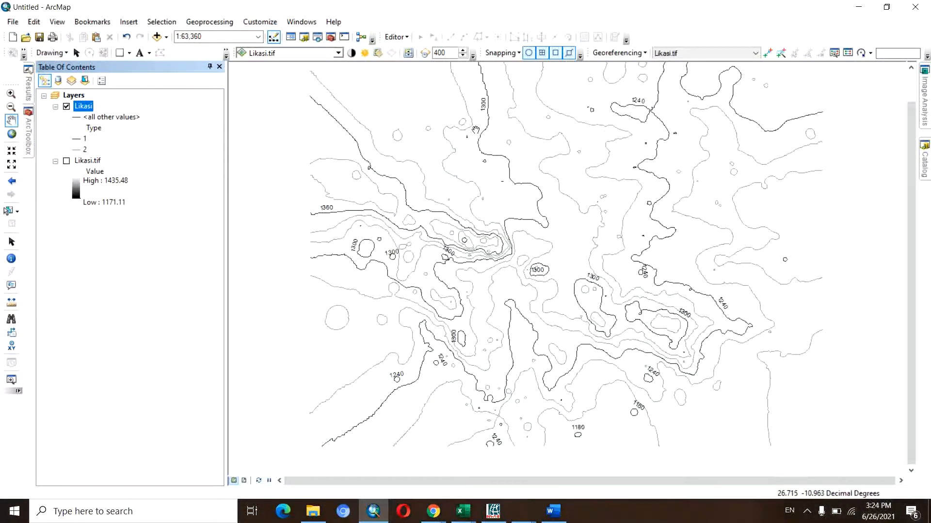
# Examine the elevation labels along the Type 1 contours across the map
pyautogui.scroll(-1, 483, 137)
pyautogui.scroll(-1, 483, 138)
pyautogui.moveTo(475, 124); pyautogui.dragTo(581, 254)
pyautogui.moveTo(592, 287); pyautogui.dragTo(522, 288)
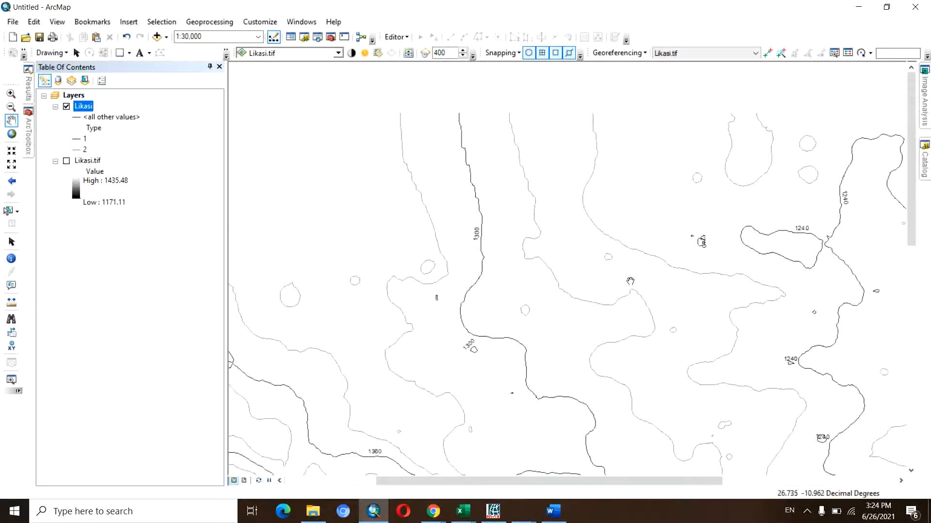
pyautogui.moveTo(629, 281)
pyautogui.mouseDown()
pyautogui.moveTo(535, 222)
pyautogui.moveTo(618, 221)
pyautogui.mouseUp()
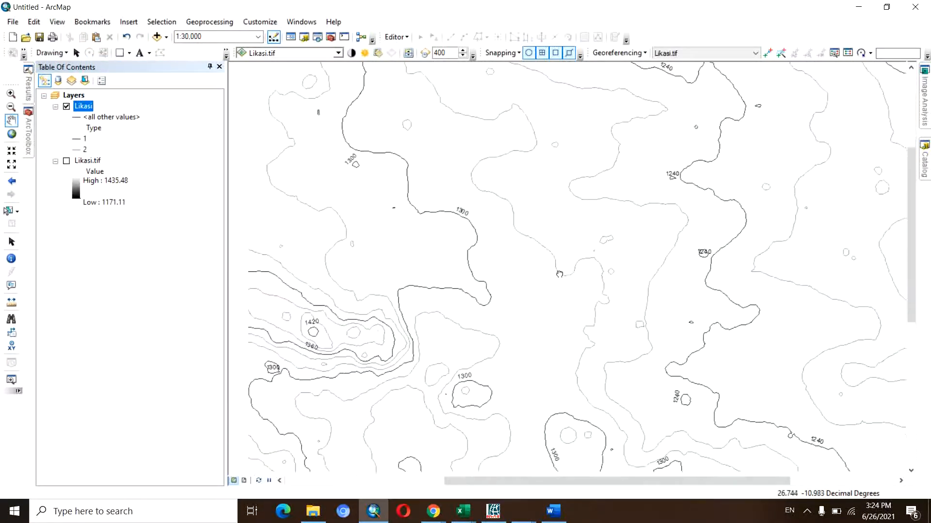
pyautogui.scroll(2, 618, 221)
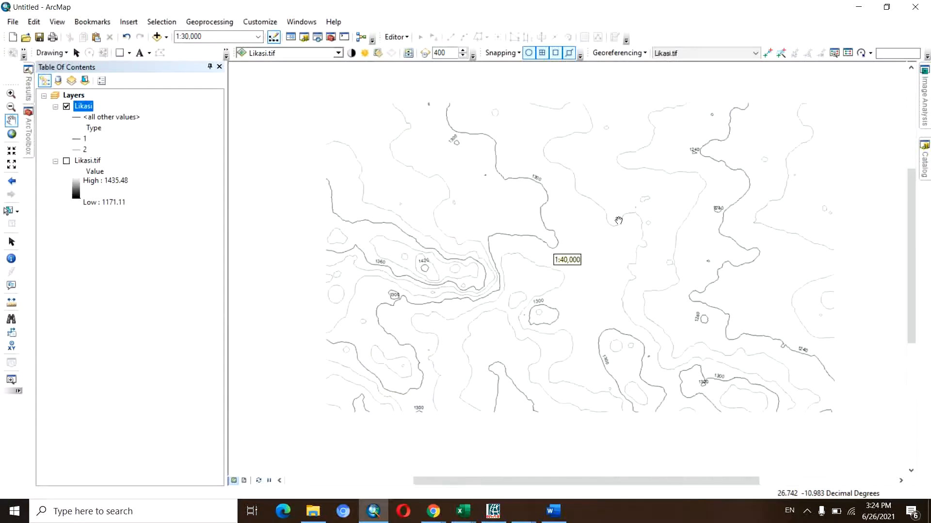
pyautogui.scroll(1, 618, 220)
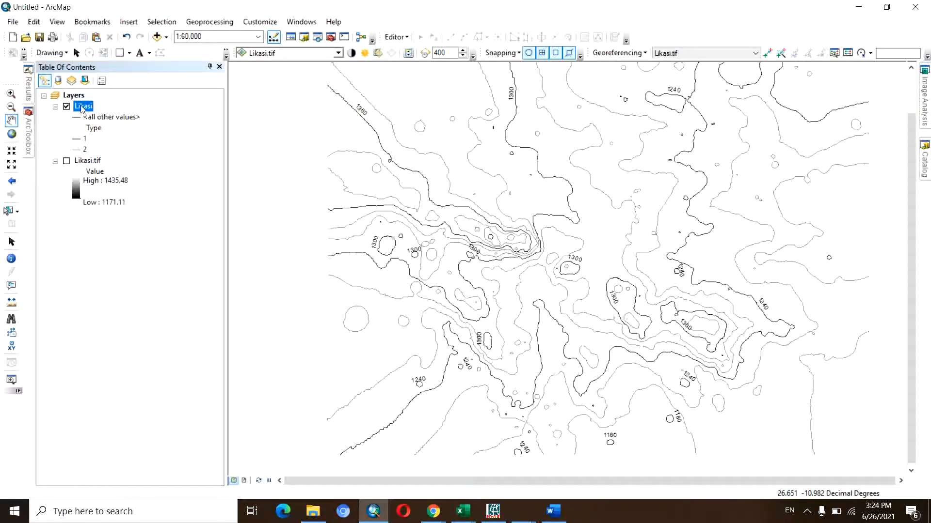
# Set the Likasi label placement to sit on the line instead of above it, keeping the parallel orientation
pyautogui.rightClick(82, 109)
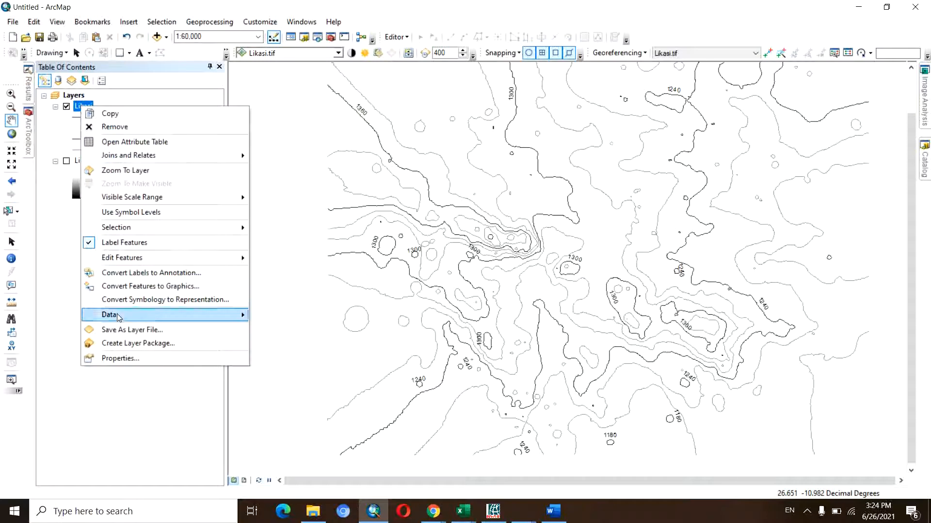
pyautogui.click(131, 359)
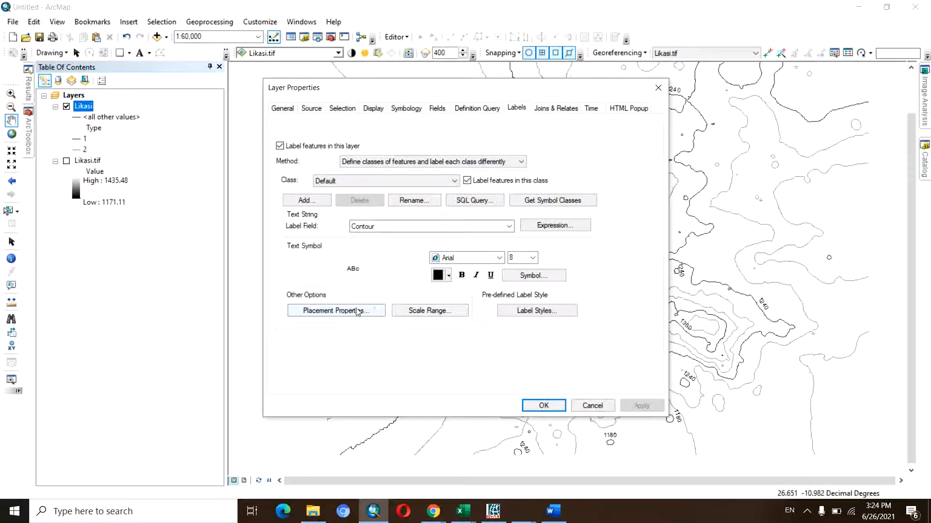
pyautogui.click(357, 312)
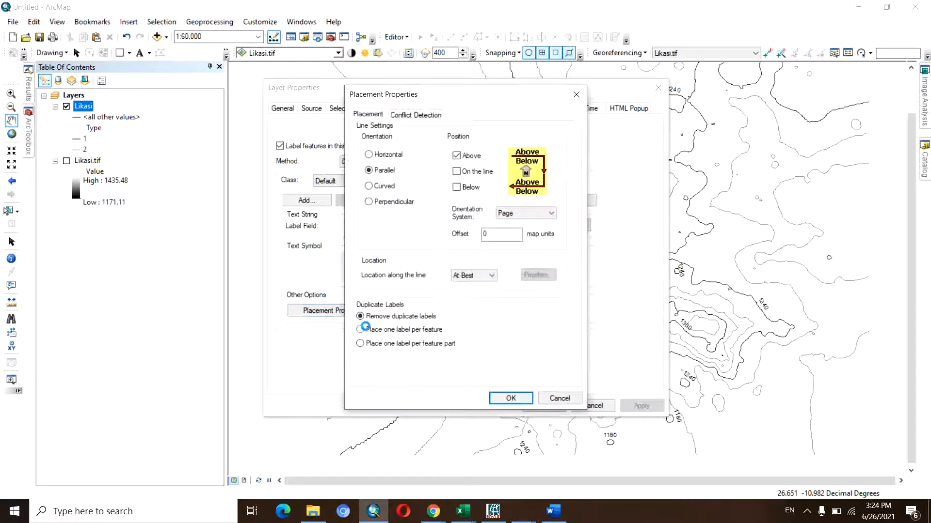
pyautogui.moveTo(451, 101); pyautogui.dragTo(438, 92)
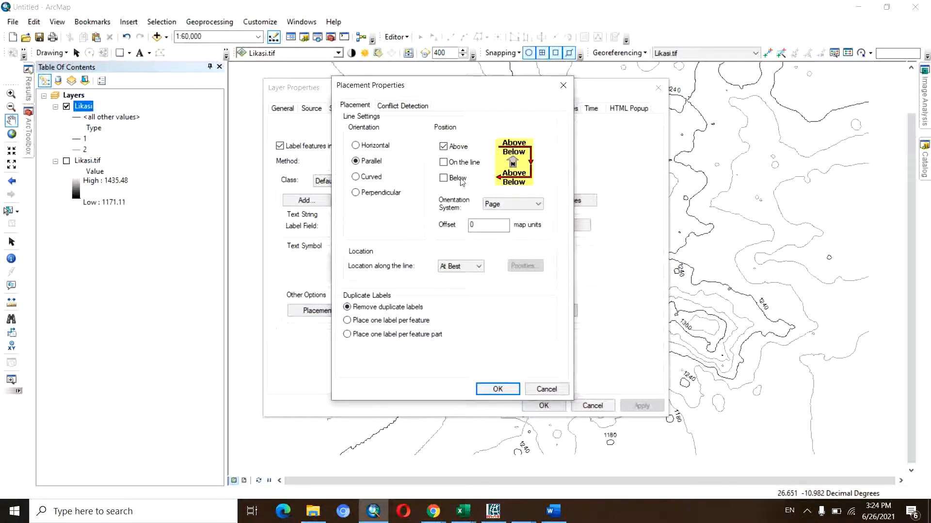
pyautogui.click(444, 163)
pyautogui.click(443, 148)
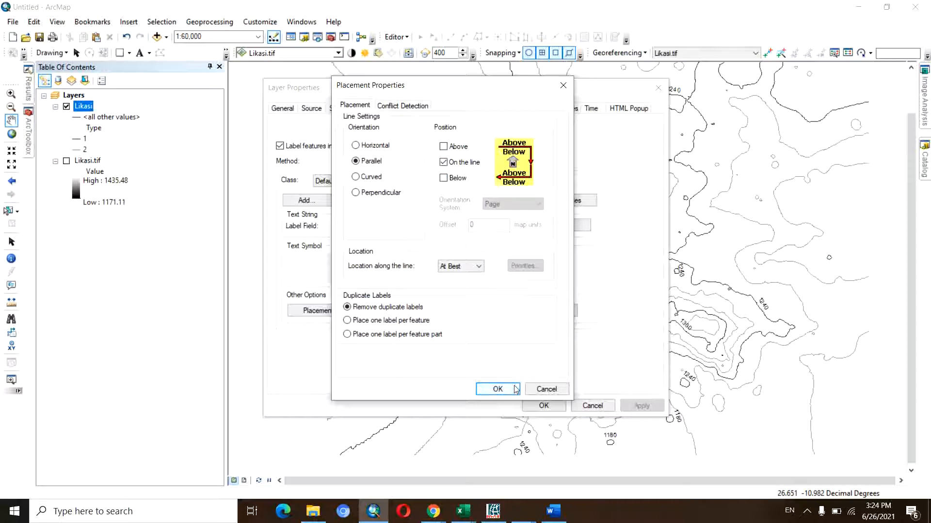
pyautogui.click(497, 389)
# Add a Halo mask of size 4 to the label style's text symbol and apply the label changes to the Likasi layer
pyautogui.click(542, 315)
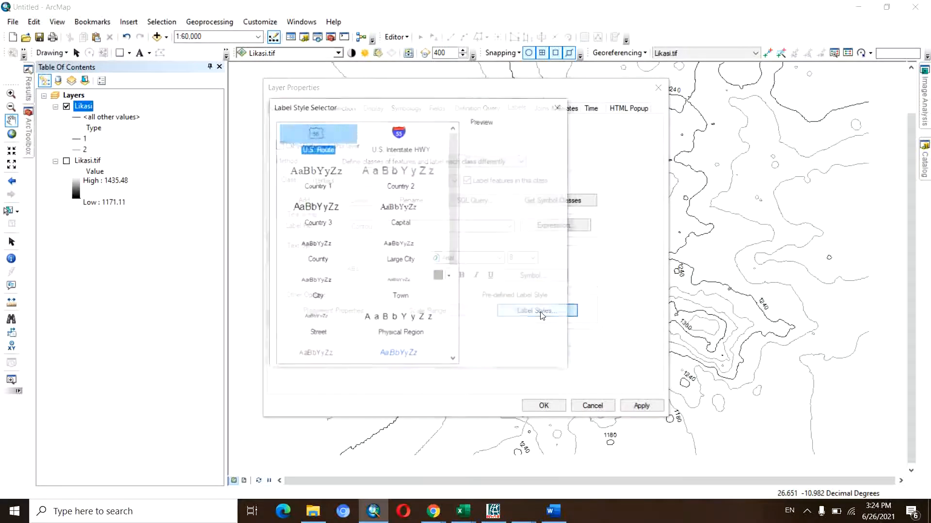
pyautogui.click(531, 302)
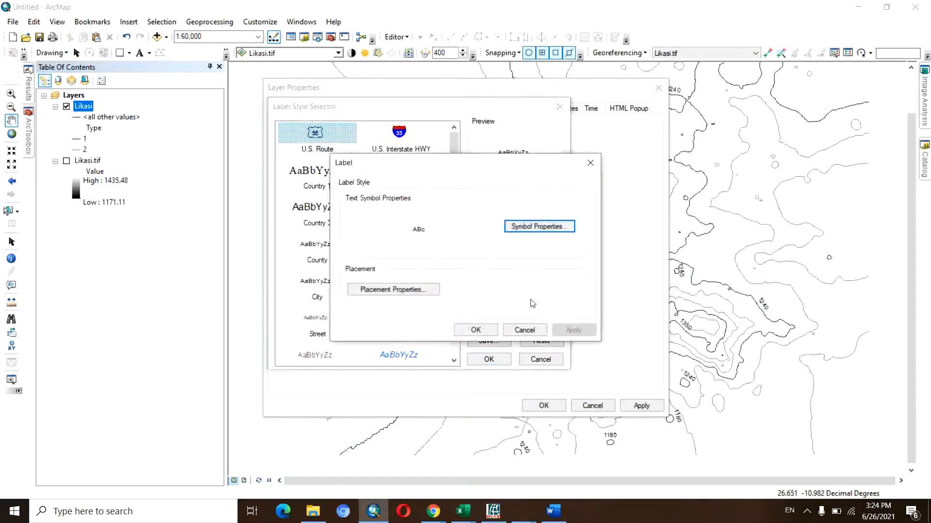
pyautogui.click(522, 229)
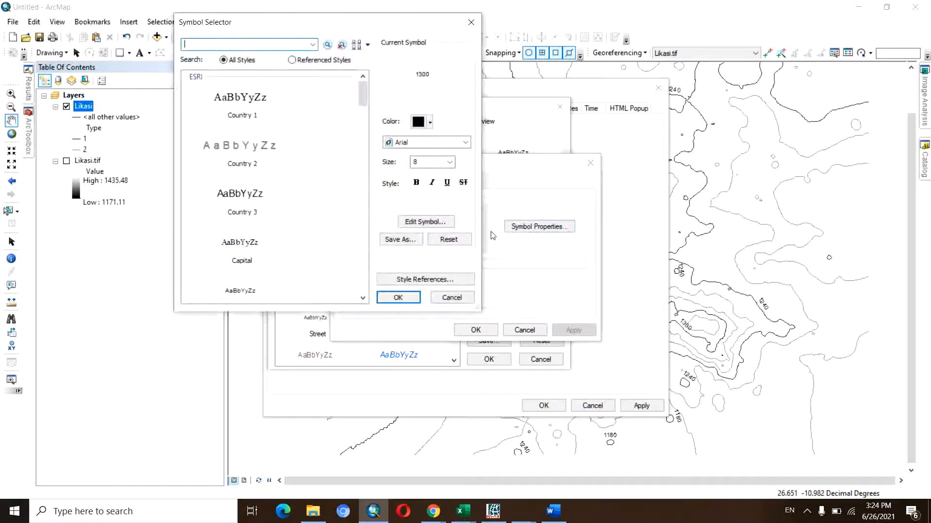
pyautogui.click(423, 223)
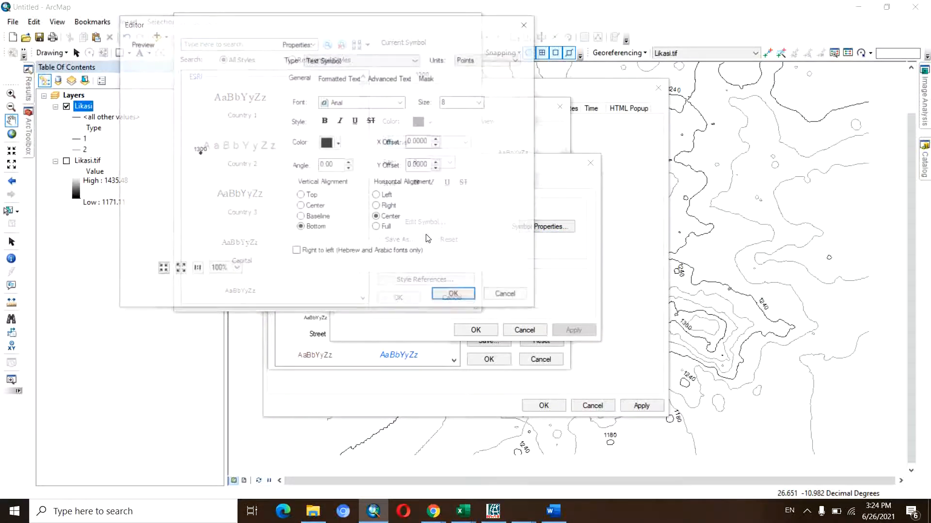
pyautogui.click(428, 79)
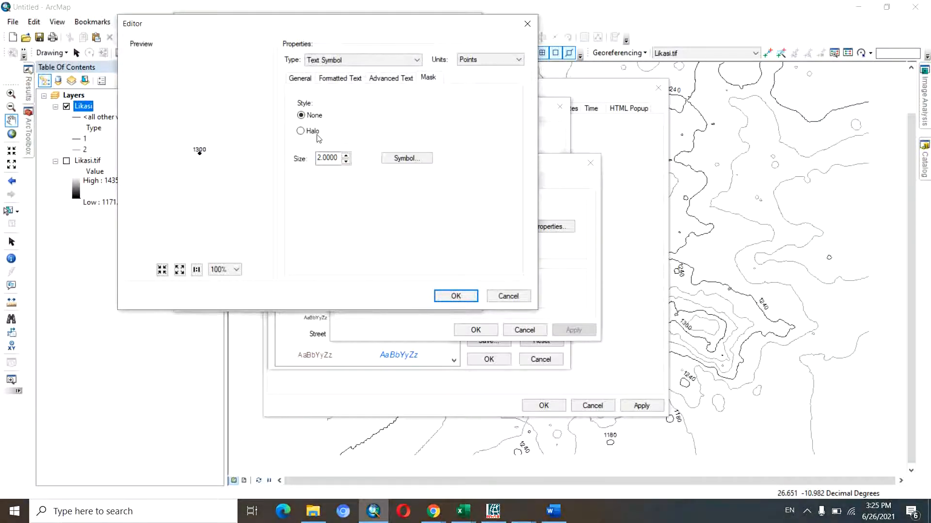
pyautogui.click(347, 155)
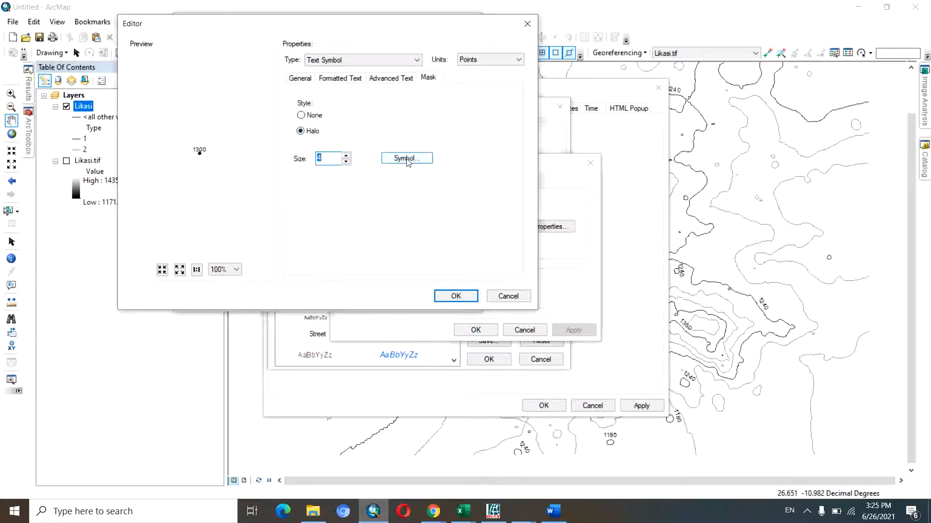
pyautogui.click(347, 155)
pyautogui.click(460, 296)
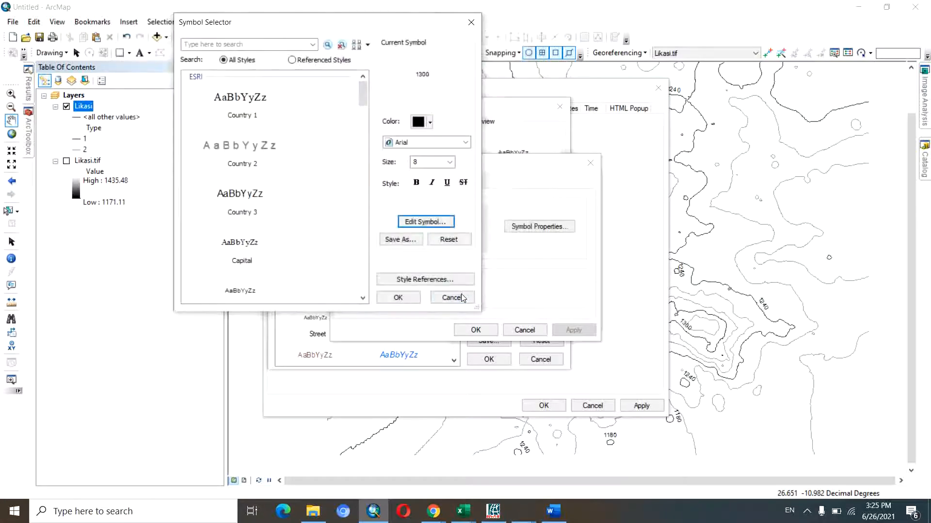
pyautogui.click(399, 297)
pyautogui.click(570, 331)
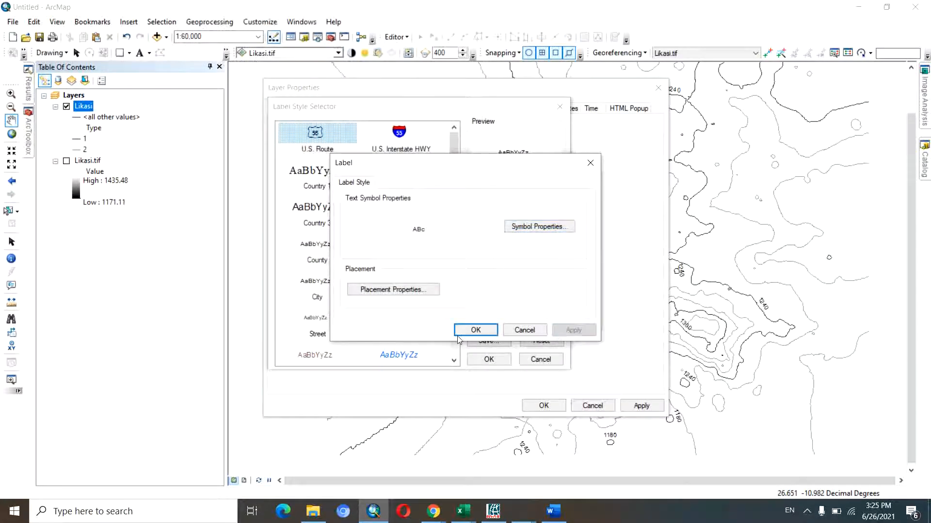
pyautogui.click(476, 330)
pyautogui.click(488, 360)
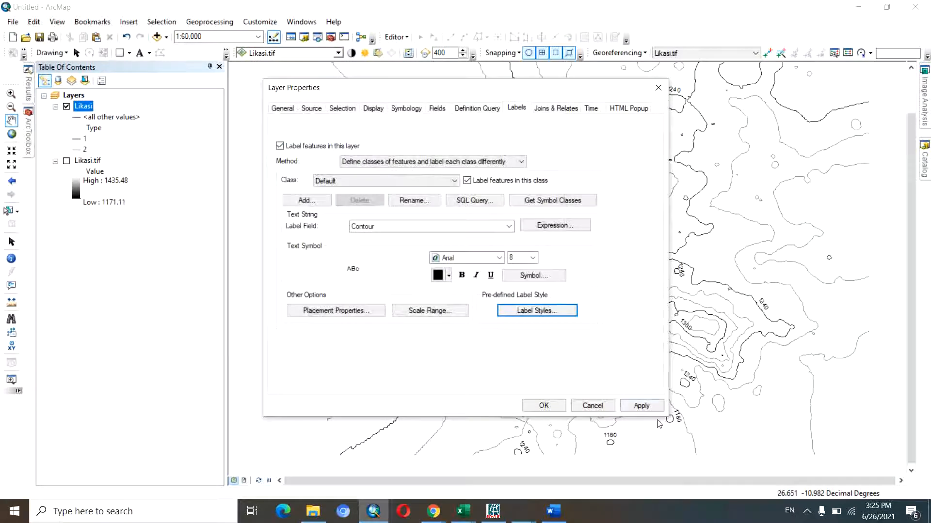
pyautogui.click(640, 405)
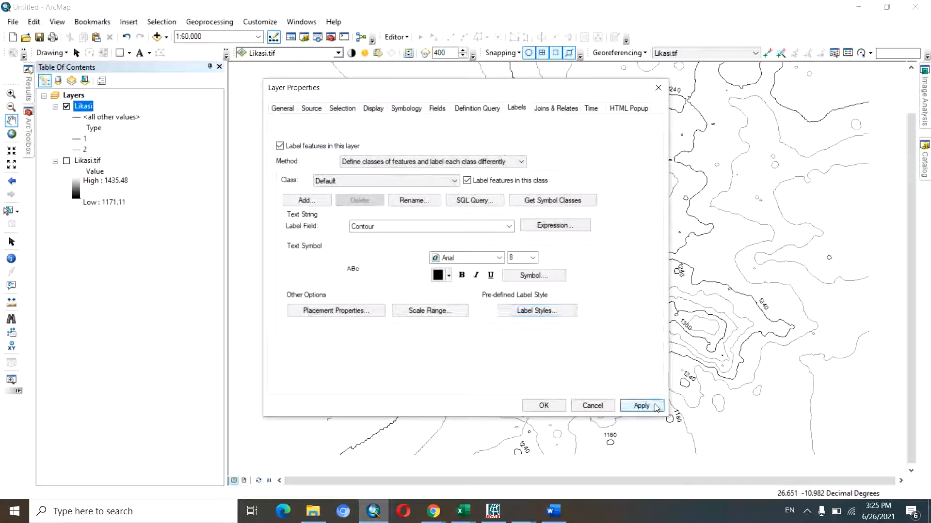
# Close the Likasi layer properties and examine the haloed elevation labels along the contours across the map
pyautogui.click(556, 410)
pyautogui.moveTo(600, 284); pyautogui.dragTo(608, 327)
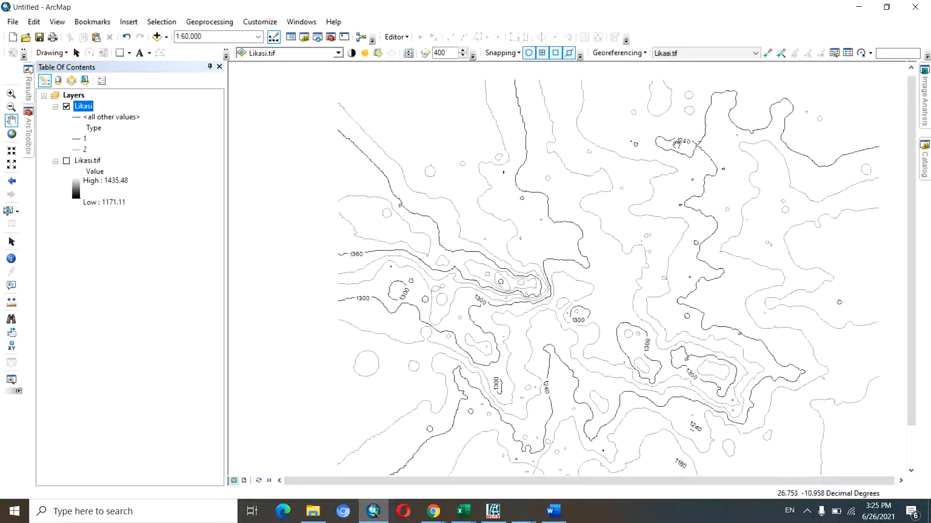
pyautogui.moveTo(681, 149); pyautogui.dragTo(676, 129)
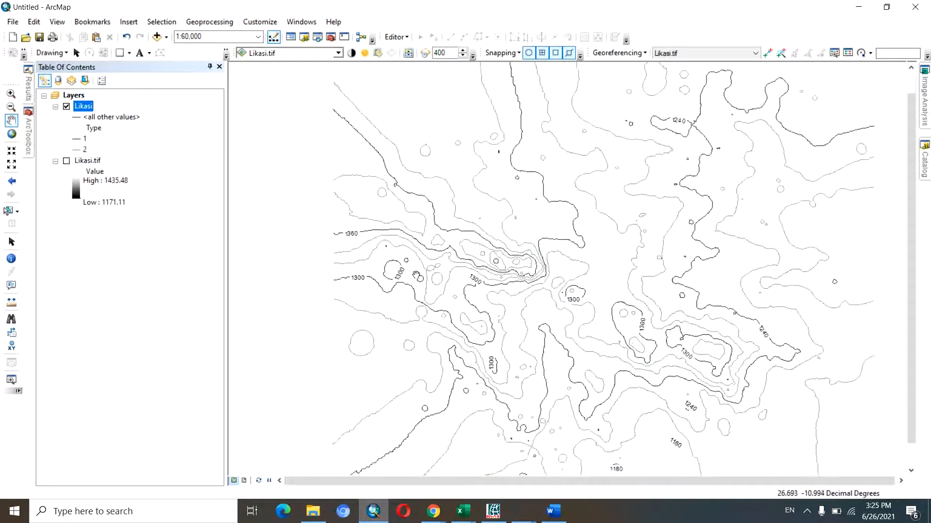
pyautogui.moveTo(570, 297); pyautogui.dragTo(482, 269)
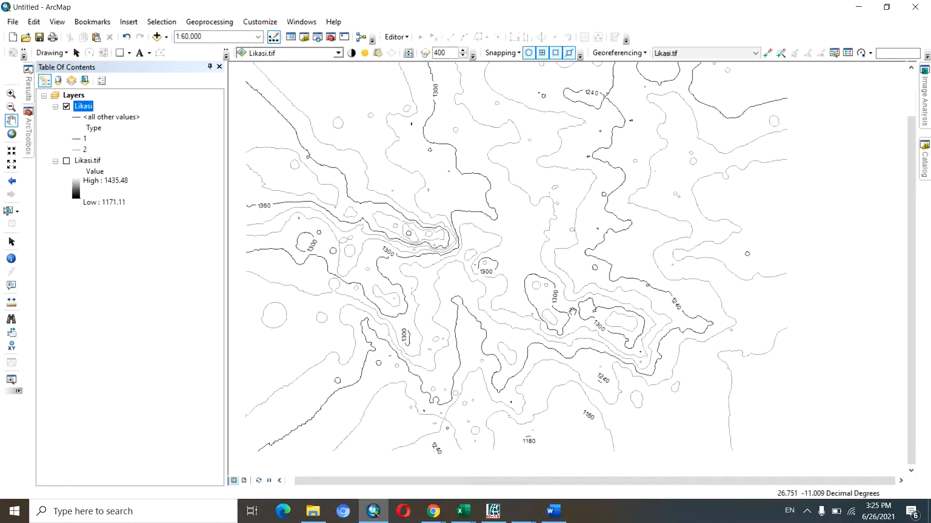
pyautogui.moveTo(500, 279); pyautogui.dragTo(533, 290)
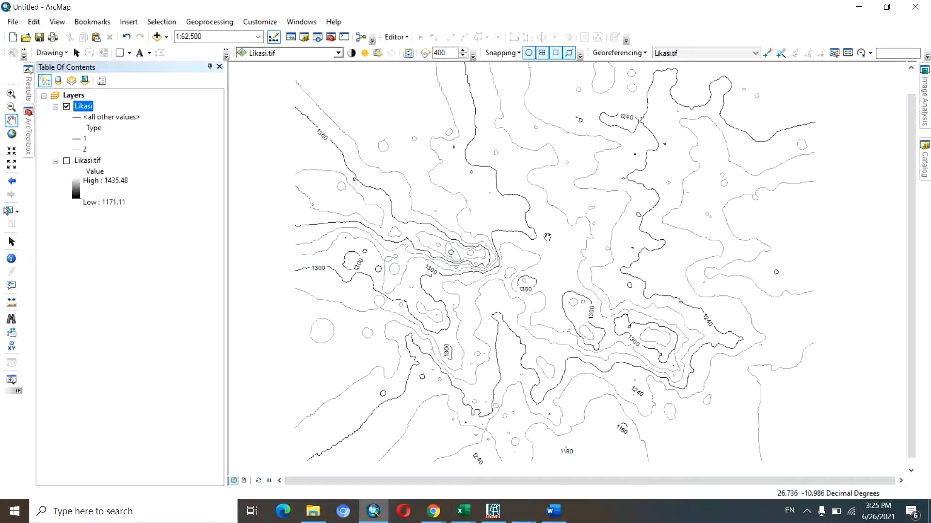
pyautogui.moveTo(547, 237); pyautogui.dragTo(554, 259)
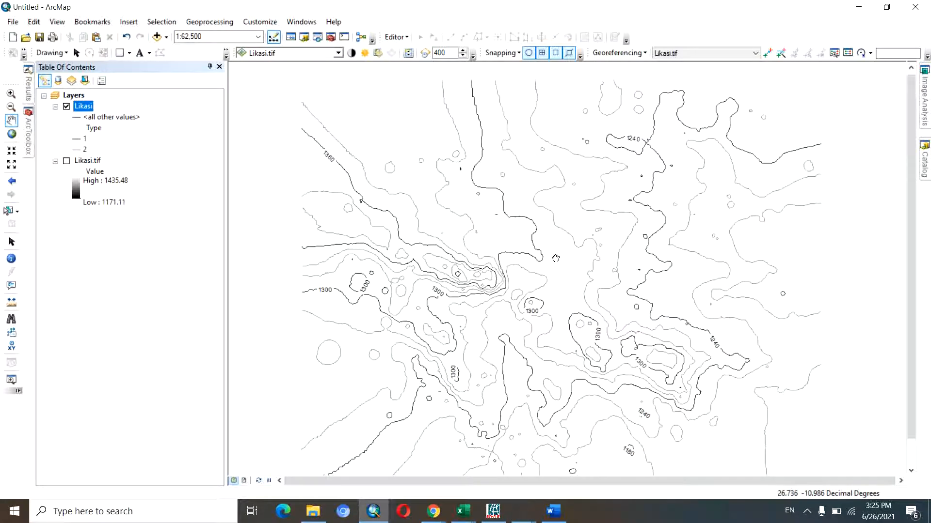
pyautogui.scroll(3, 556, 258)
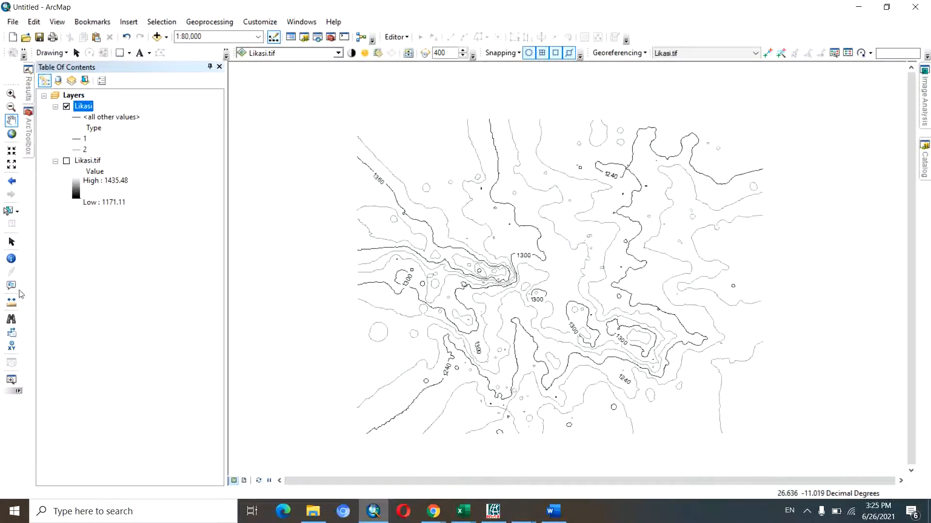
pyautogui.moveTo(607, 316); pyautogui.dragTo(594, 313)
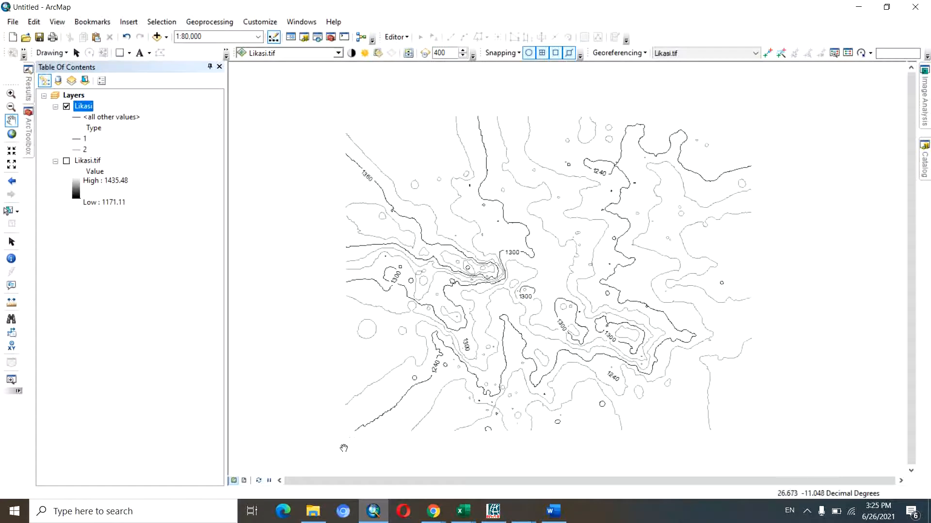
# Switch the contour map from data view to layout view
pyautogui.click(245, 481)
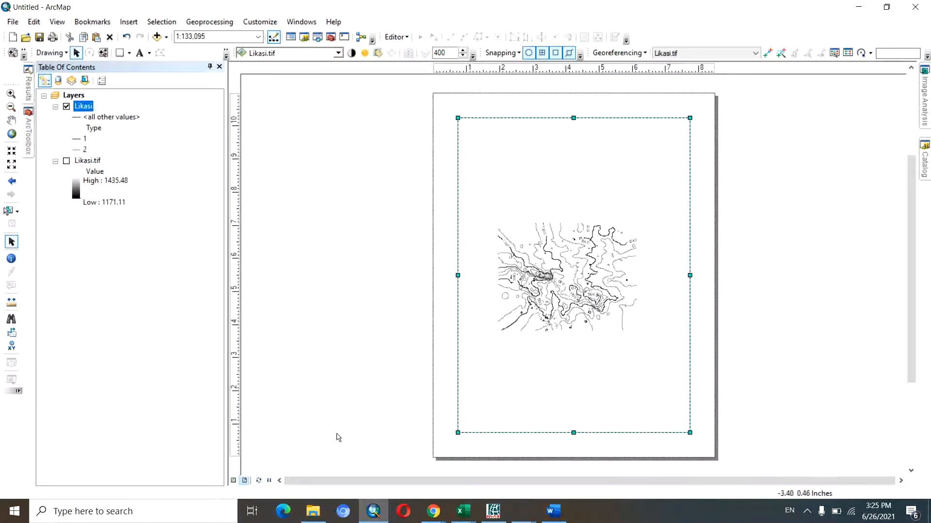
pyautogui.click(233, 481)
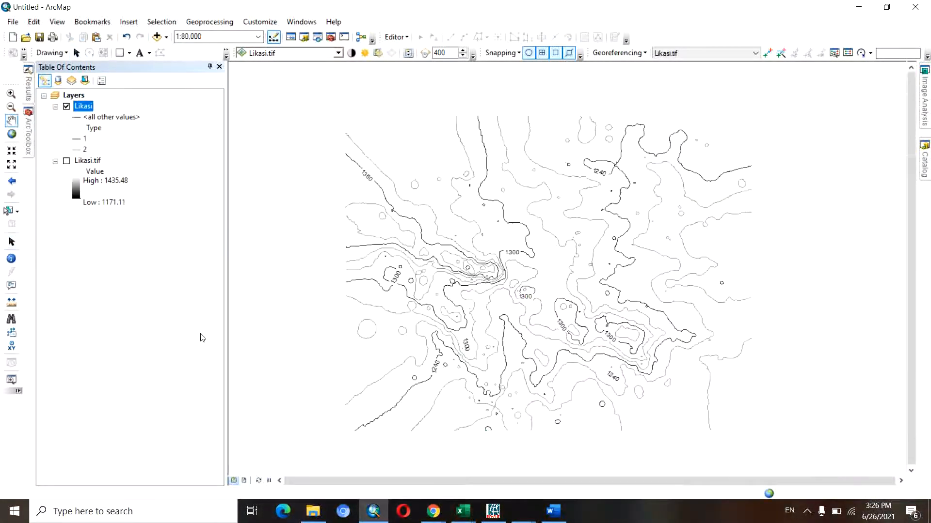
pyautogui.click(57, 22)
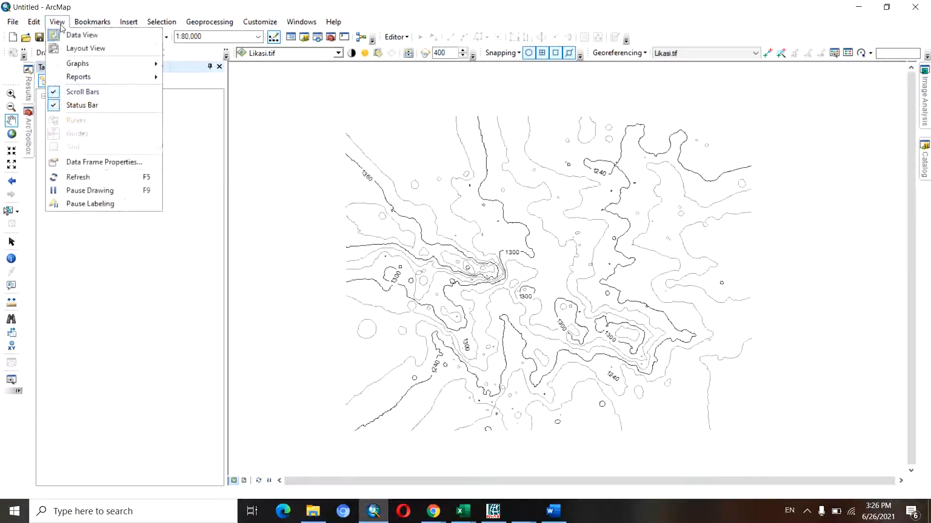
pyautogui.click(81, 49)
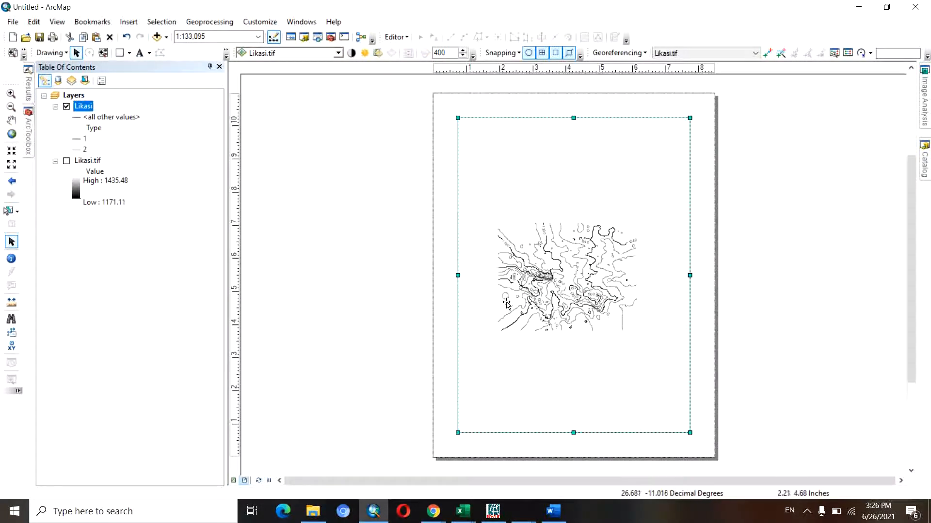
# Enlarge the contours inside the layout's data frame to a scale of 1:40,000 and reposition them within the frame
pyautogui.click(12, 151)
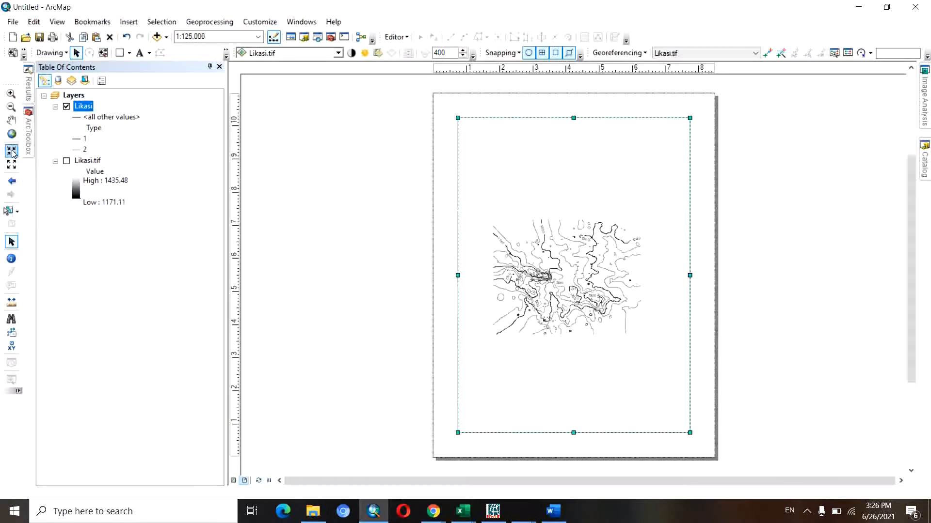
pyautogui.click(12, 151)
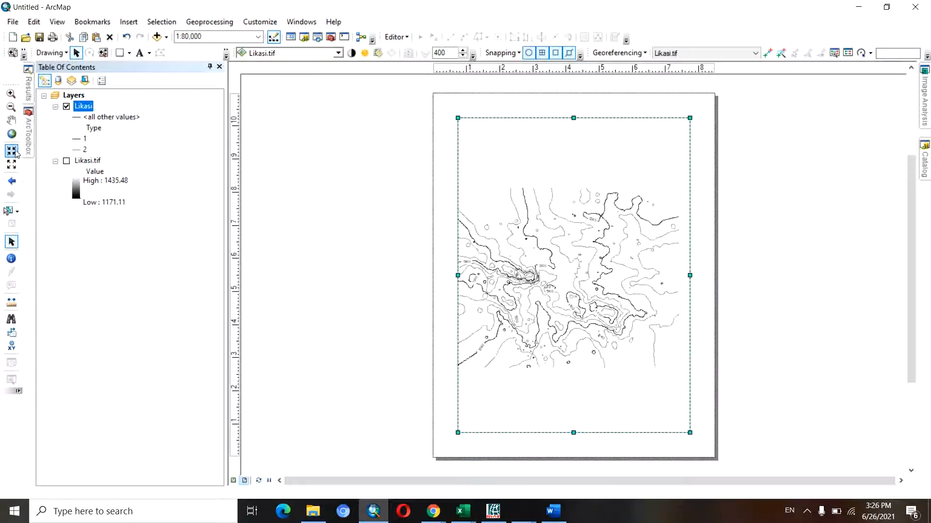
pyautogui.click(12, 151)
pyautogui.click(15, 151)
pyautogui.click(11, 121)
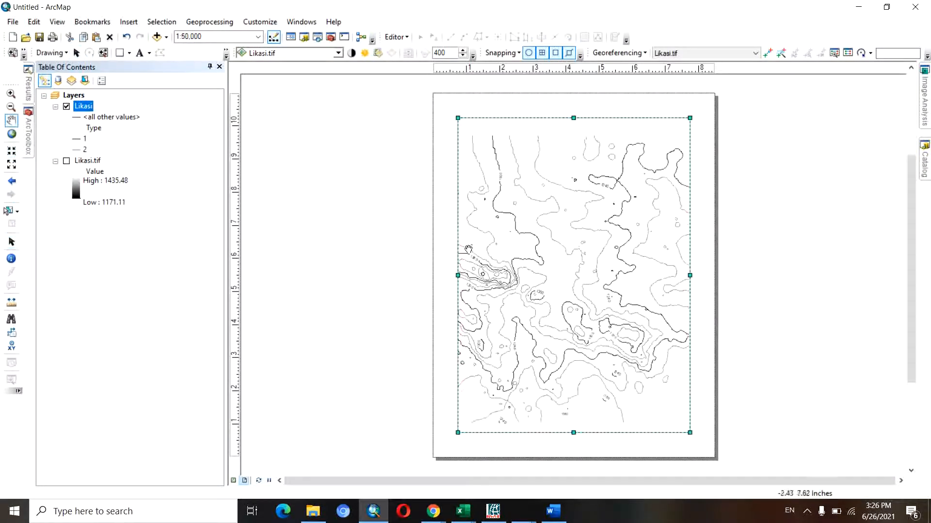
pyautogui.moveTo(581, 287); pyautogui.dragTo(585, 278)
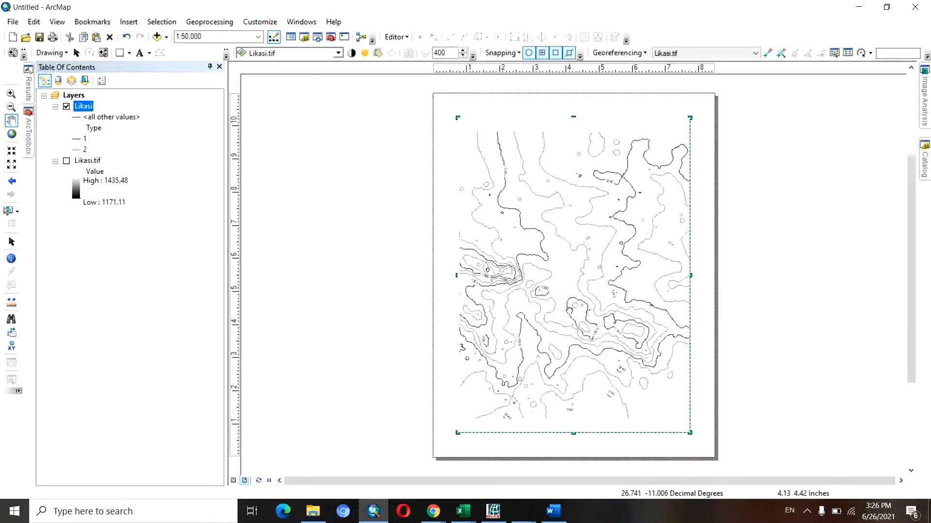
pyautogui.click(11, 152)
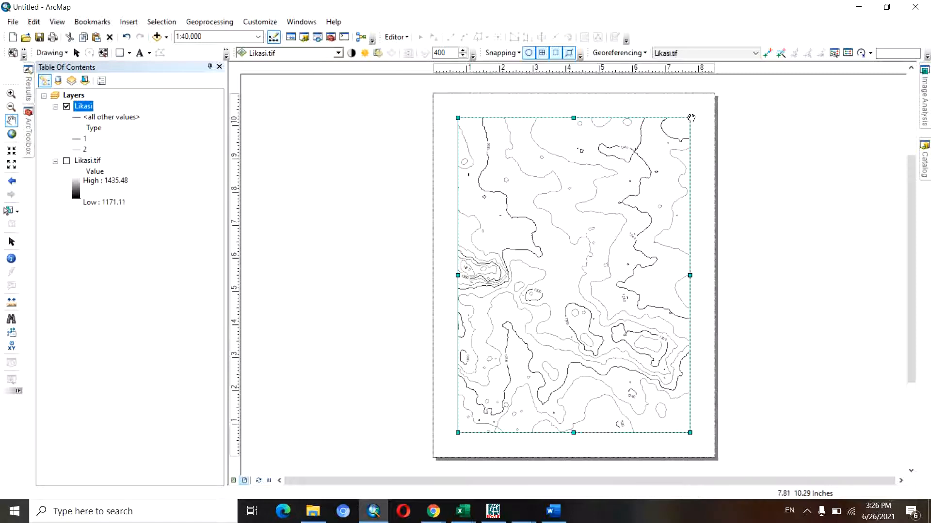
# Resize the data frame by its corners so it nearly fills the page, leaving a narrow margin on every side
pyautogui.click(11, 242)
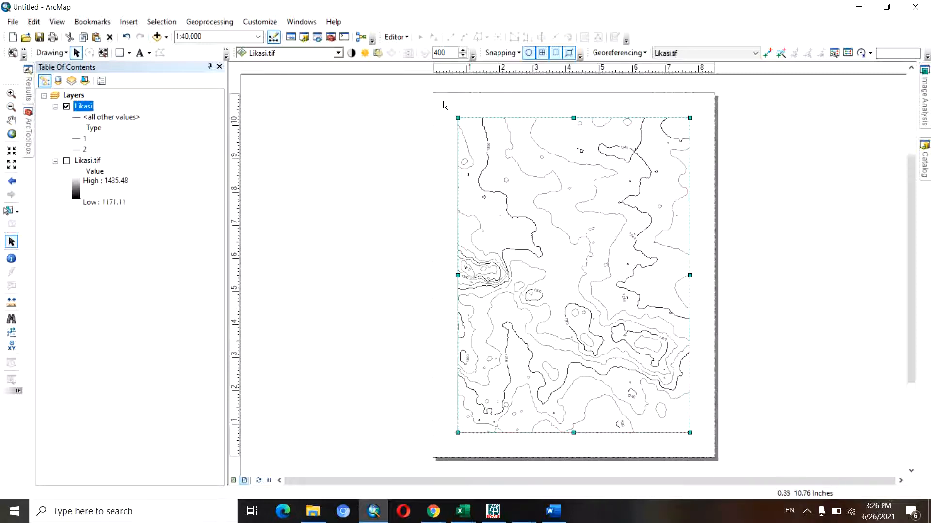
pyautogui.moveTo(445, 104); pyautogui.dragTo(442, 101)
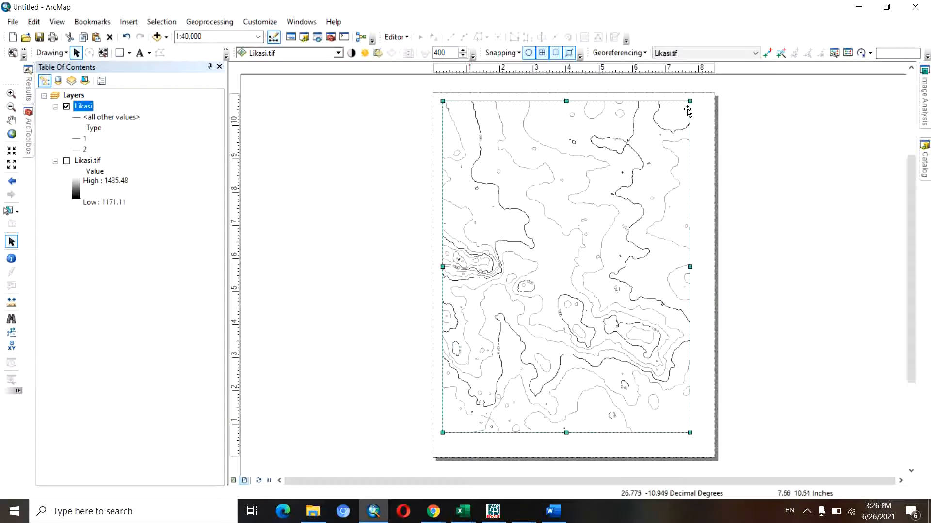
pyautogui.moveTo(688, 109); pyautogui.dragTo(710, 108)
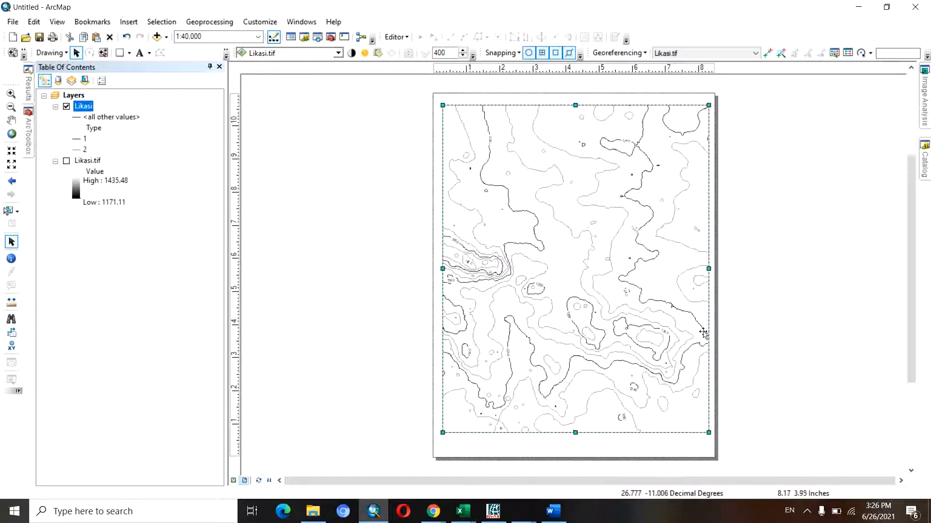
pyautogui.moveTo(708, 433); pyautogui.dragTo(710, 446)
pyautogui.moveTo(443, 105); pyautogui.dragTo(447, 106)
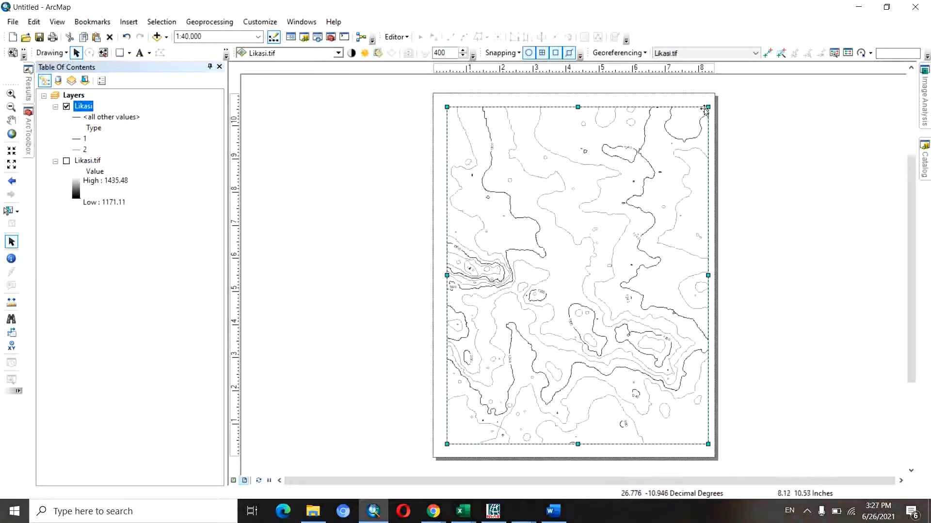
pyautogui.moveTo(707, 107); pyautogui.dragTo(703, 106)
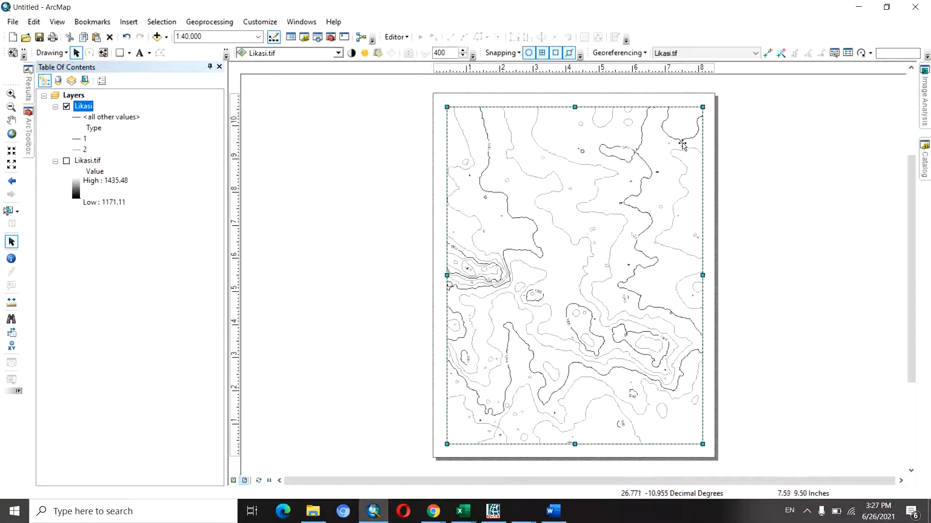
# Start inserting a Scale Line 2 scale bar with Kilometers as division units and the unit label km
pyautogui.click(130, 23)
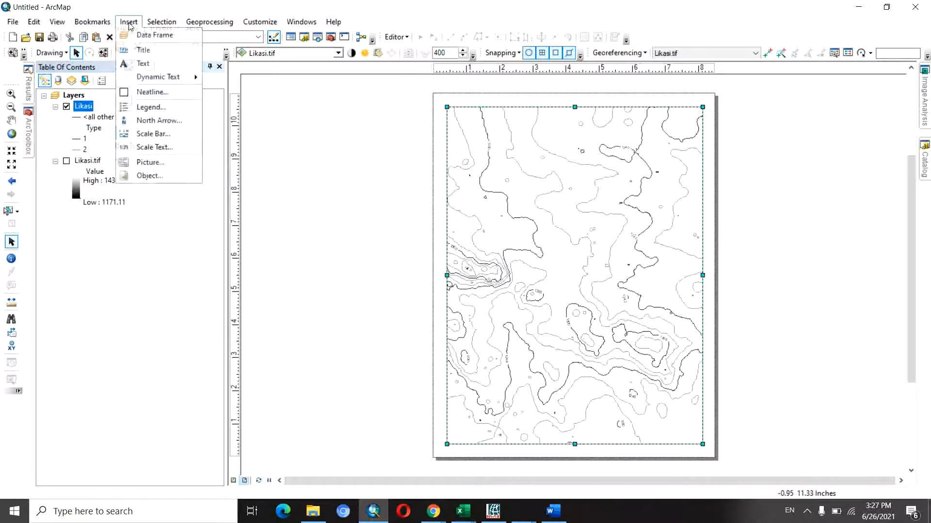
pyautogui.click(162, 137)
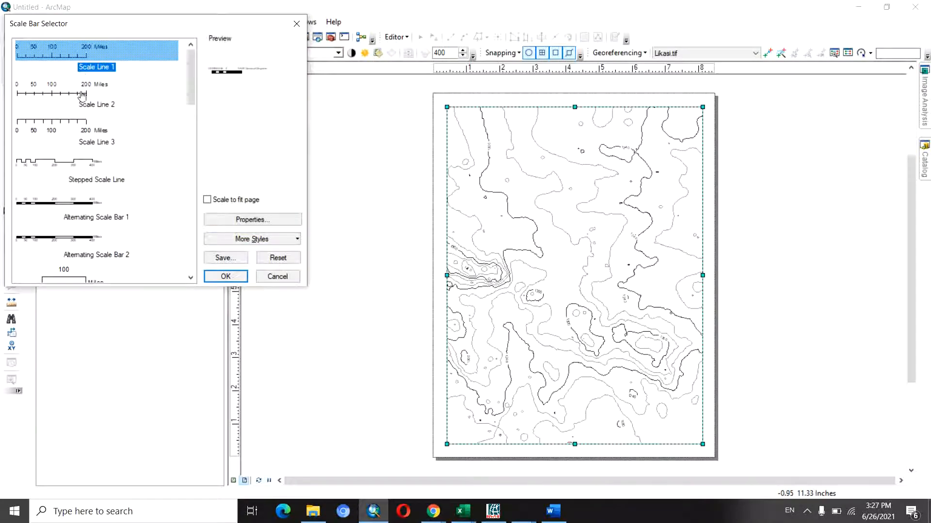
pyautogui.click(70, 99)
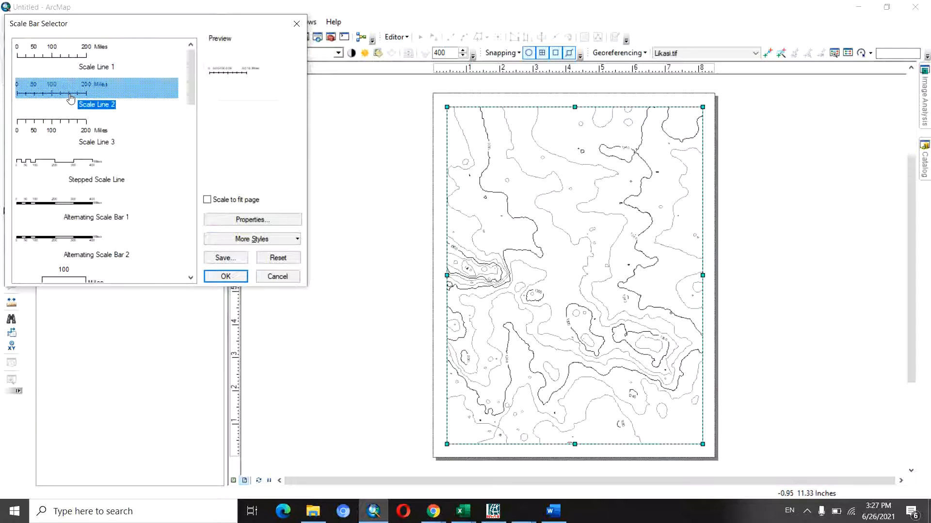
pyautogui.click(250, 221)
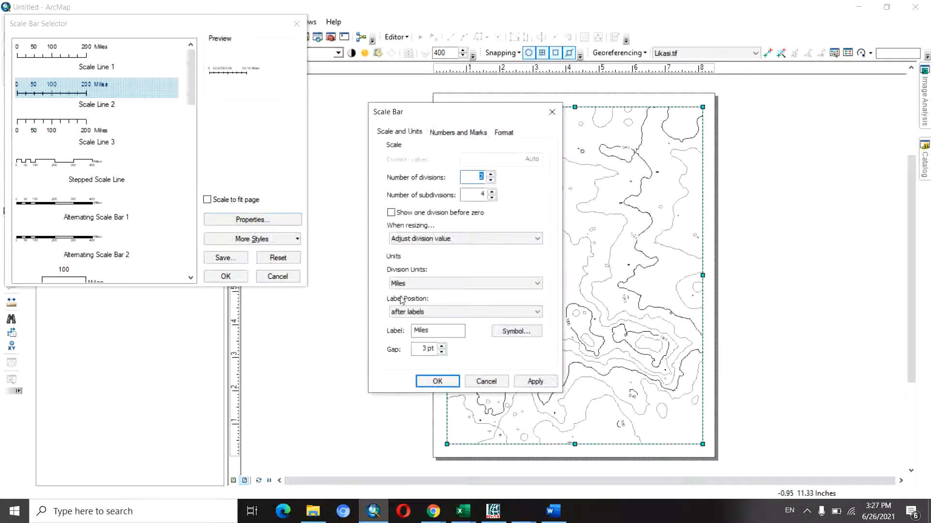
pyautogui.click(538, 284)
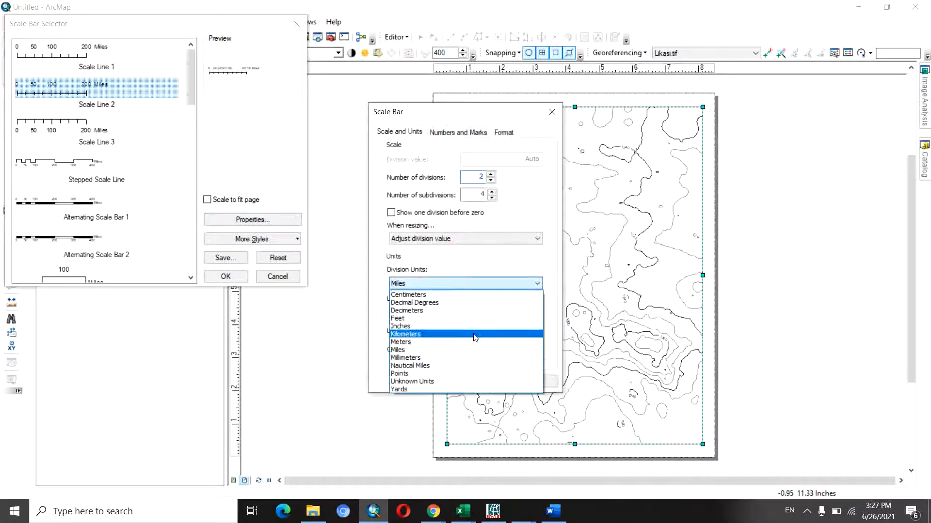
pyautogui.click(445, 334)
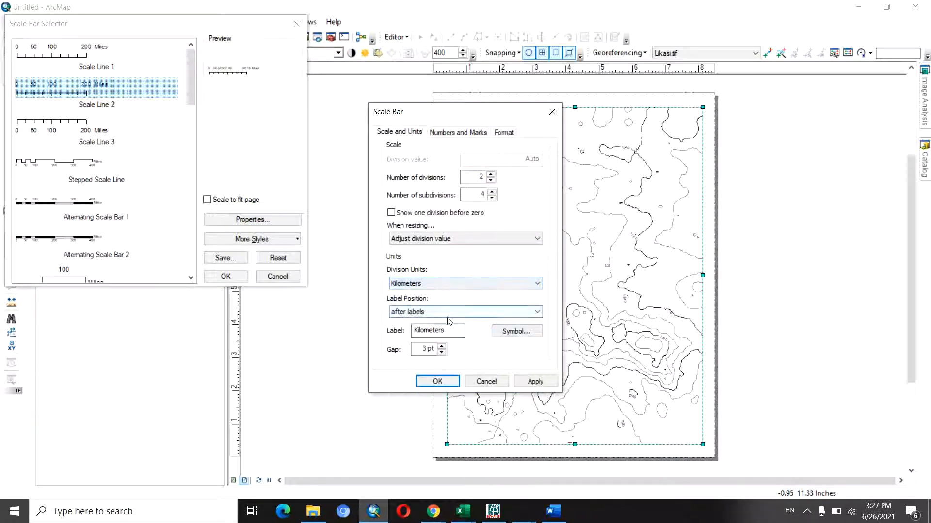
pyautogui.doubleClick(445, 331)
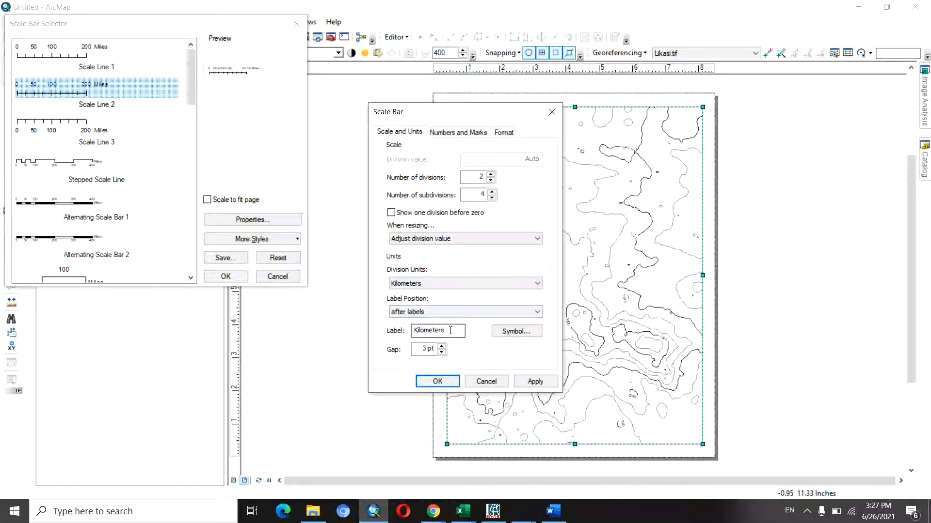
pyautogui.write('km')
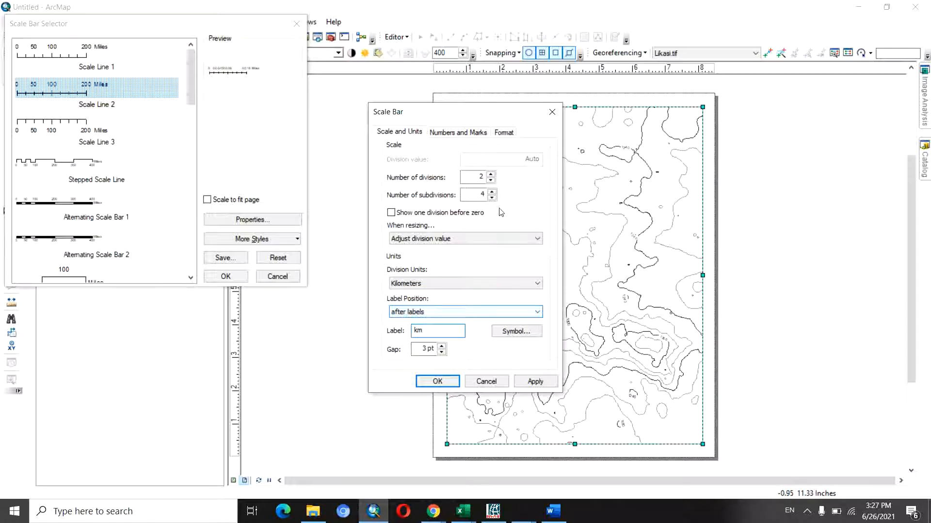
# Set the scale bar's division value to 2 km under Adjust width, return the resizing option to Adjust division value, and apply the settings
pyautogui.click(494, 239)
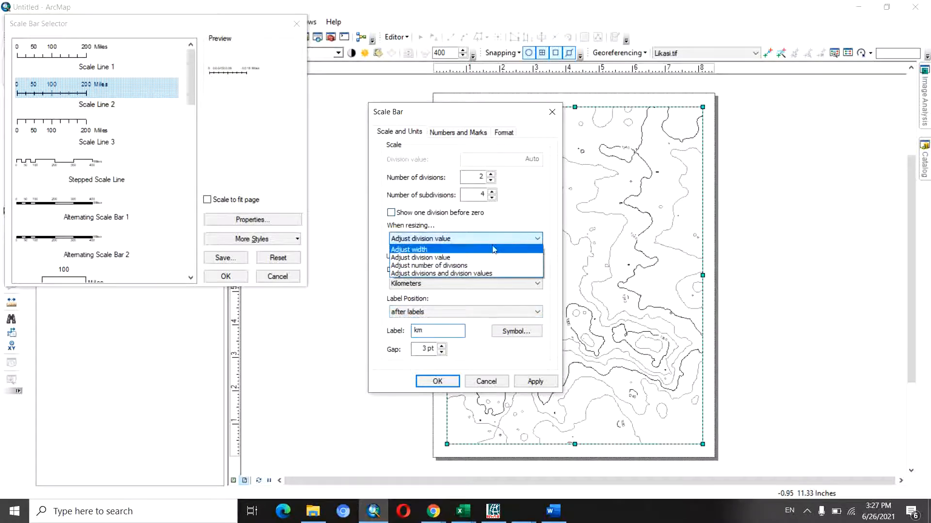
pyautogui.click(459, 249)
pyautogui.moveTo(530, 160); pyautogui.dragTo(522, 159)
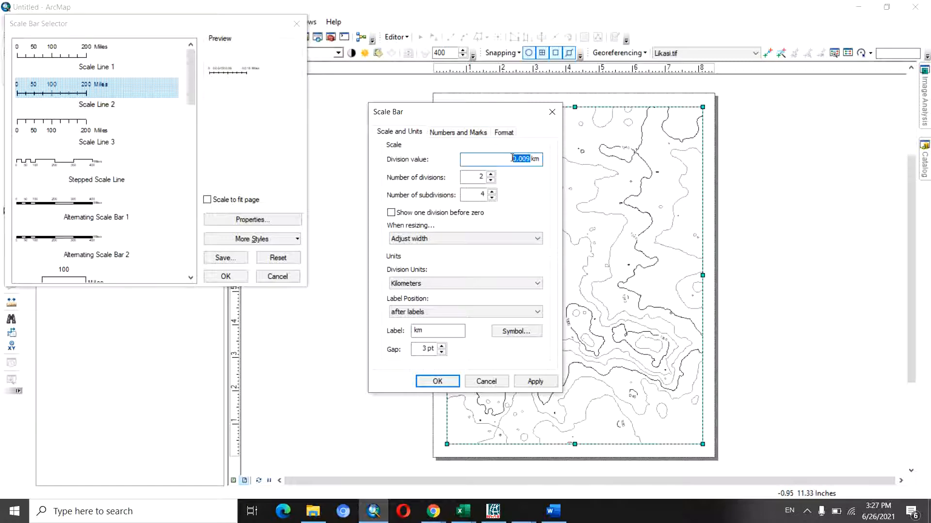
pyautogui.write('2')
pyautogui.click(504, 239)
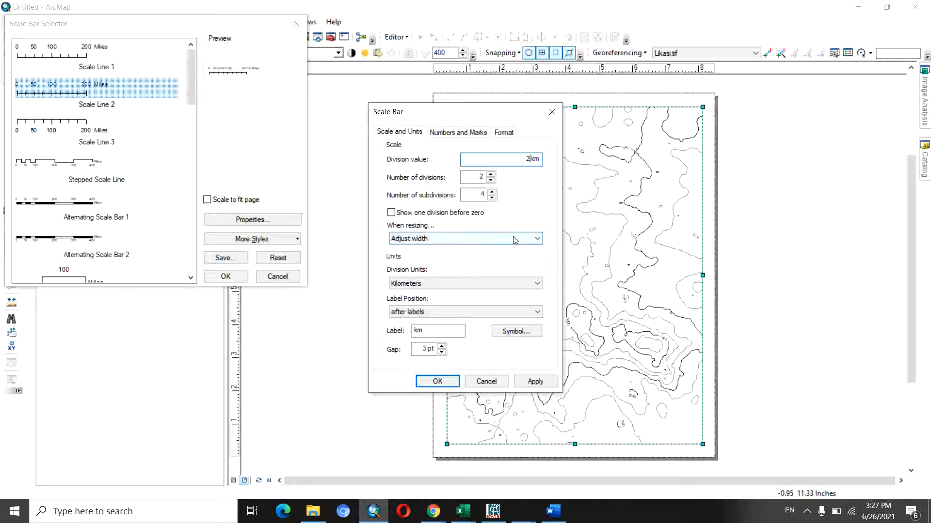
pyautogui.click(461, 257)
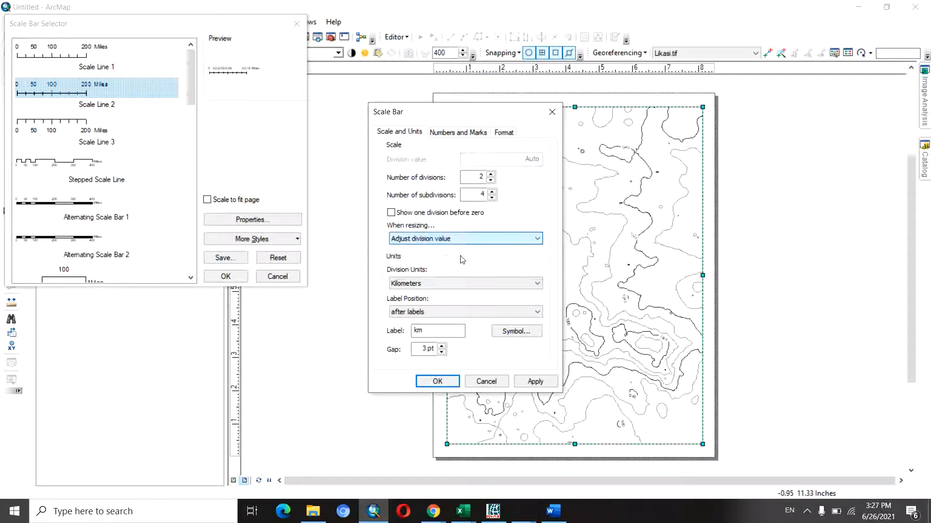
pyautogui.click(535, 382)
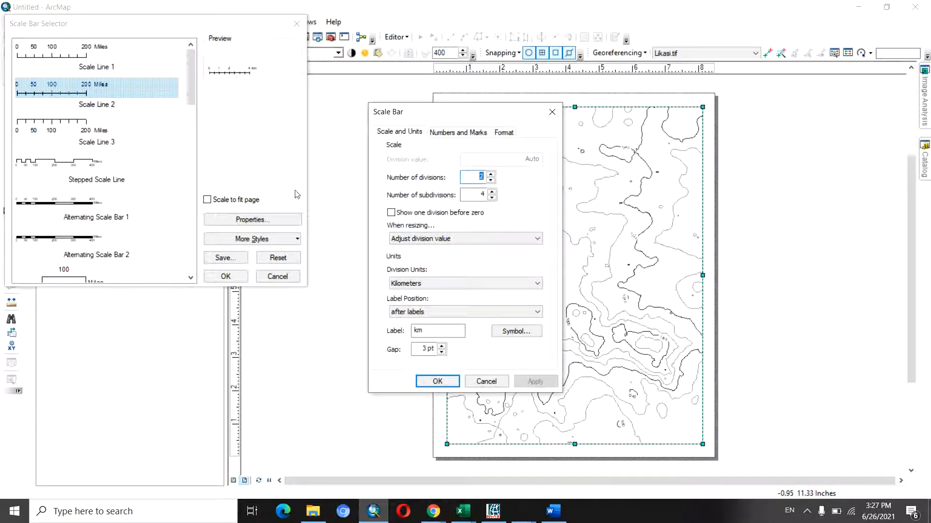
pyautogui.click(452, 133)
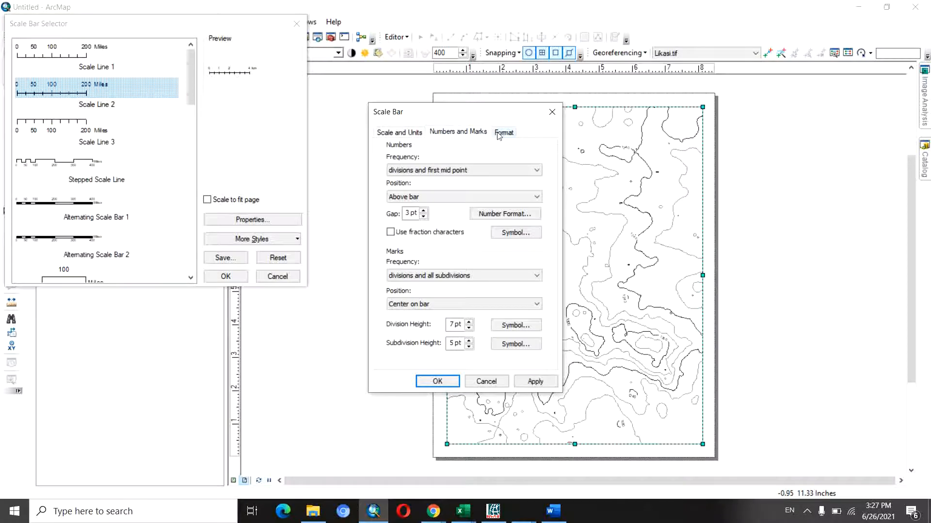
# Make the scale bar's number text bold and apply the setting
pyautogui.click(515, 232)
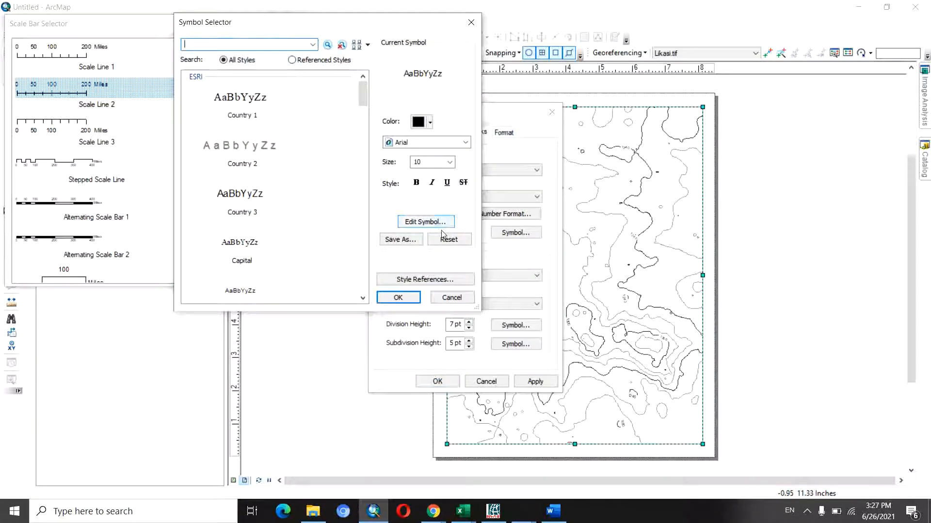
pyautogui.click(417, 184)
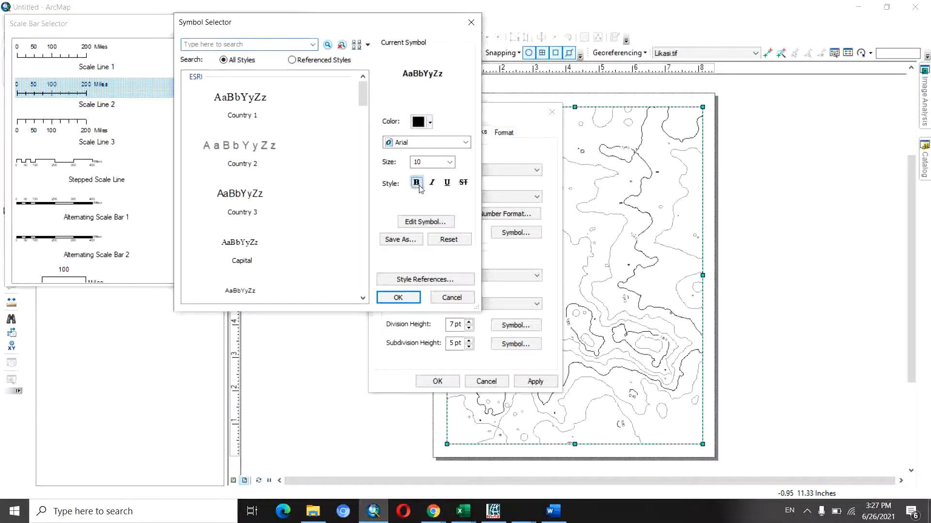
pyautogui.click(399, 297)
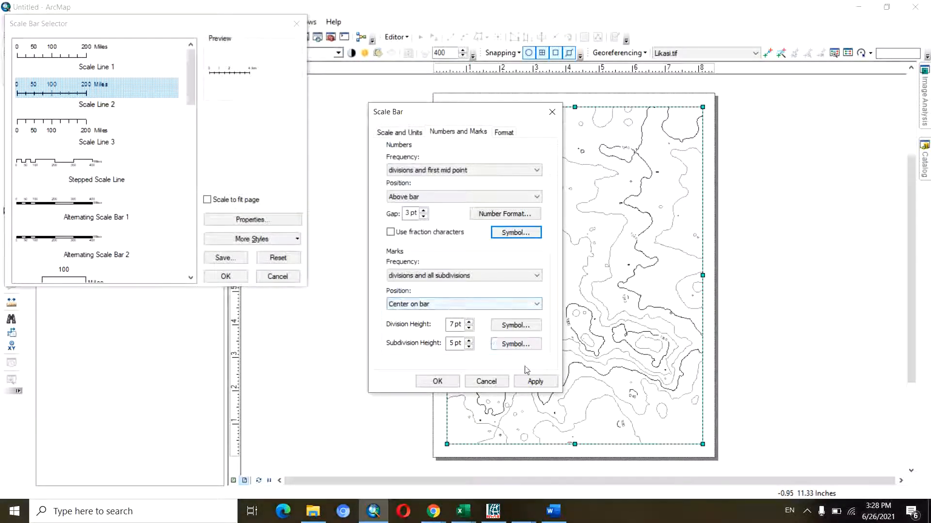
pyautogui.click(532, 383)
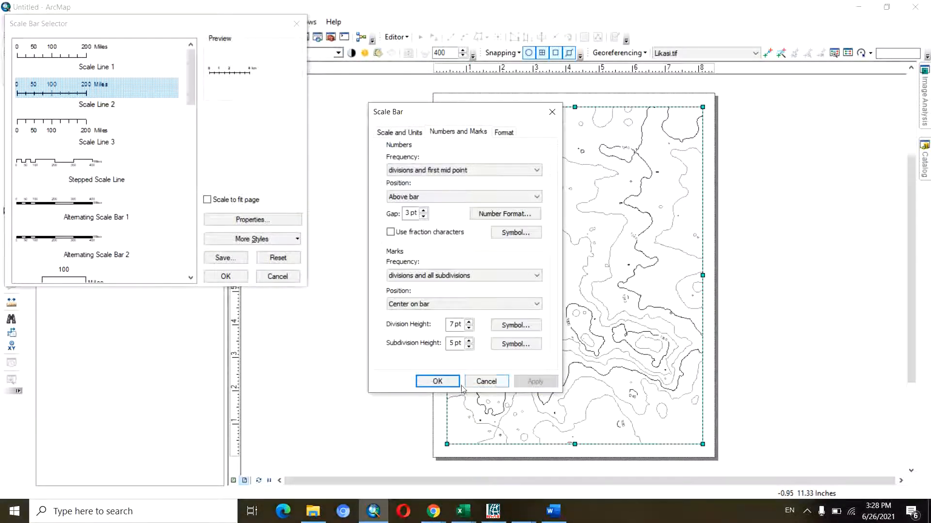
# Insert the configured scale bar and place it in the lower-right corner of the map's data frame
pyautogui.click(437, 381)
pyautogui.click(226, 276)
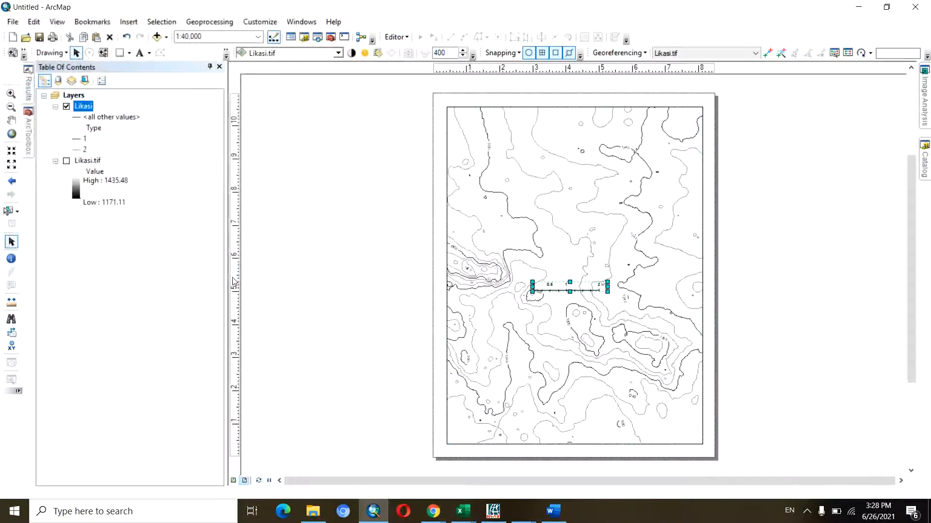
pyautogui.moveTo(561, 282); pyautogui.dragTo(666, 433)
# Give the scale bar a Yellow frame background, apply it, and deselect the scale bar
pyautogui.doubleClick(670, 433)
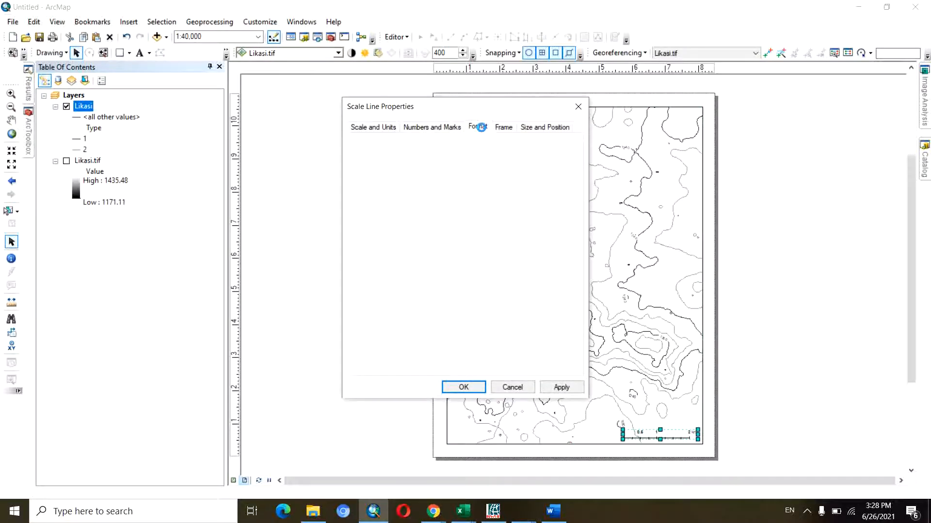
pyautogui.click(504, 128)
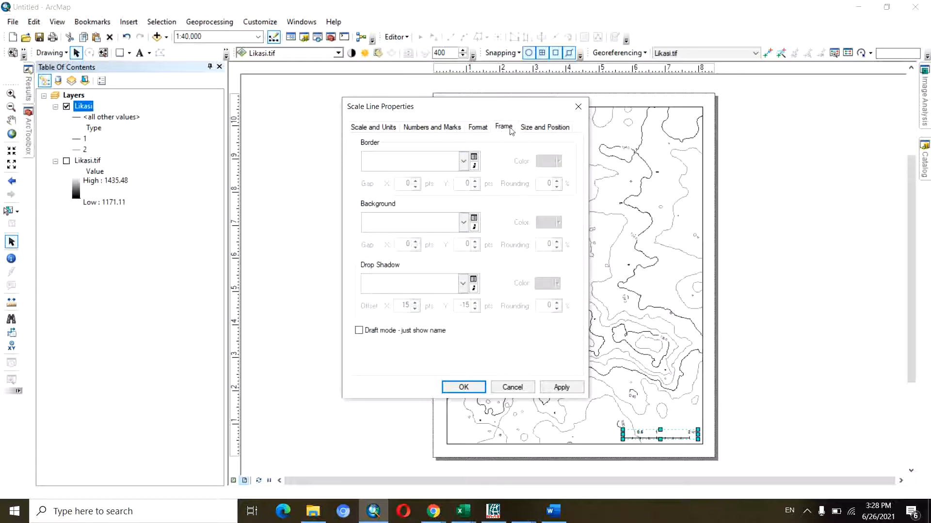
pyautogui.click(463, 223)
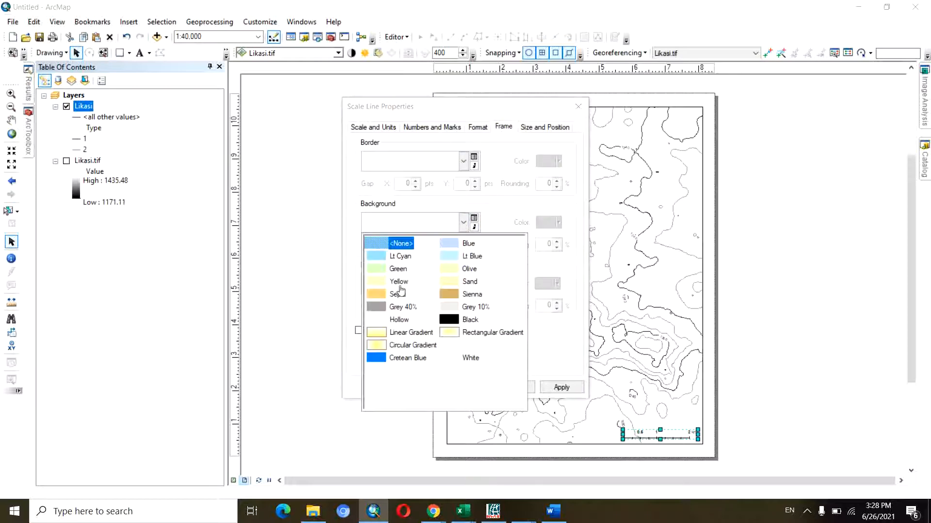
pyautogui.click(382, 282)
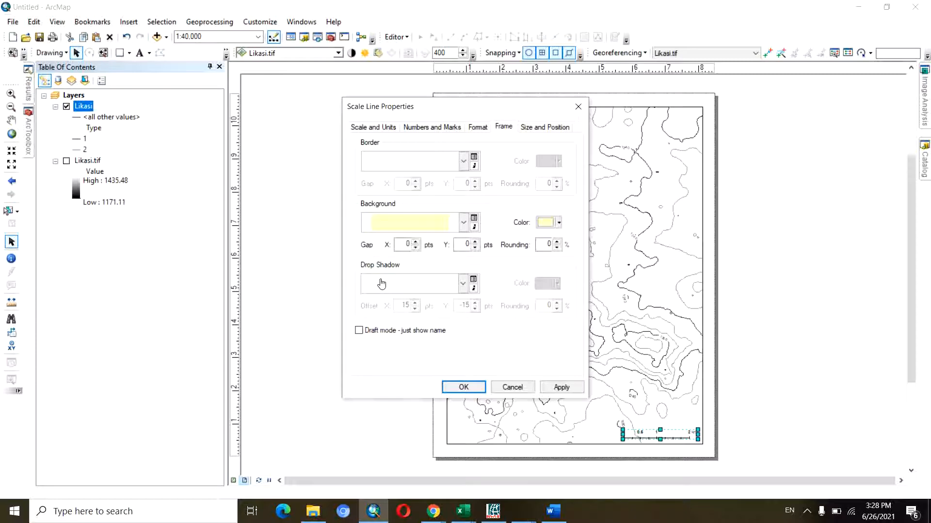
pyautogui.click(547, 388)
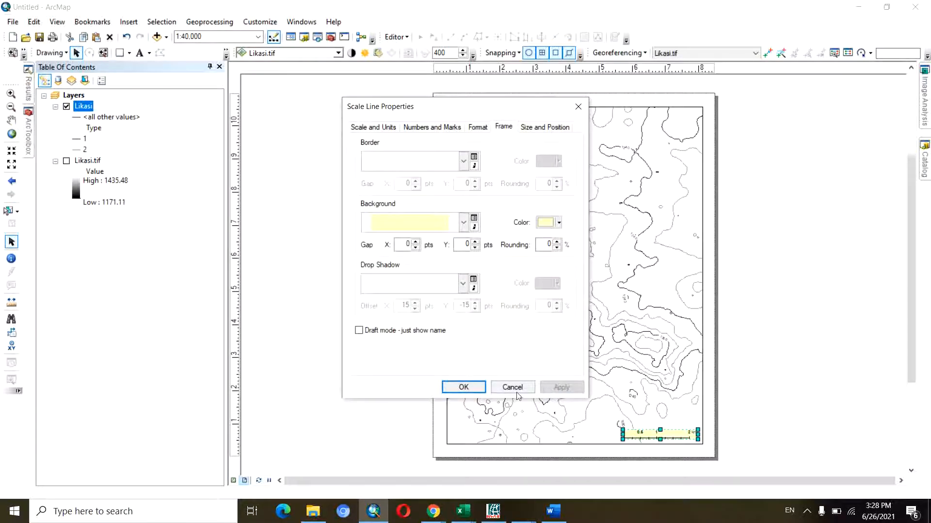
pyautogui.click(464, 387)
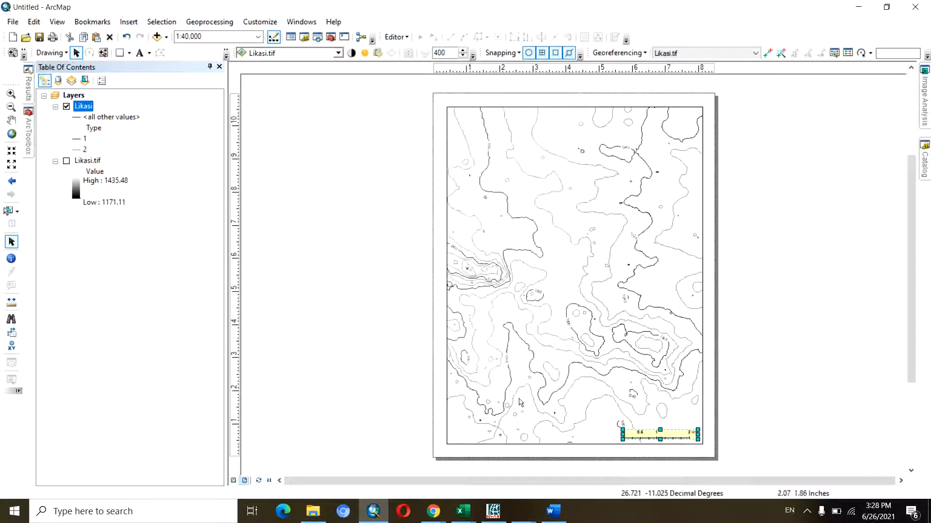
pyautogui.click(727, 441)
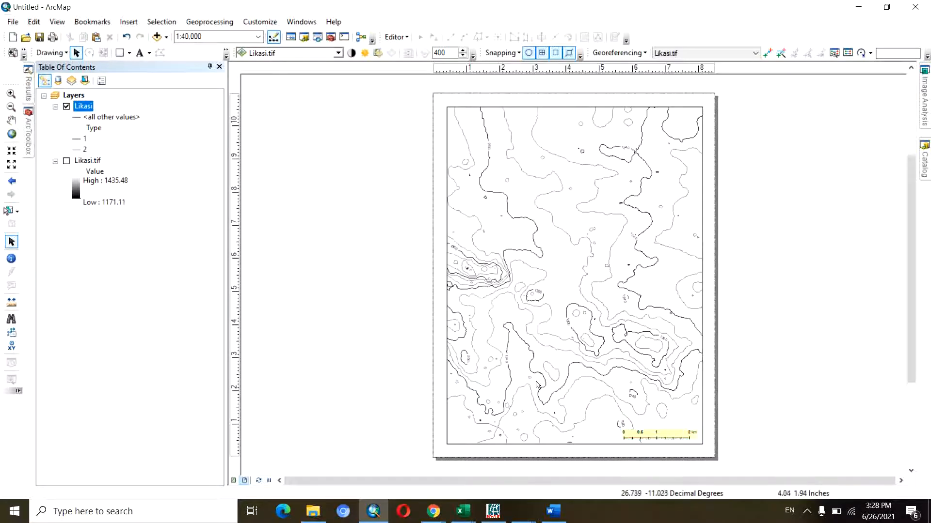
# Insert a one-column legend for the Likasi layer with default wizard settings and place it at the map's bottom edge beside the scale bar
pyautogui.click(129, 22)
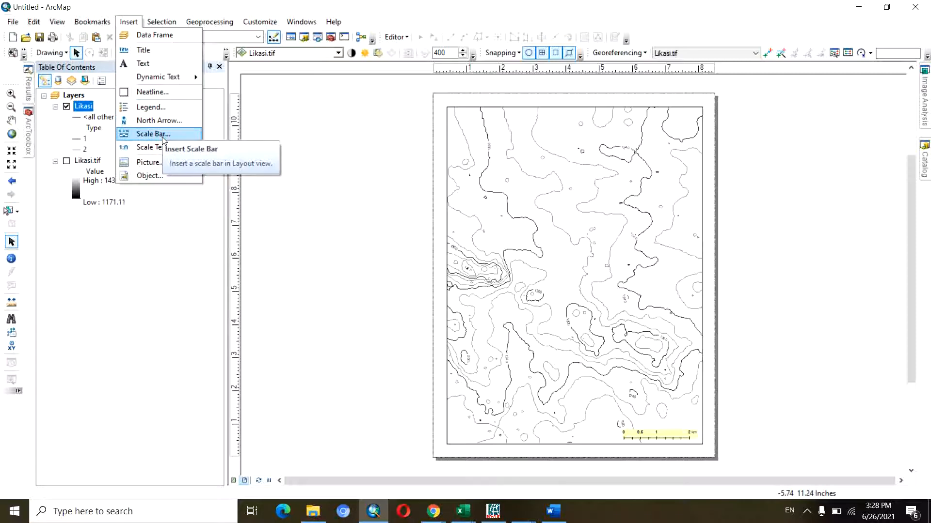
pyautogui.click(155, 107)
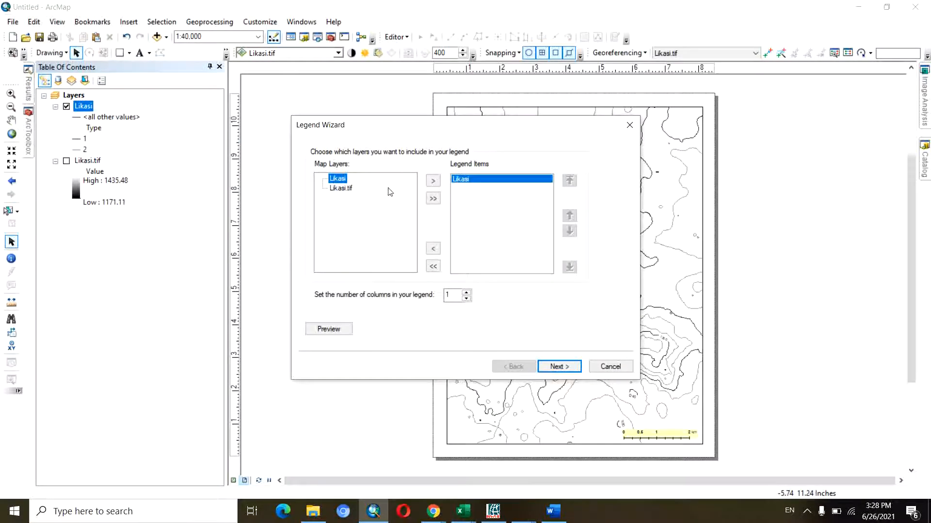
pyautogui.click(568, 371)
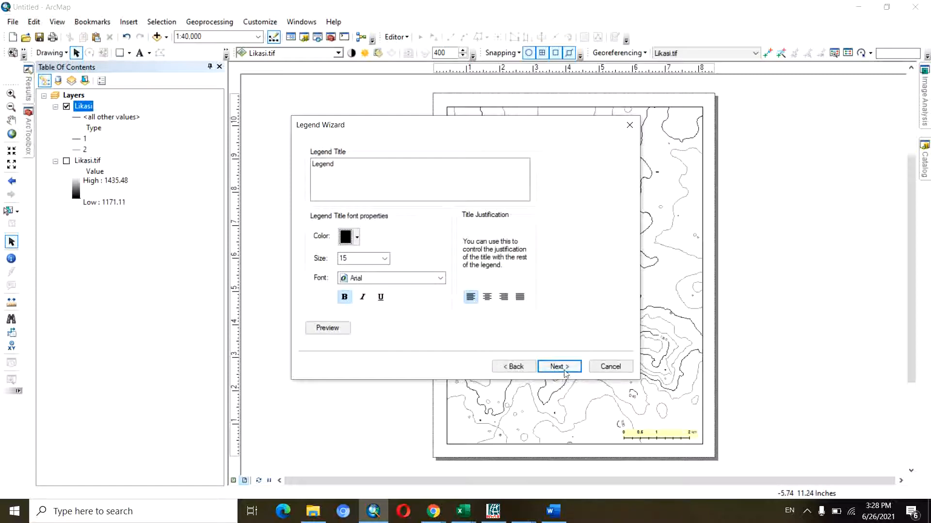
pyautogui.click(564, 372)
pyautogui.click(567, 371)
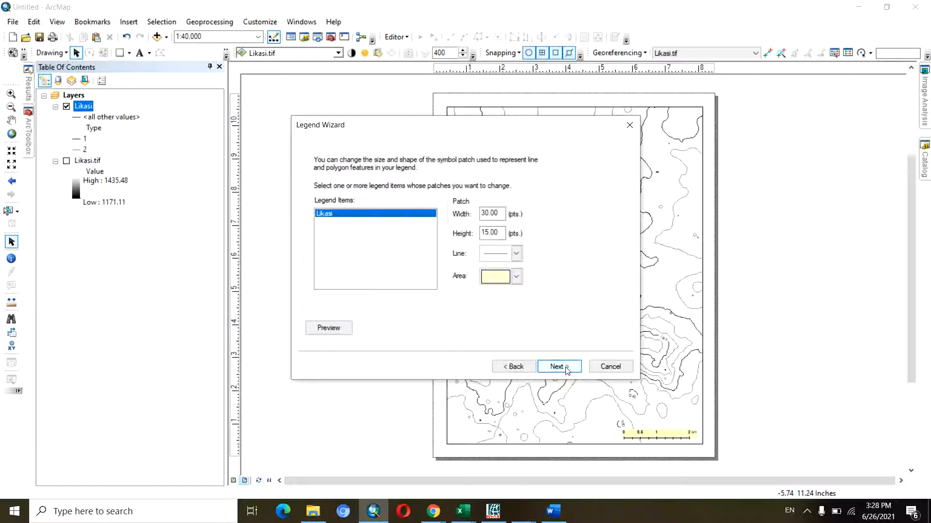
pyautogui.click(566, 367)
pyautogui.click(560, 367)
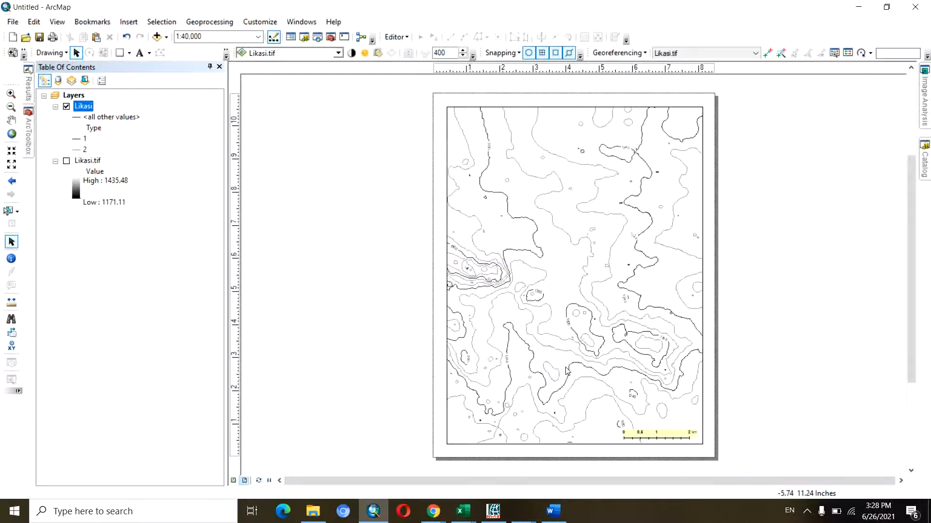
pyautogui.moveTo(517, 295); pyautogui.dragTo(603, 413)
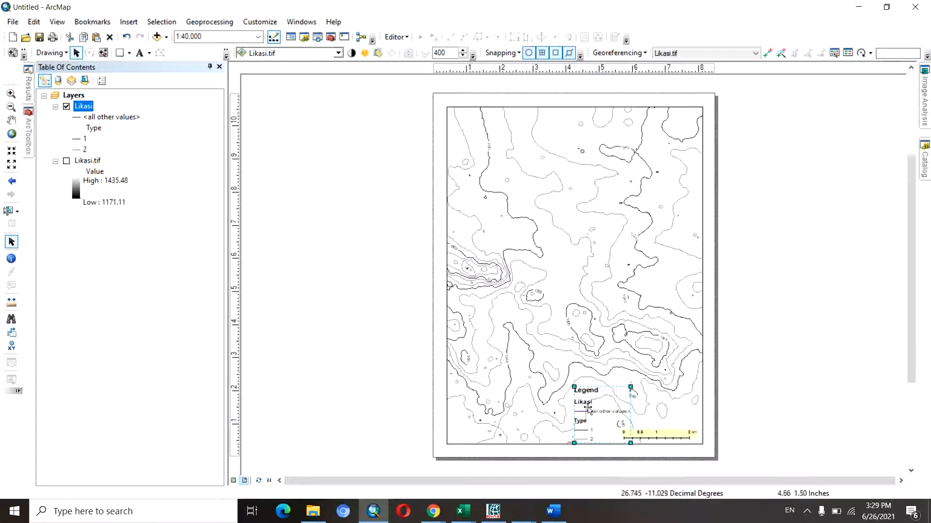
# In the Likasi layer's symbology, turn off <all other values> and clear the Type heading label
pyautogui.doubleClick(86, 106)
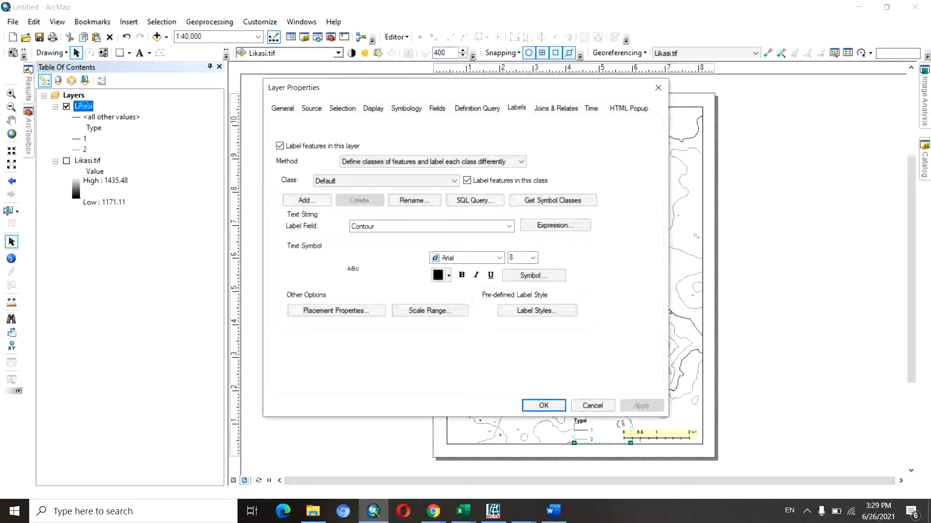
pyautogui.click(406, 109)
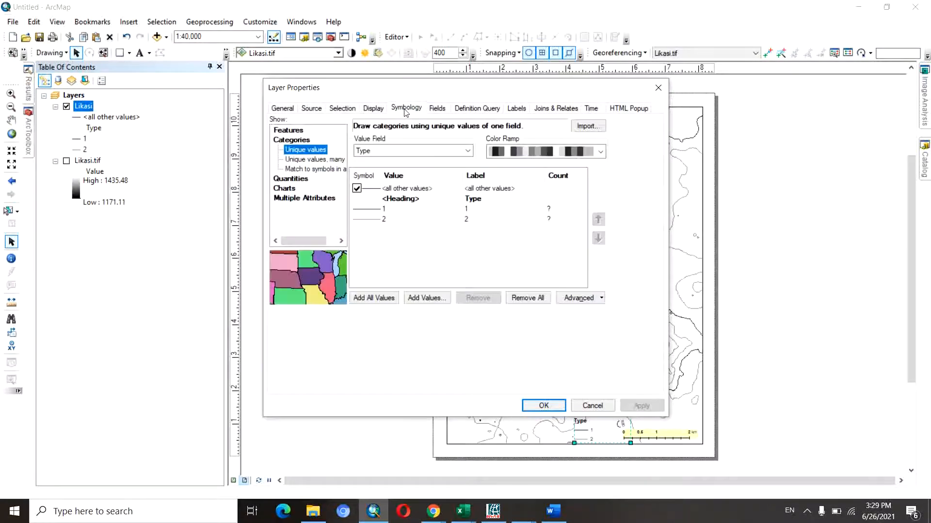
pyautogui.click(356, 189)
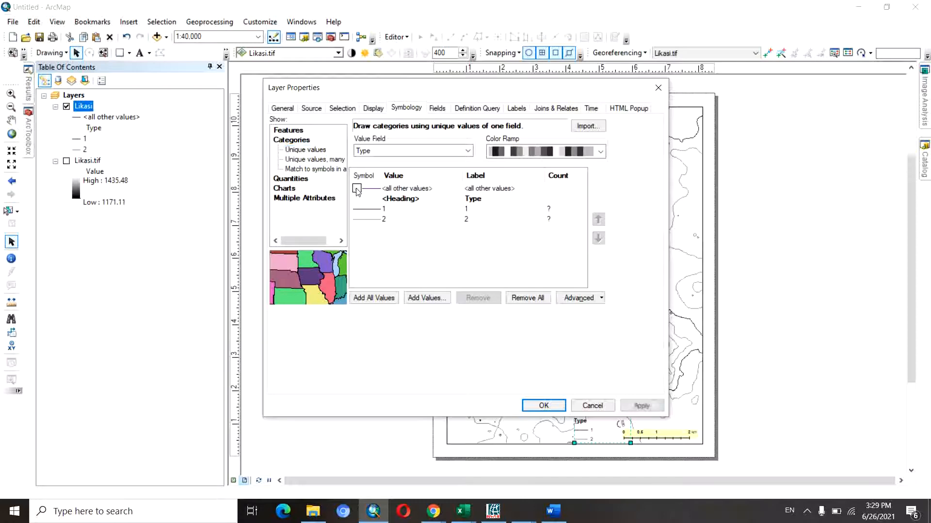
pyautogui.click(409, 203)
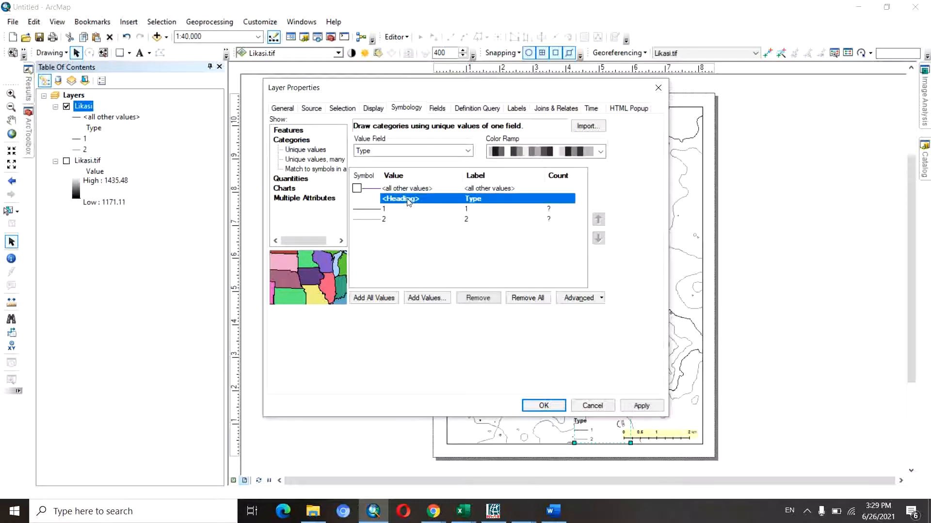
pyautogui.click(478, 202)
pyautogui.doubleClick(477, 199)
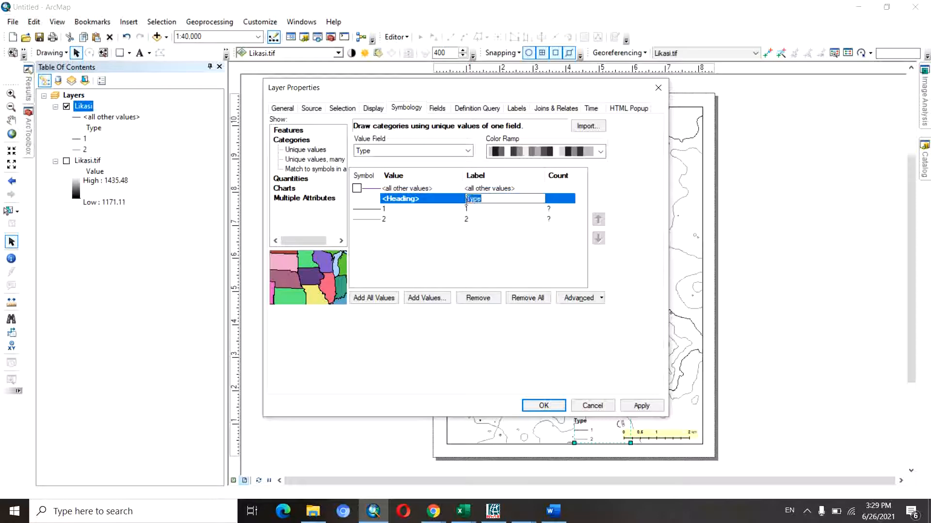
pyautogui.press('BackSpace')
pyautogui.click(485, 243)
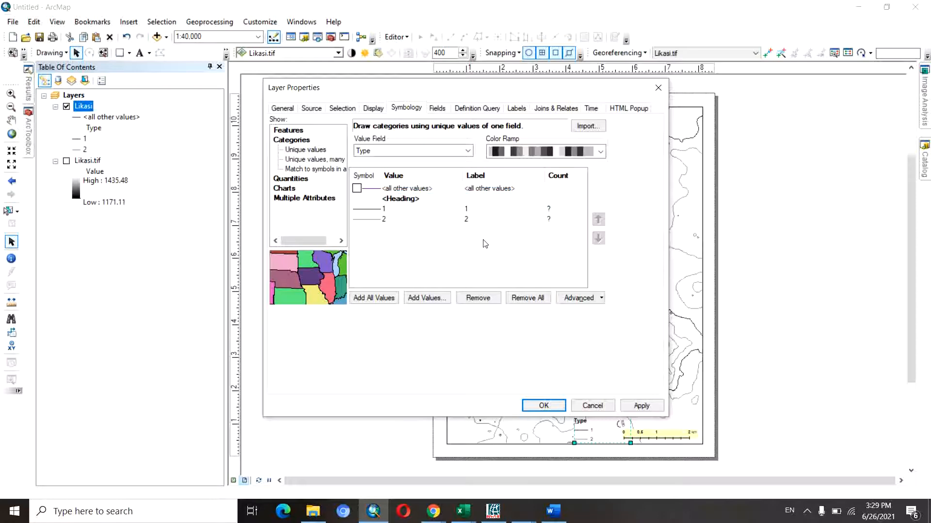
pyautogui.click(640, 406)
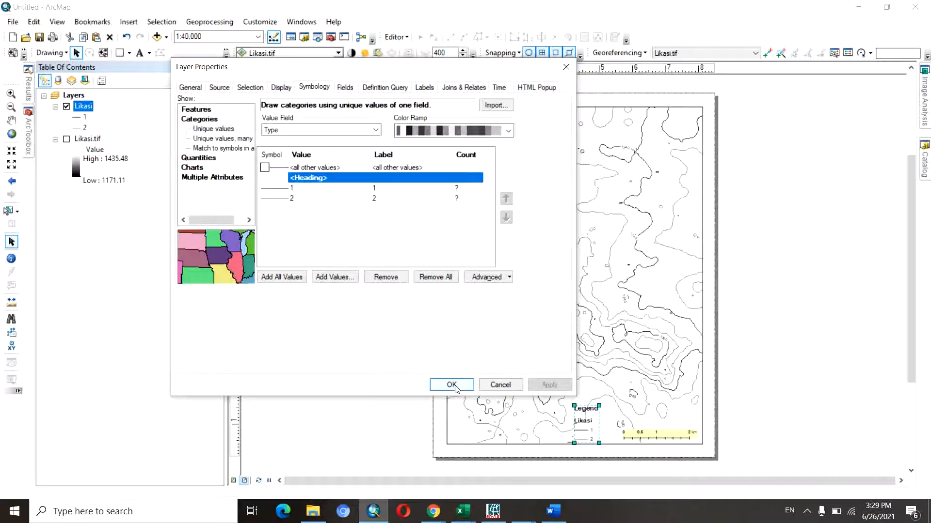
pyautogui.click(452, 385)
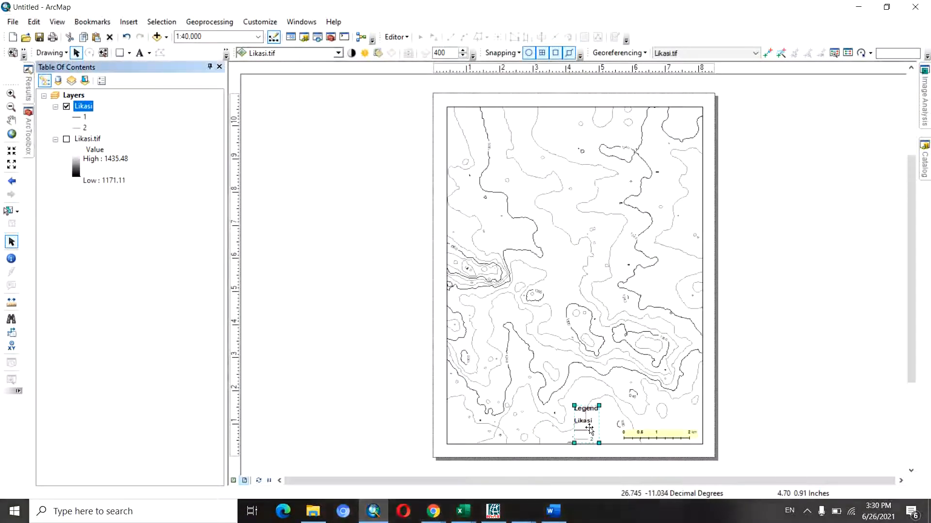
# Set the Likasi legend item's style to Horizontal Single Symbol Label Only and apply it
pyautogui.doubleClick(589, 429)
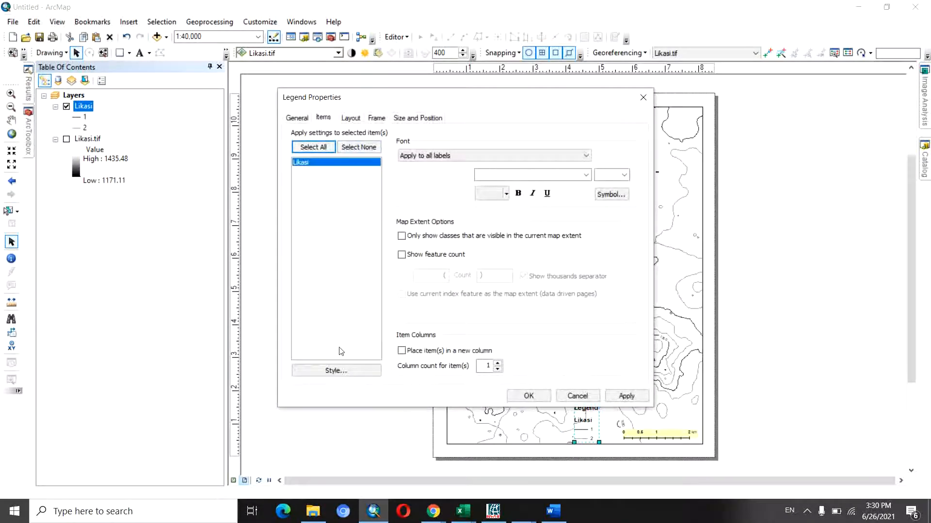
pyautogui.click(336, 371)
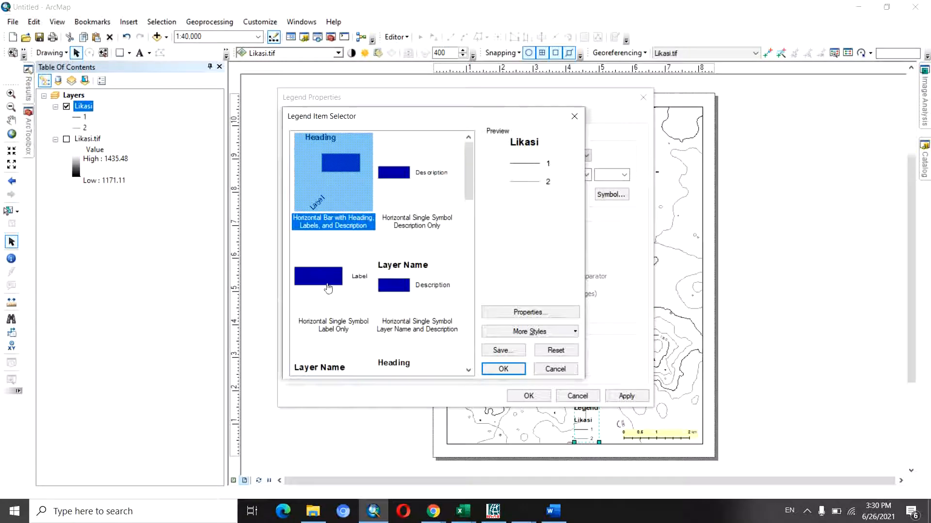
pyautogui.click(327, 287)
pyautogui.click(503, 369)
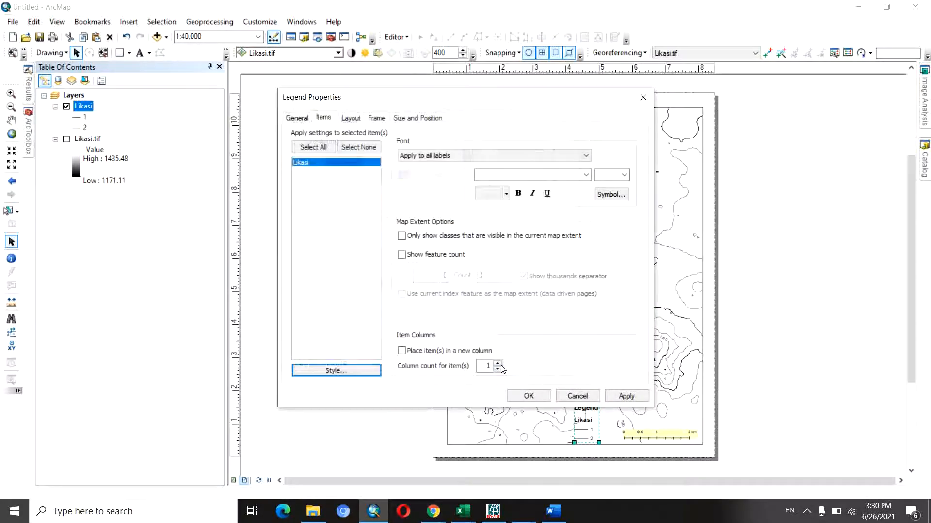
pyautogui.click(626, 396)
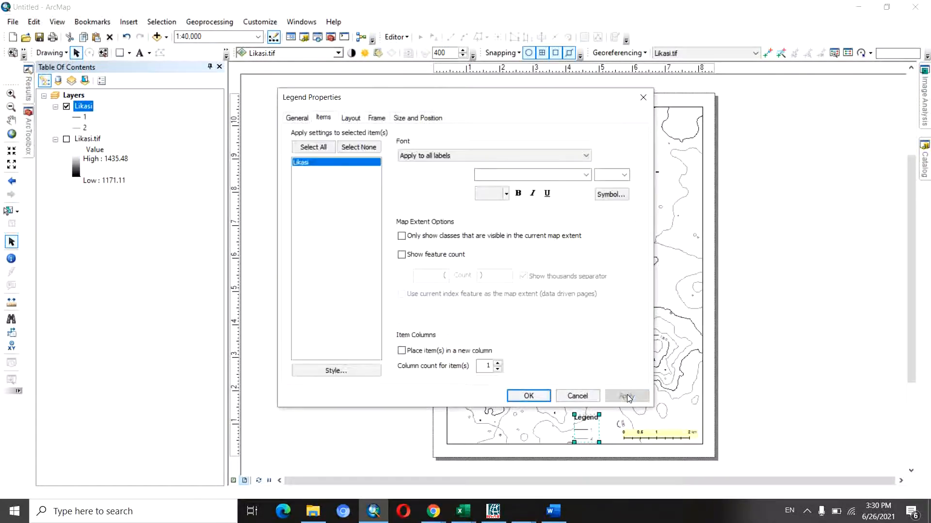
# Give the legend a Yellow frame background and move it to the lower-left corner of the map's data frame
pyautogui.click(377, 118)
pyautogui.click(398, 213)
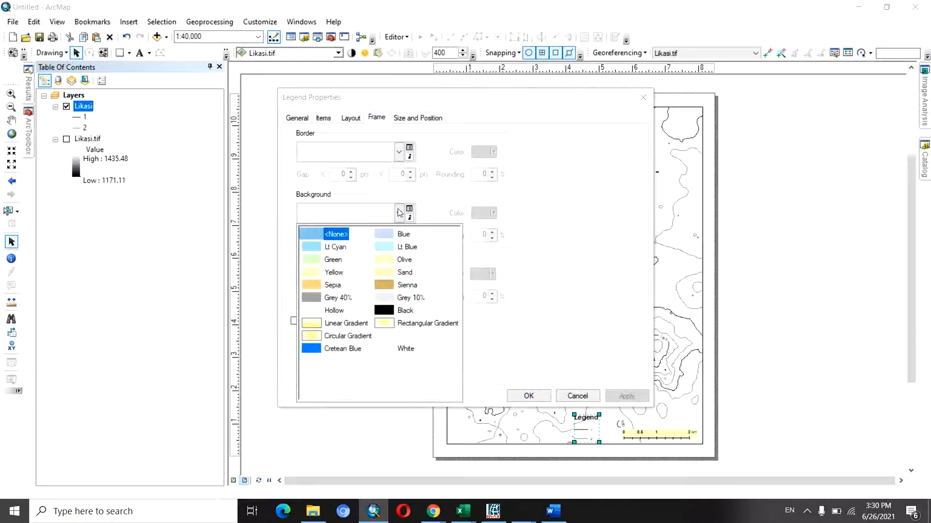
pyautogui.click(320, 275)
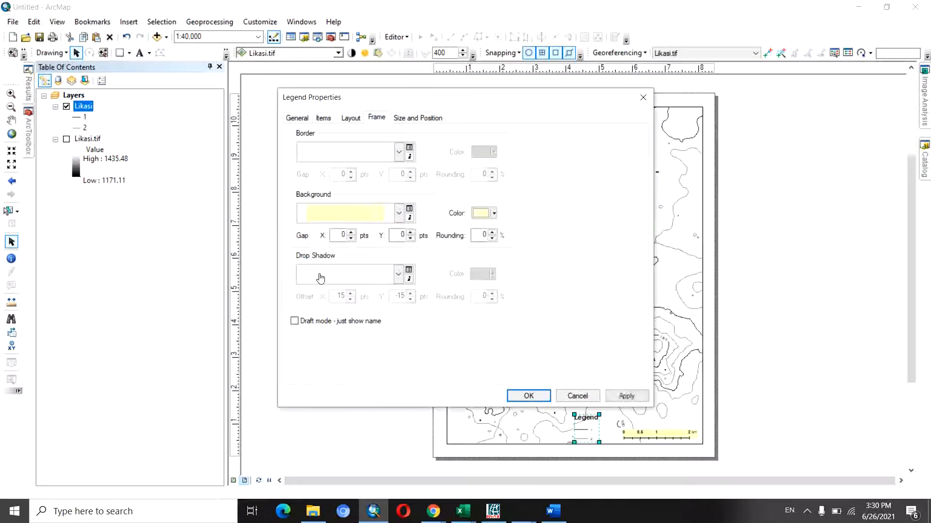
pyautogui.click(625, 397)
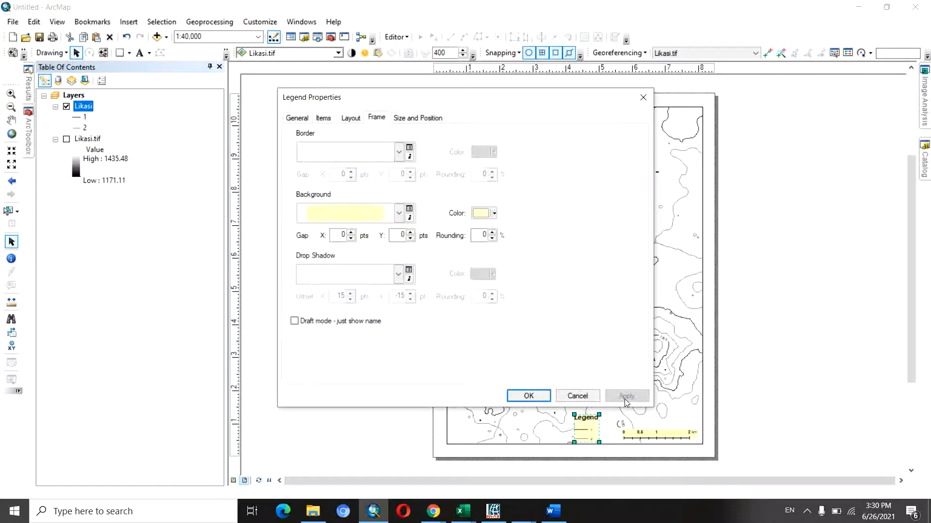
pyautogui.click(529, 396)
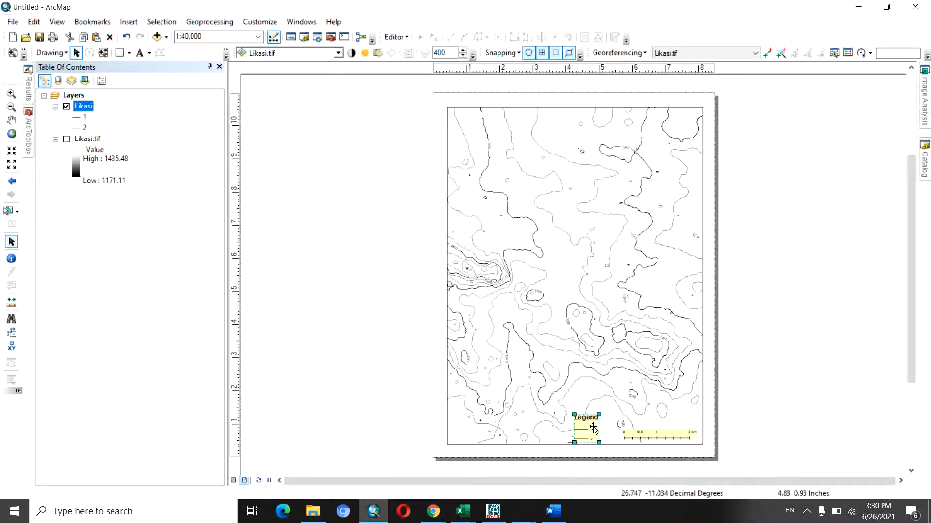
pyautogui.moveTo(592, 429); pyautogui.dragTo(466, 430)
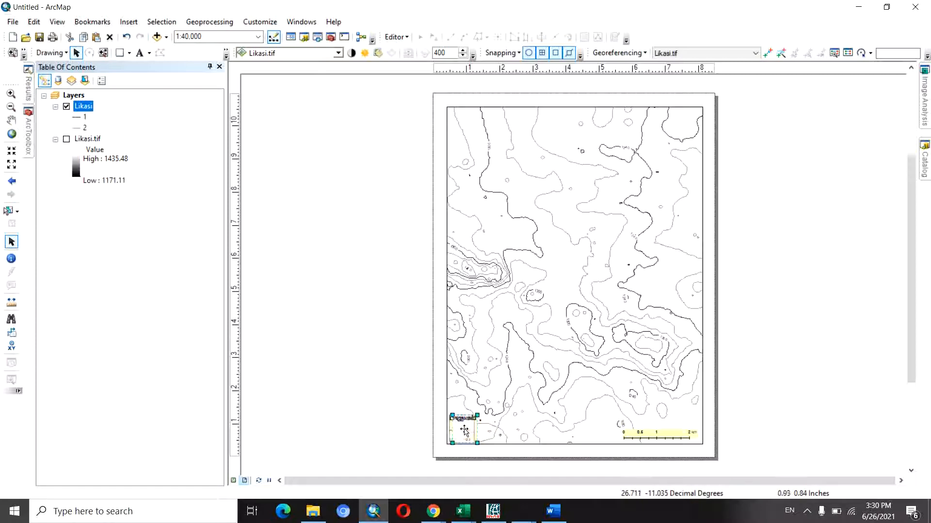
# Insert an ESRI North 8 north arrow and place it in the upper-right corner of the map's data frame
pyautogui.click(402, 409)
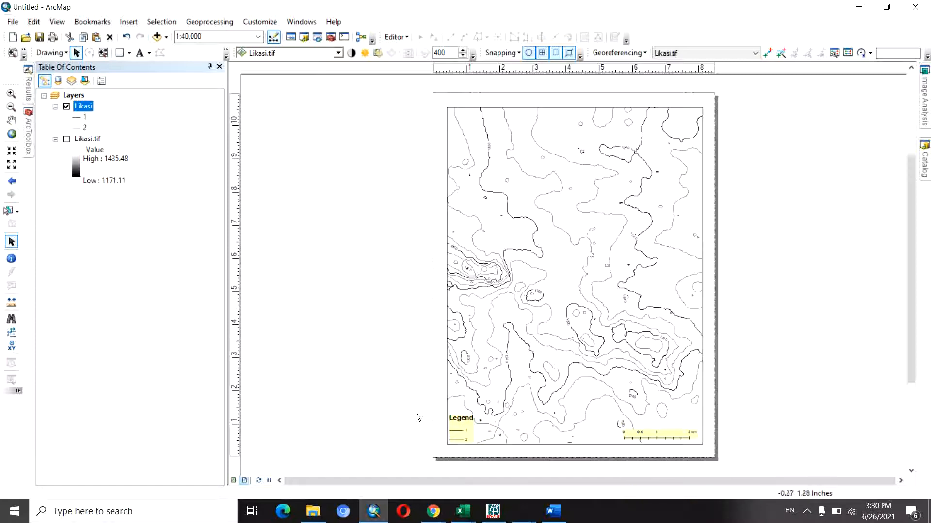
pyautogui.click(128, 22)
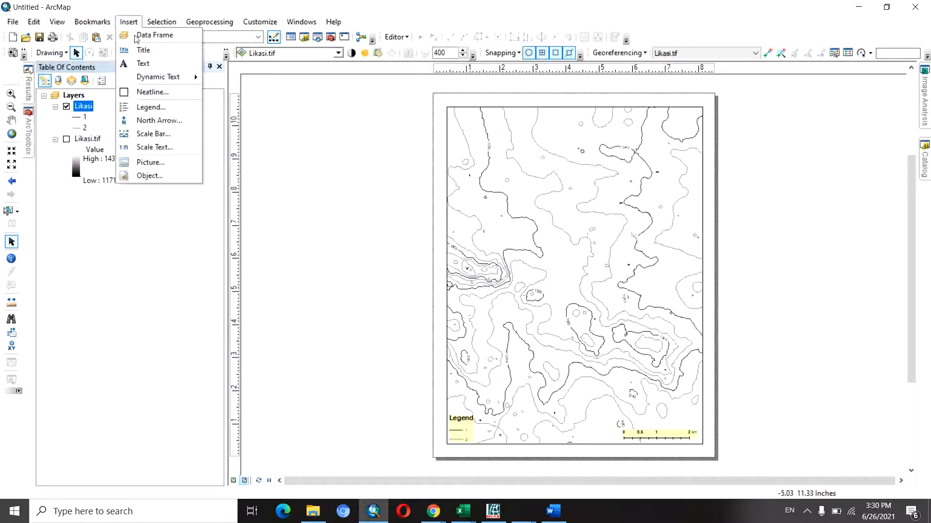
pyautogui.click(153, 125)
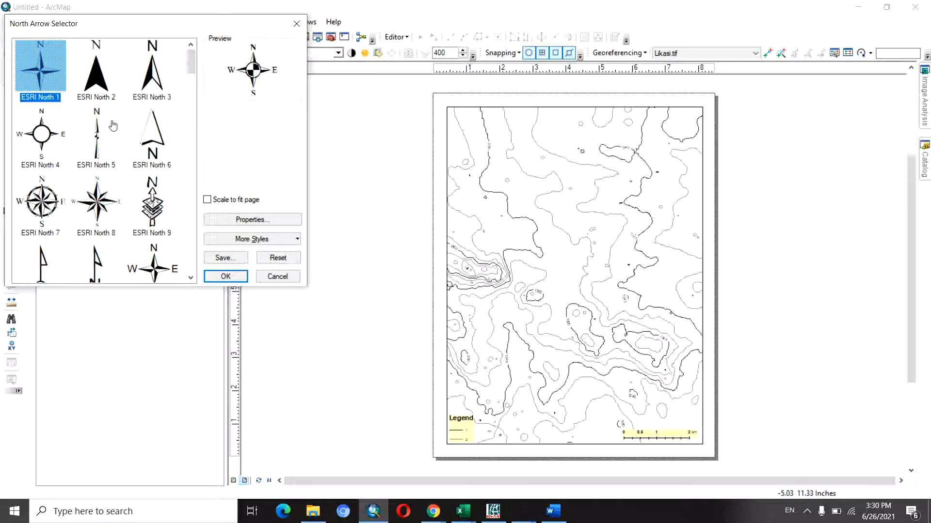
pyautogui.click(100, 201)
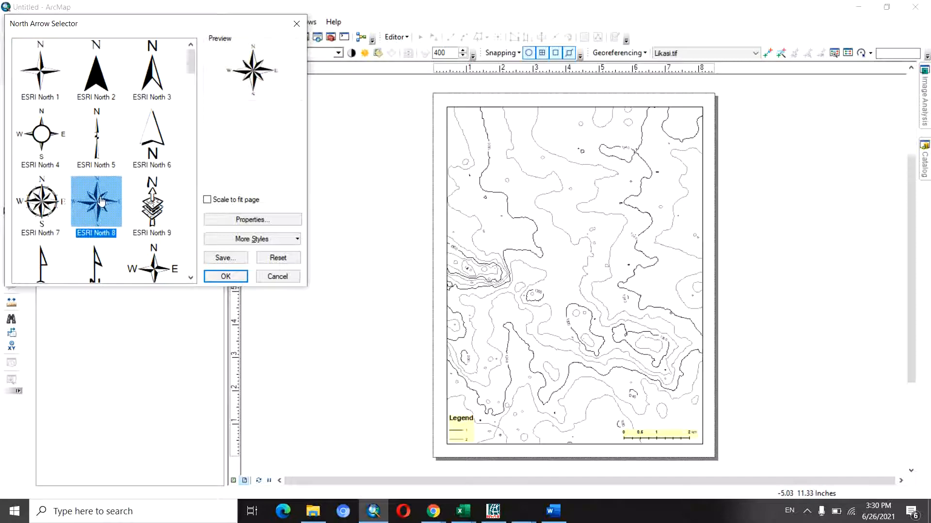
pyautogui.click(225, 276)
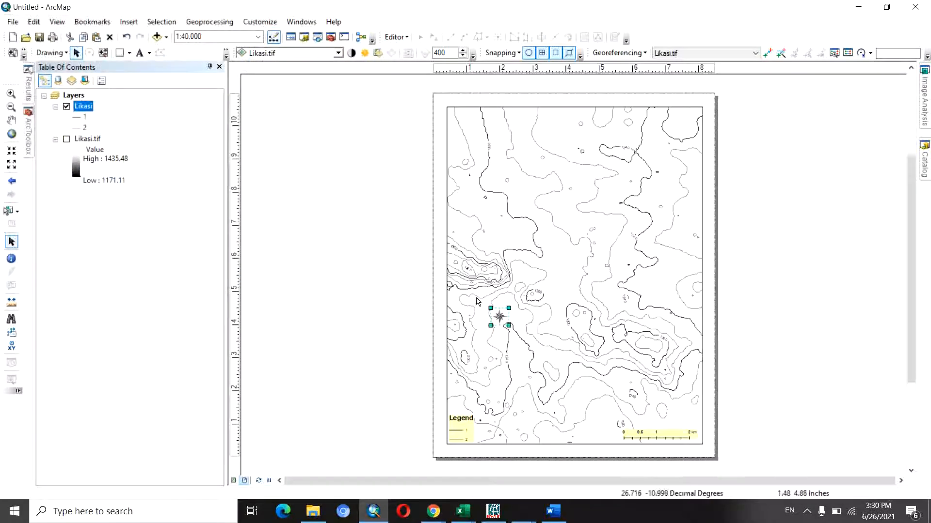
pyautogui.moveTo(509, 308); pyautogui.dragTo(685, 125)
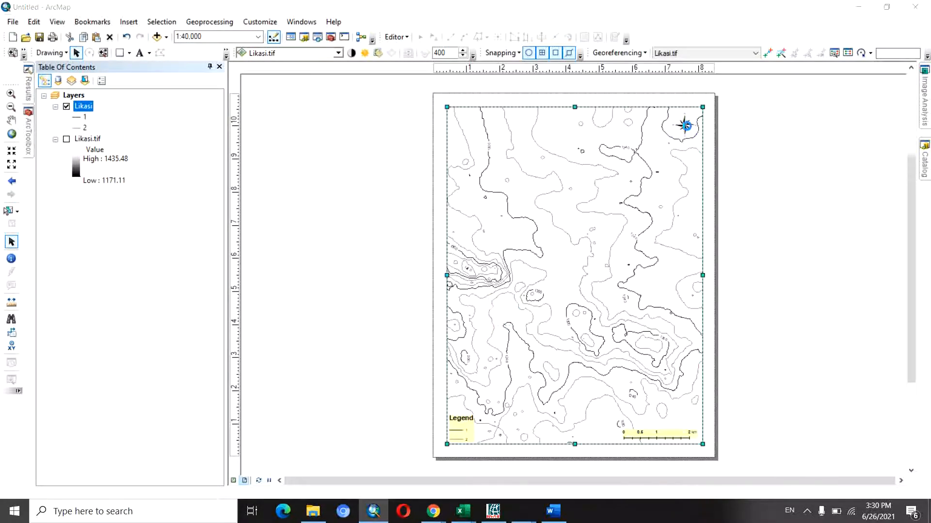
# Give the north arrow a Yellow frame background
pyautogui.doubleClick(686, 126)
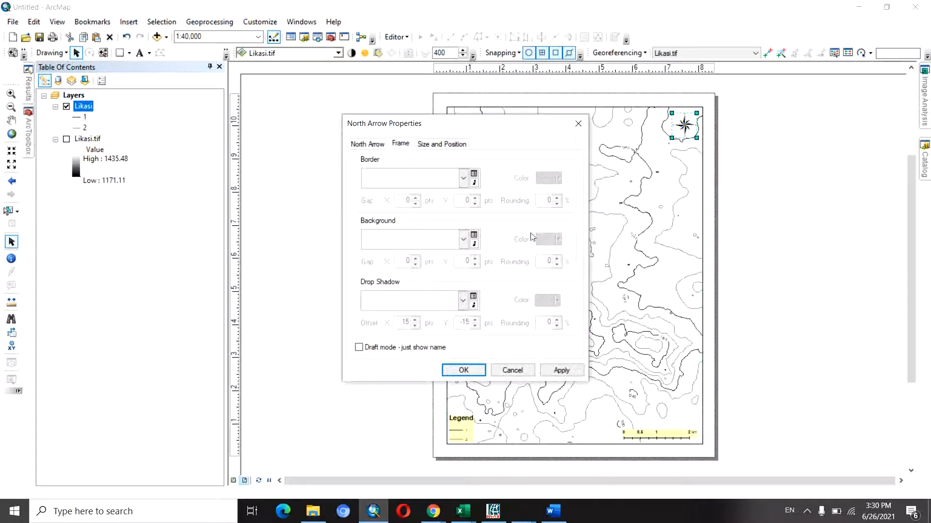
pyautogui.click(464, 239)
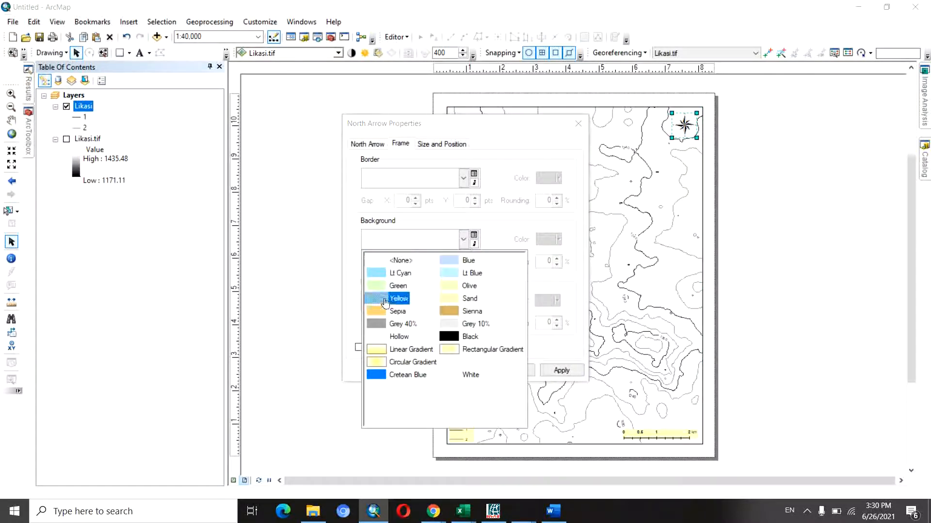
pyautogui.click(398, 299)
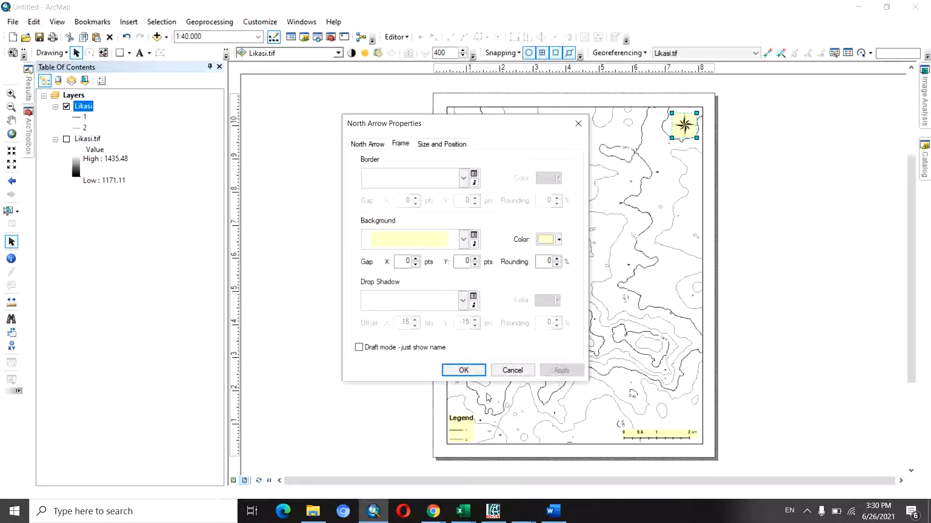
pyautogui.click(463, 261)
pyautogui.click(463, 241)
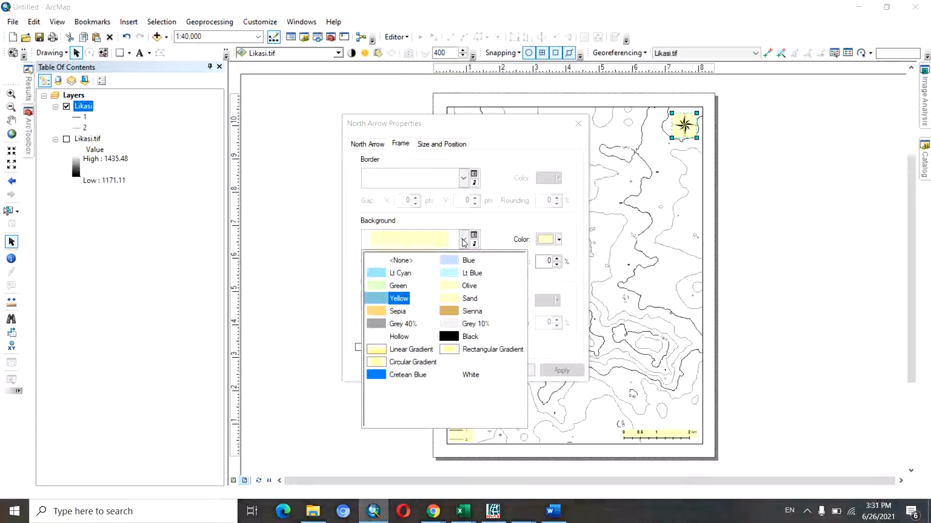
pyautogui.click(464, 243)
pyautogui.click(479, 371)
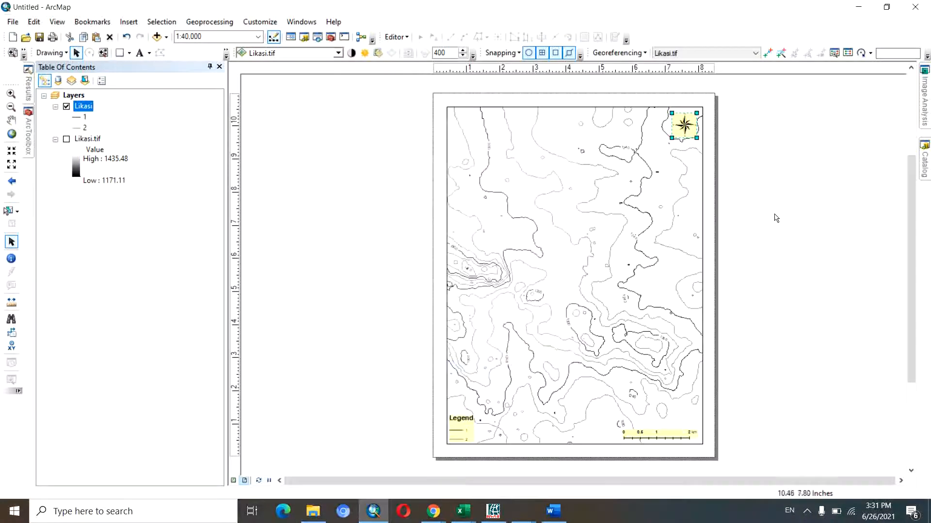
pyautogui.click(678, 179)
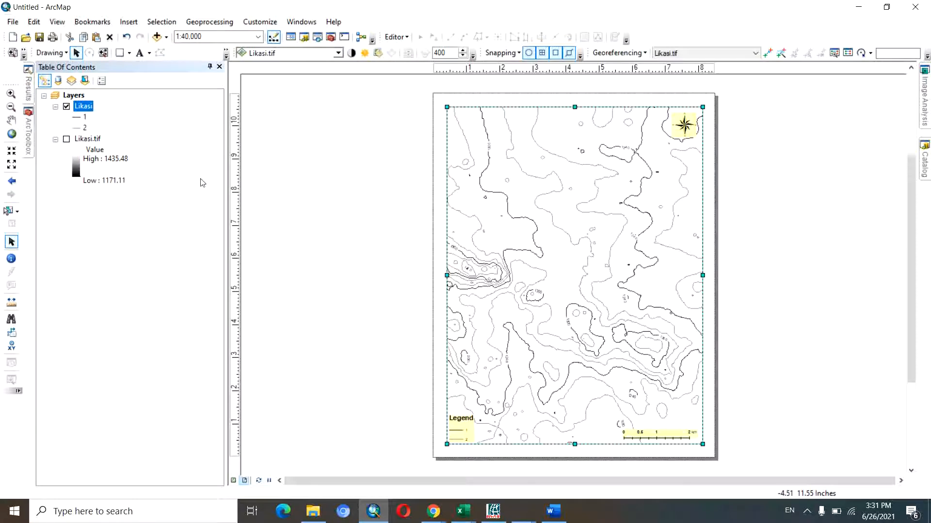
# Insert the map title "Carte Topographique de Likasi" and place it at the top of the data frame
pyautogui.click(129, 22)
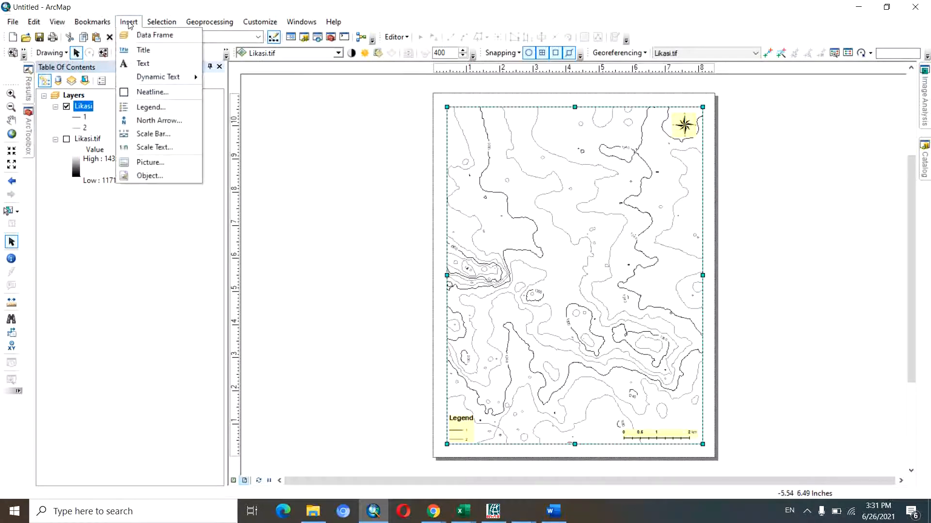
pyautogui.click(156, 50)
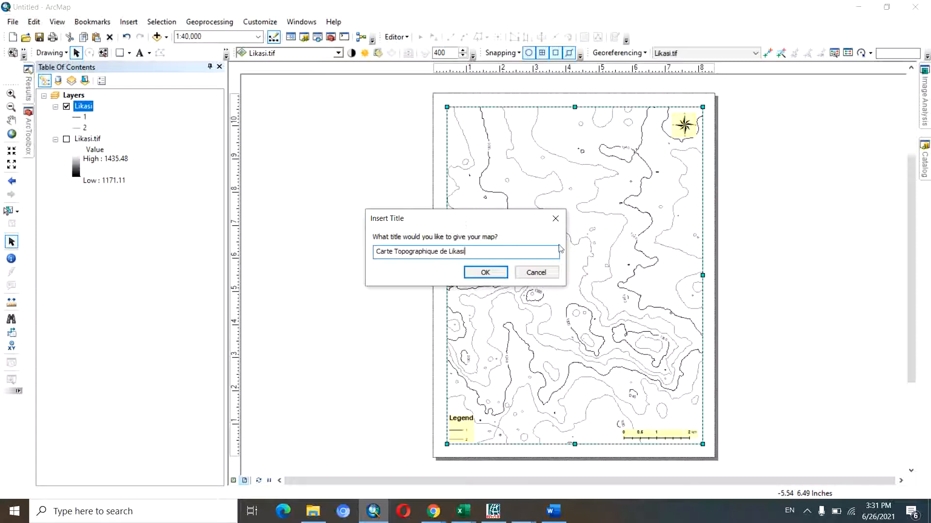
pyautogui.click(485, 272)
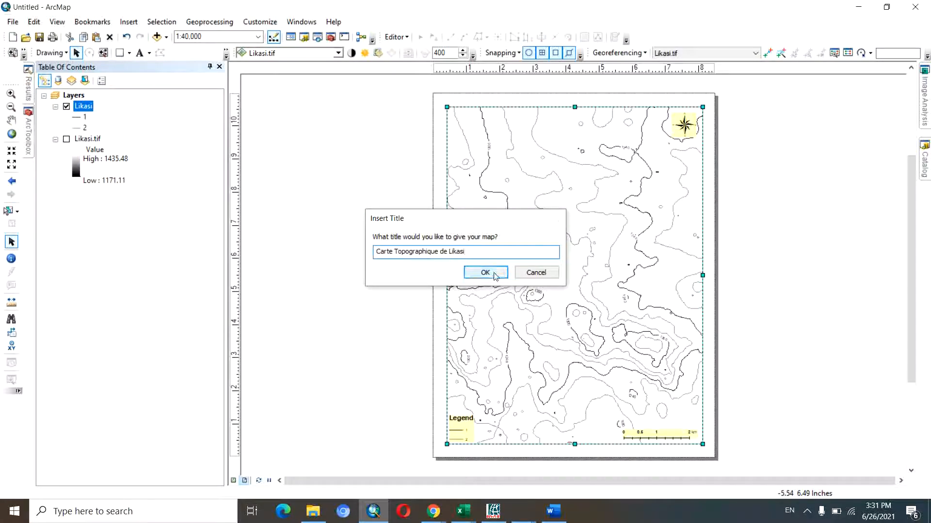
pyautogui.click(593, 162)
pyautogui.doubleClick(582, 128)
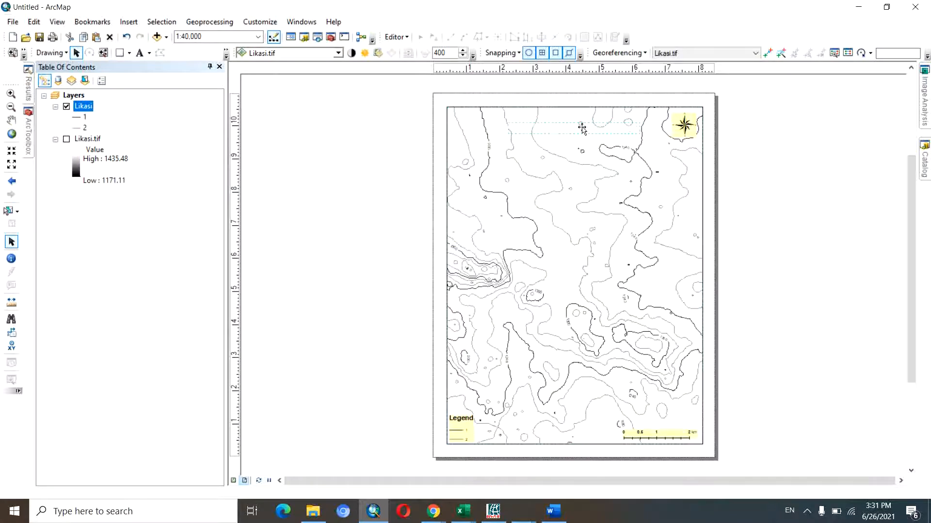
# Open the map title's text symbol for detailed editing
pyautogui.doubleClick(583, 121)
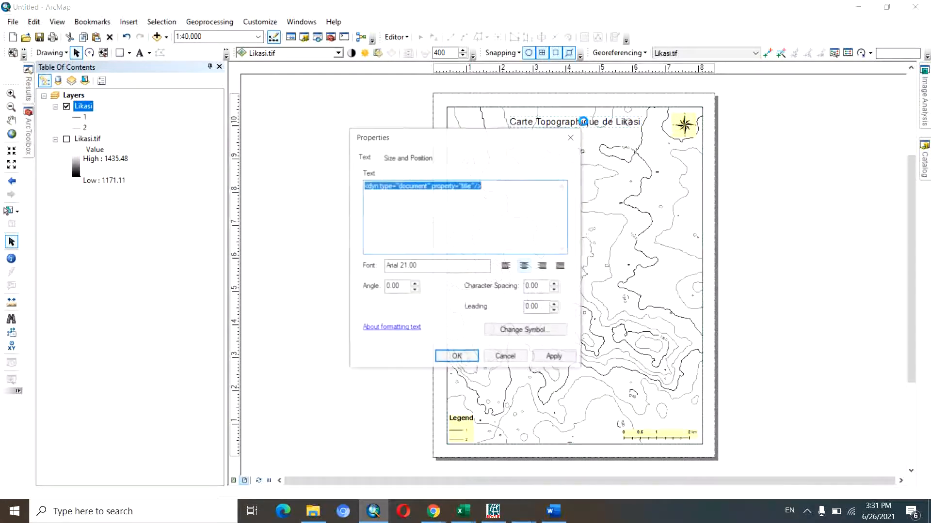
pyautogui.click(542, 334)
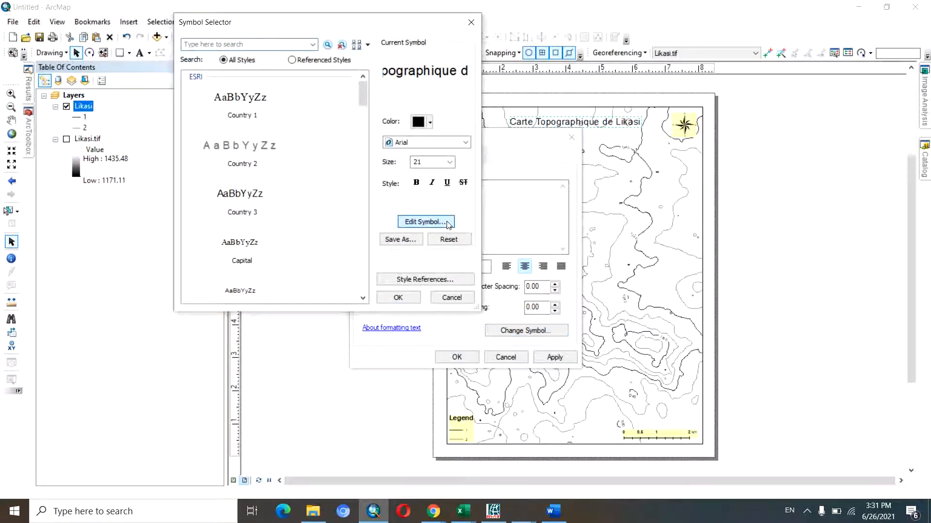
pyautogui.click(447, 222)
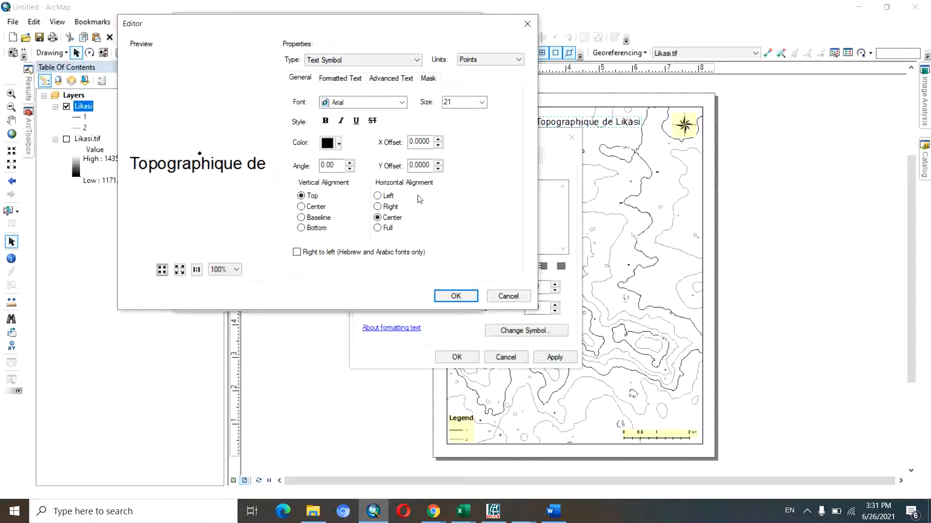
# Try the Full and Right horizontal alignments on the title text and return it to Center
pyautogui.click(379, 230)
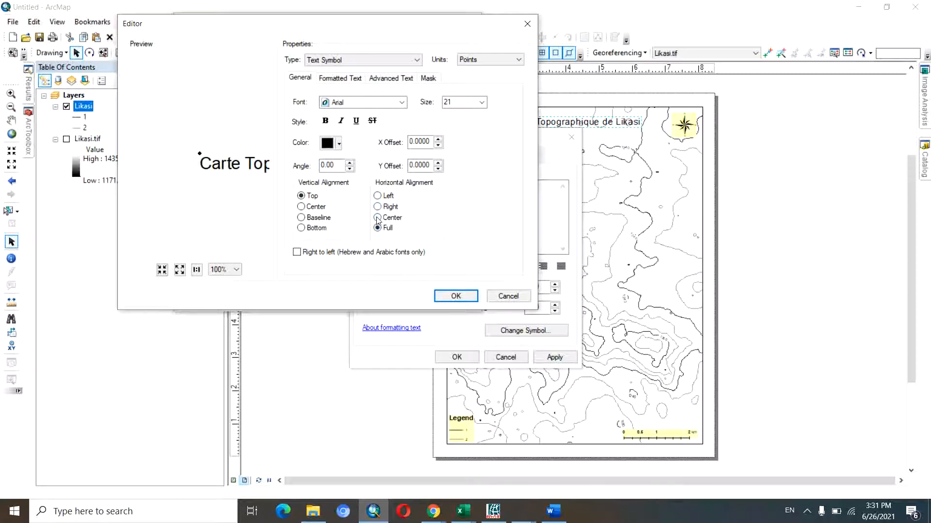
pyautogui.click(378, 218)
pyautogui.click(377, 207)
pyautogui.click(378, 218)
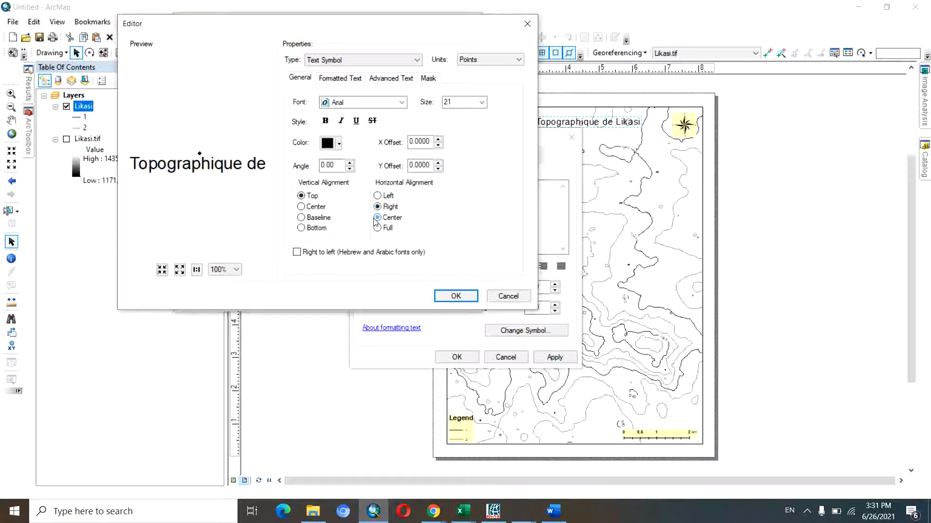
# Turn on a text background for the title, accepting the default Balloon Callout settings
pyautogui.click(410, 79)
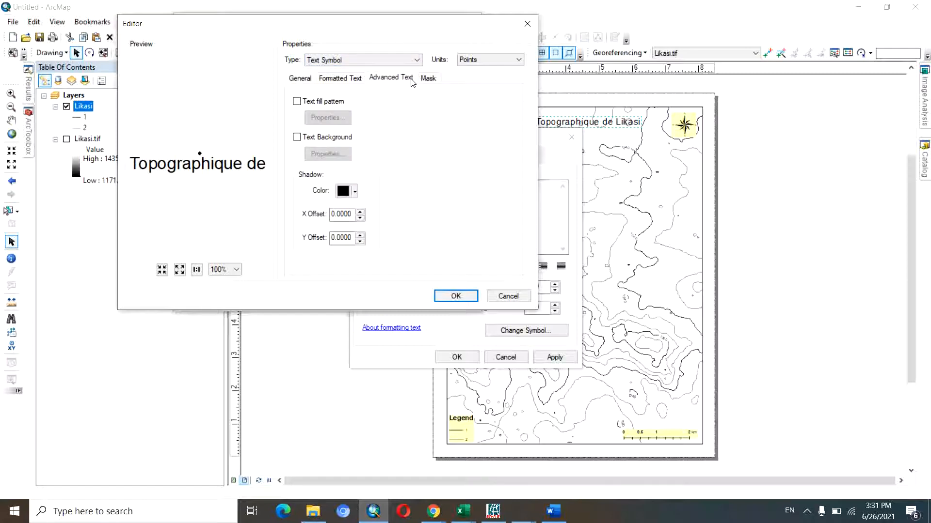
pyautogui.click(297, 136)
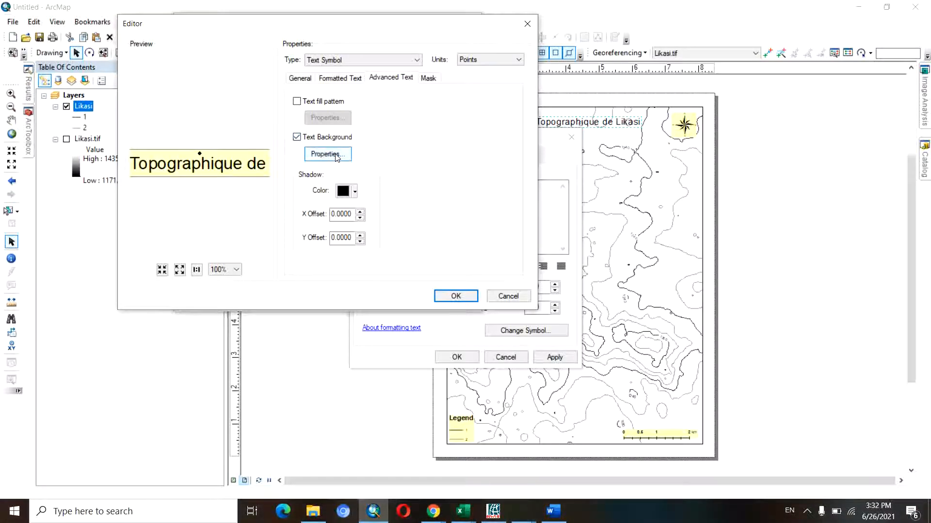
pyautogui.click(337, 155)
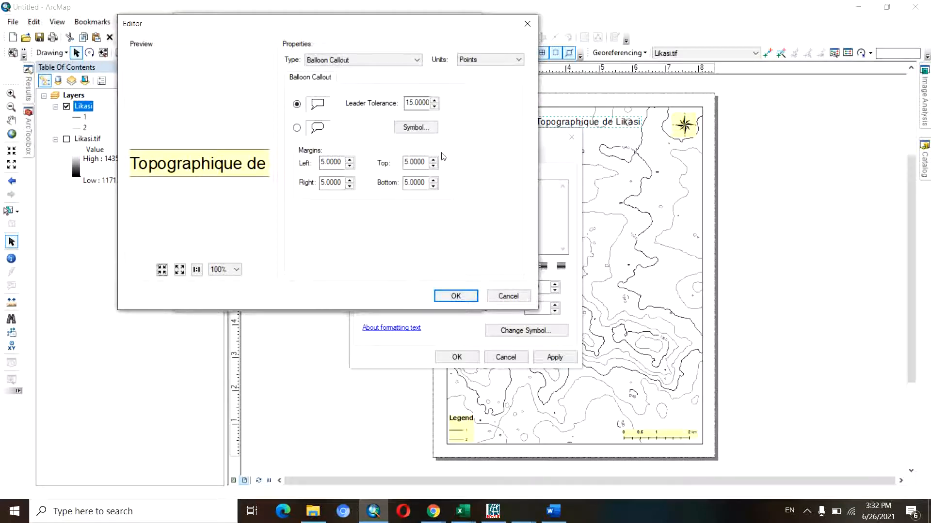
pyautogui.click(456, 296)
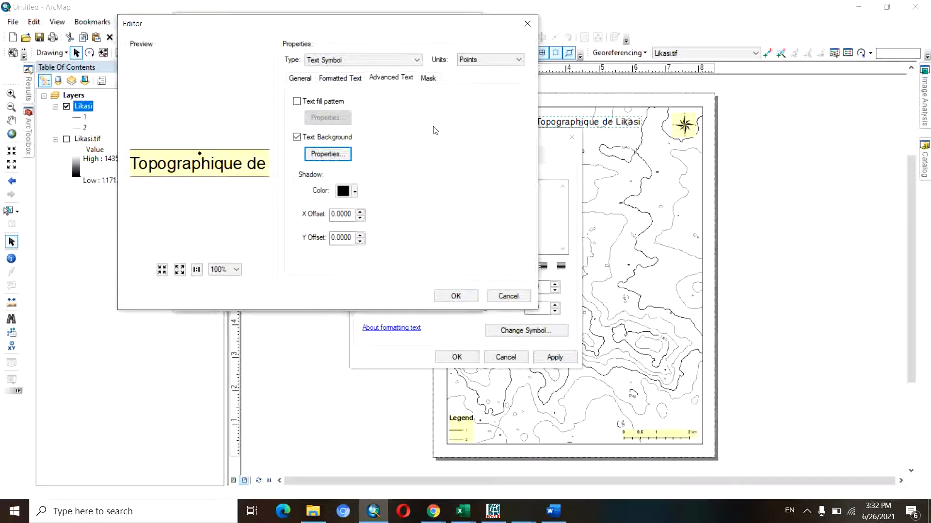
# Try a halo mask with a grey fill on the title text, and return the mask style to None
pyautogui.click(429, 79)
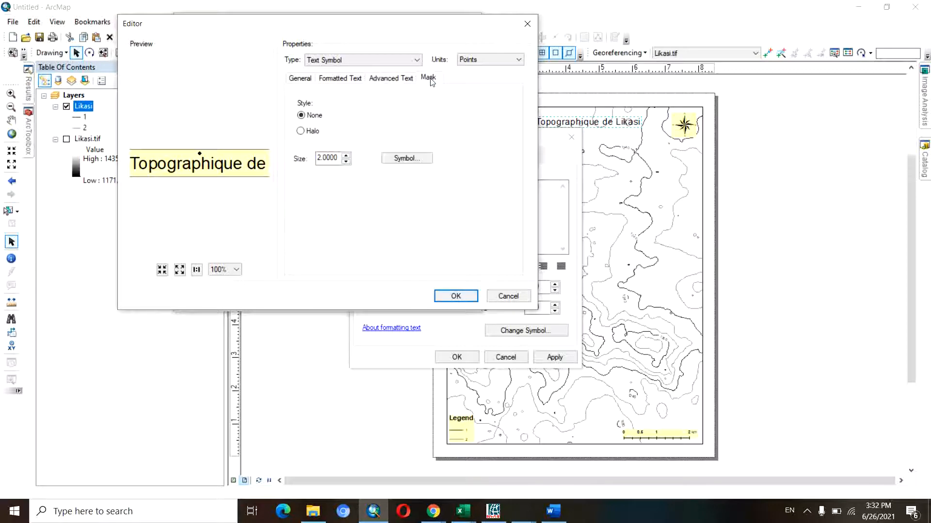
pyautogui.click(419, 160)
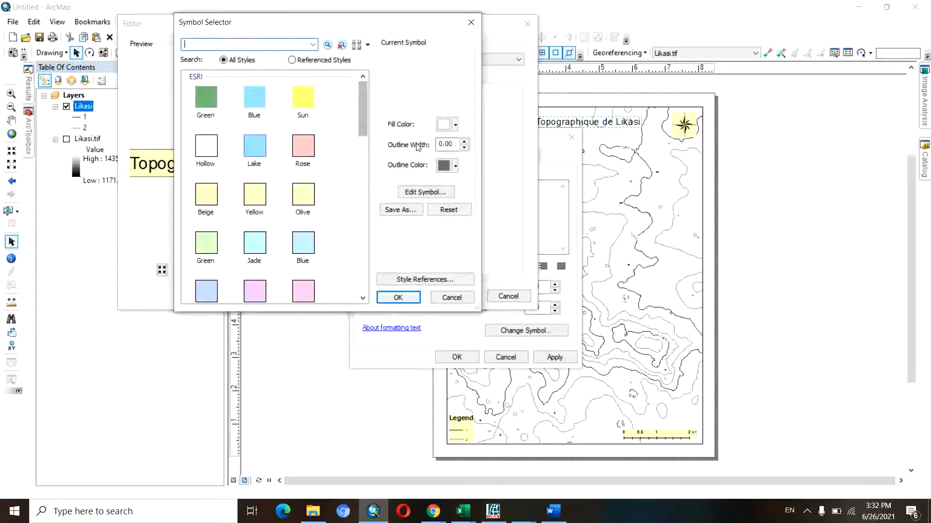
pyautogui.click(455, 126)
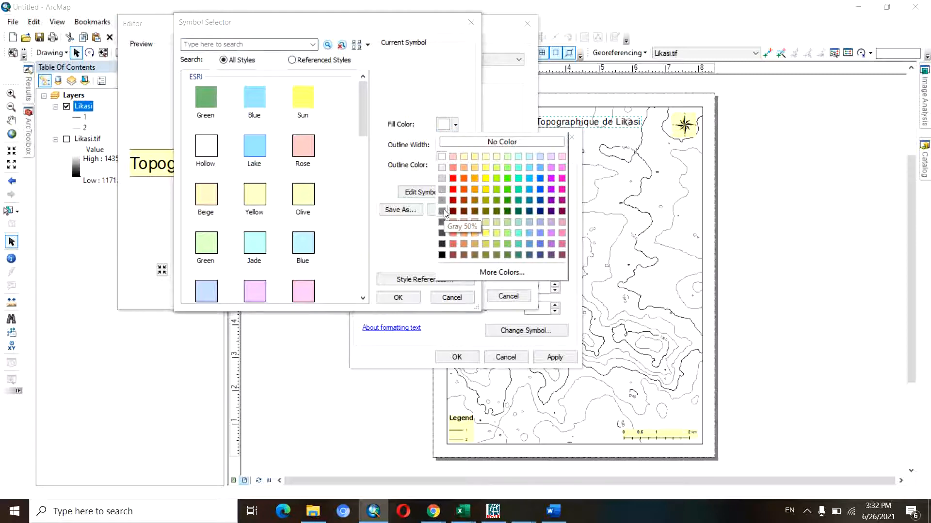
pyautogui.click(443, 190)
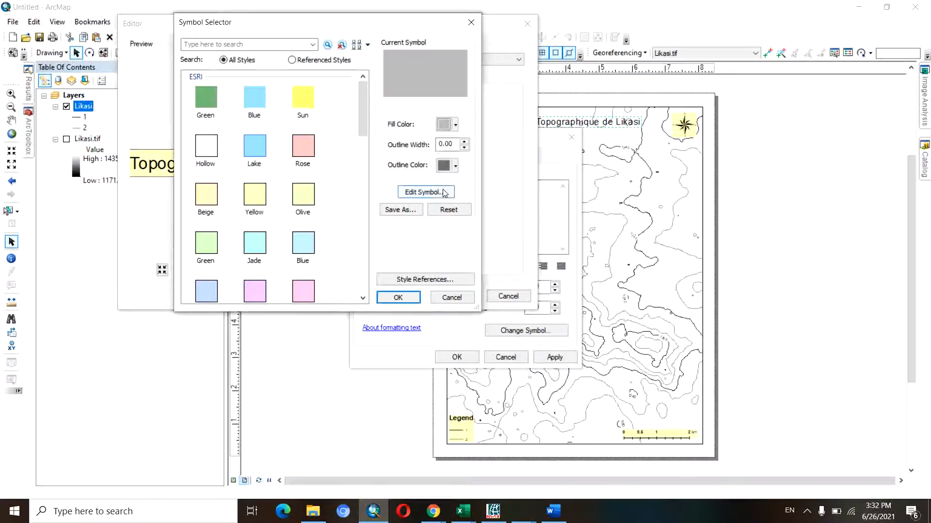
pyautogui.click(410, 298)
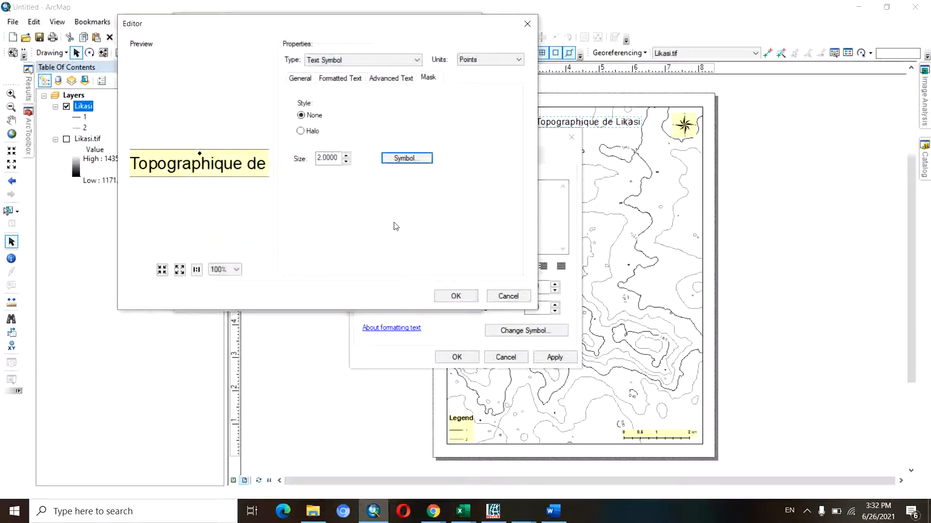
pyautogui.click(301, 131)
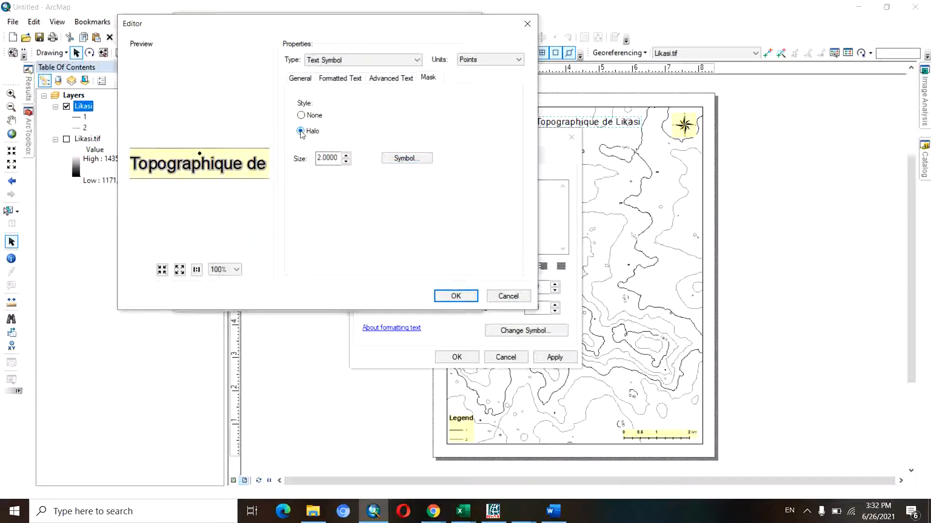
pyautogui.click(301, 115)
# Turn on the title's text fill pattern and give its balloon callout background a white fill
pyautogui.click(384, 78)
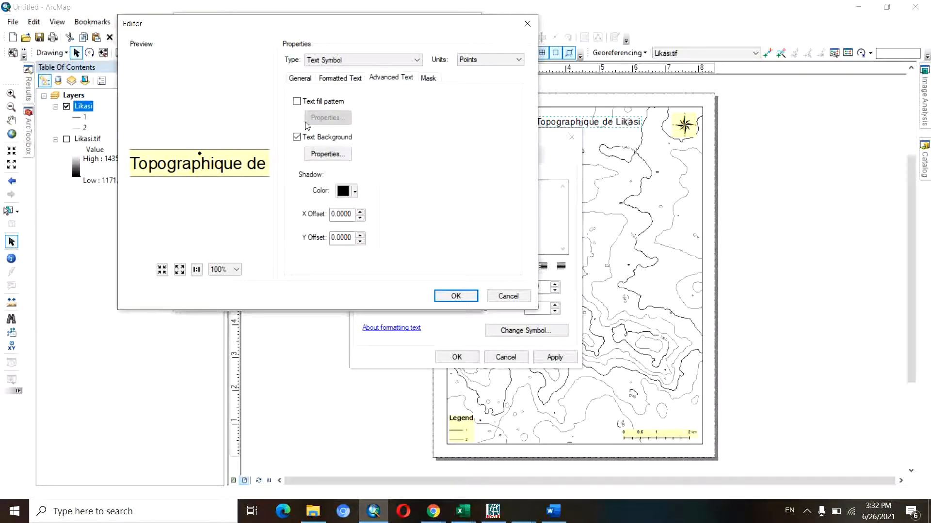
pyautogui.click(296, 102)
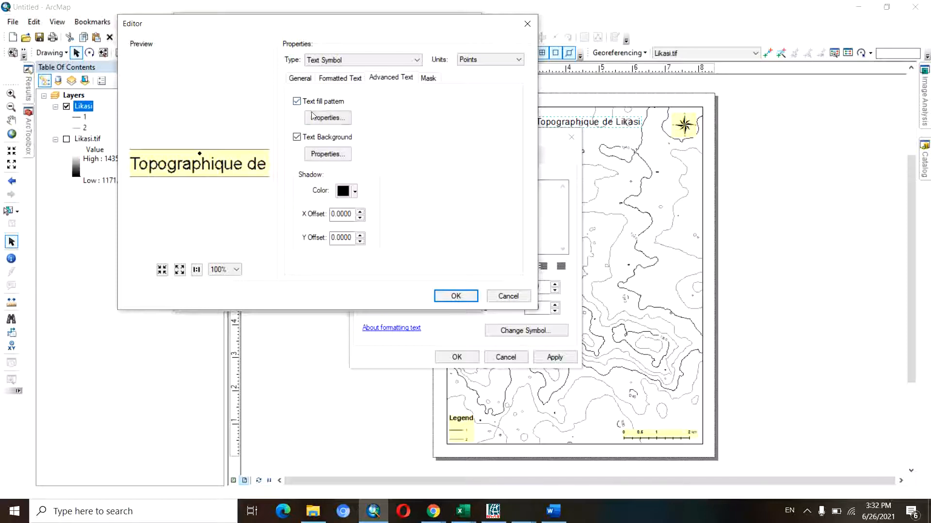
pyautogui.click(328, 155)
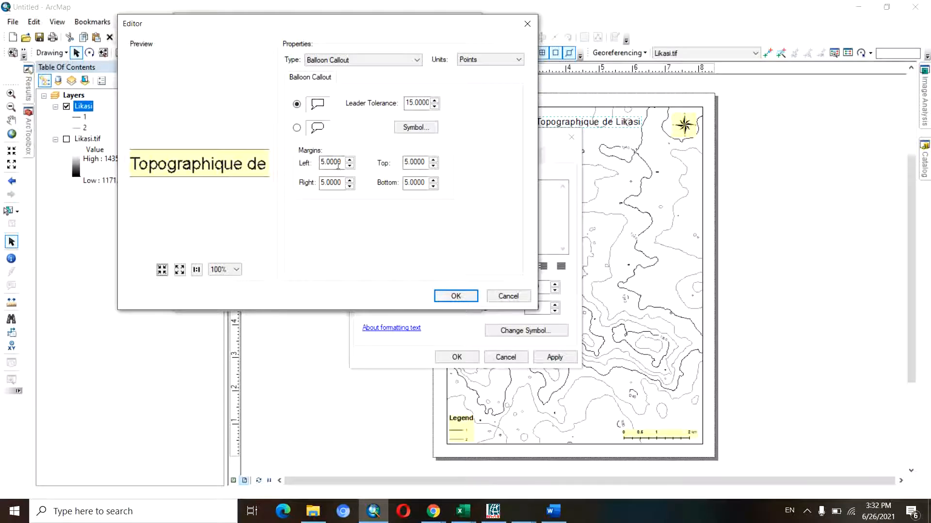
pyautogui.click(417, 129)
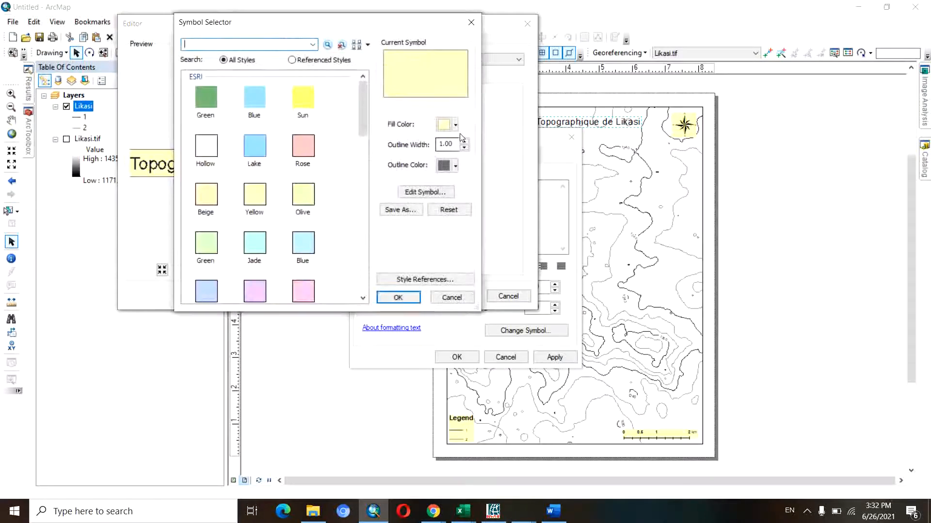
pyautogui.click(455, 125)
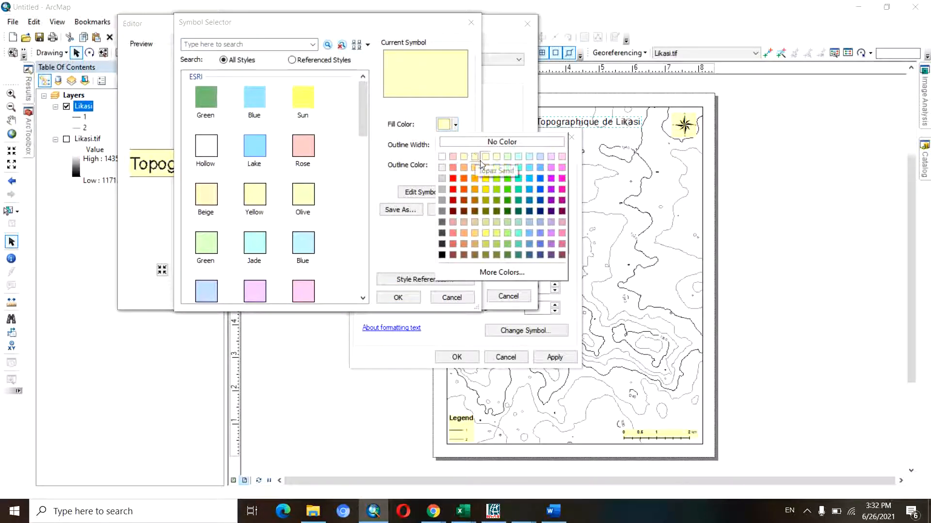
pyautogui.click(445, 160)
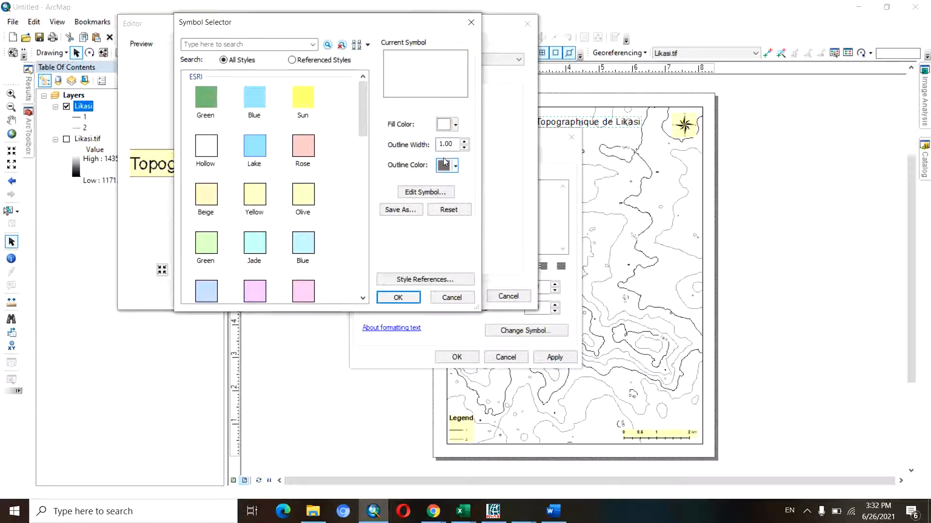
pyautogui.click(411, 301)
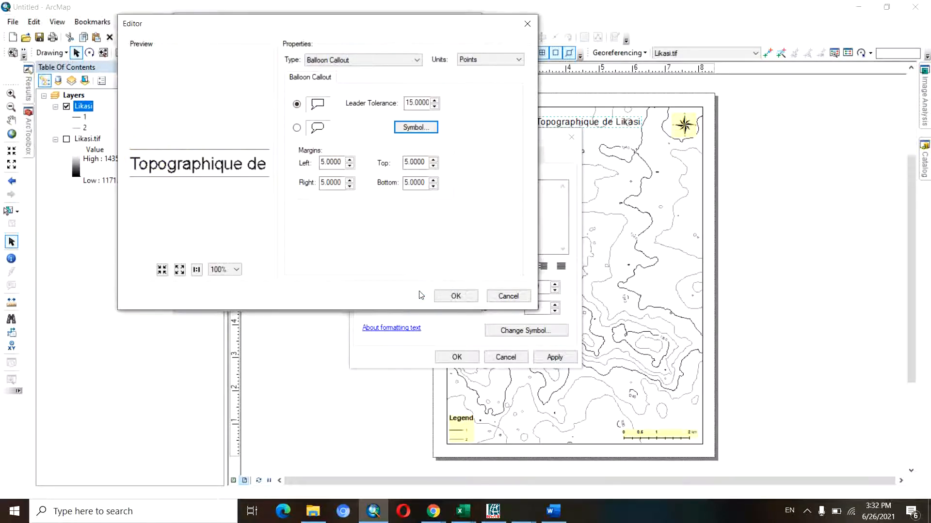
pyautogui.click(467, 297)
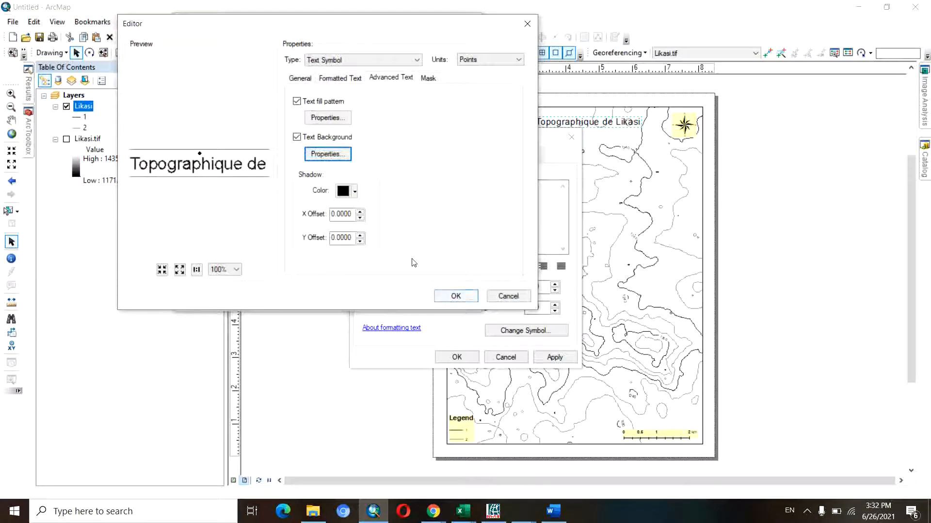
# Apply the edited text symbol to the map title and close its properties
pyautogui.click(469, 298)
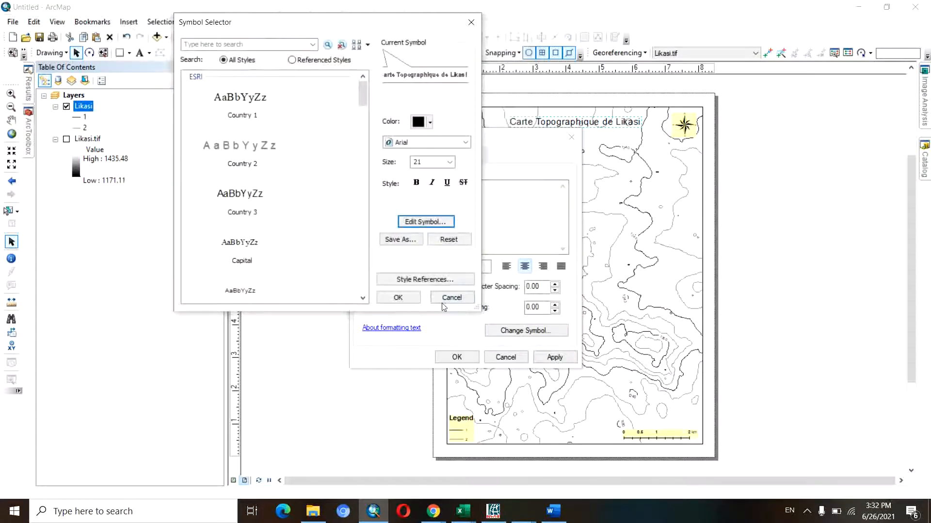
pyautogui.click(413, 298)
pyautogui.click(549, 357)
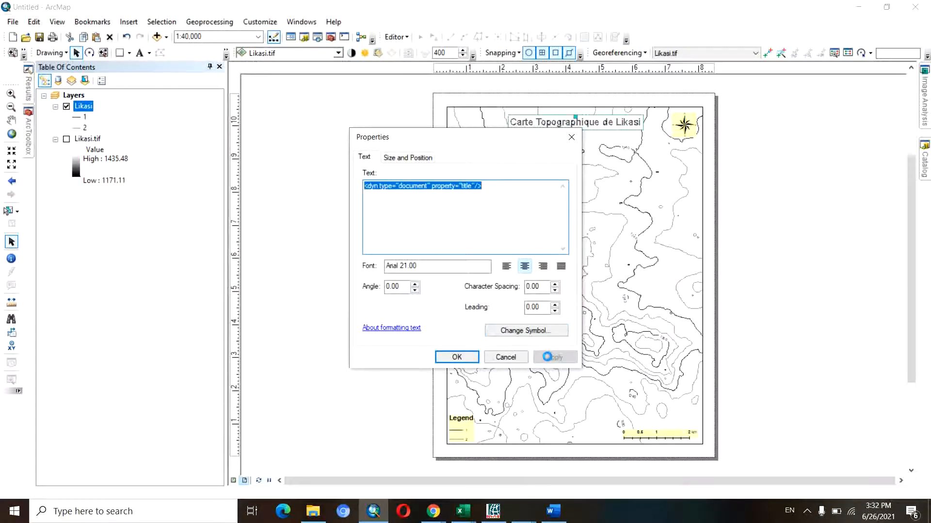
pyautogui.click(466, 357)
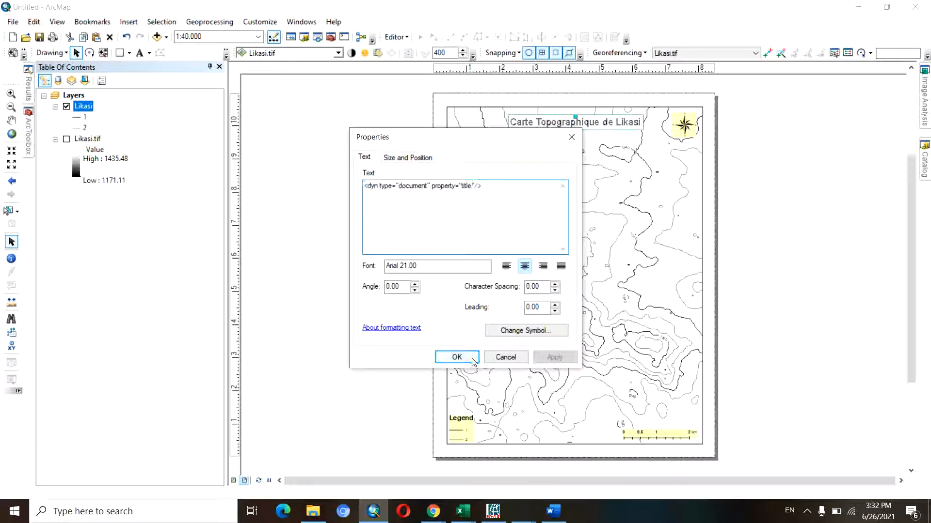
# Add a Measured Grid with grid and labels to the Layers data frame, keeping the default intervals and axis settings
pyautogui.click(559, 184)
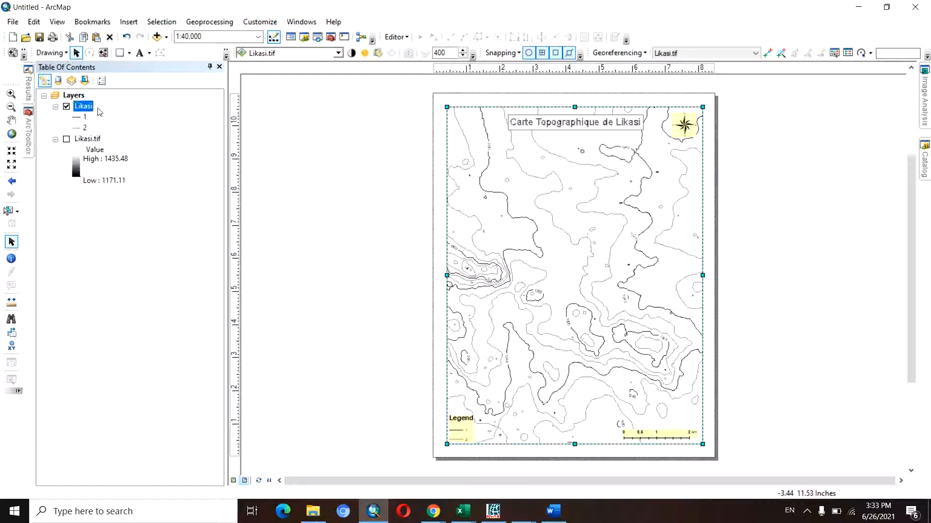
pyautogui.rightClick(79, 97)
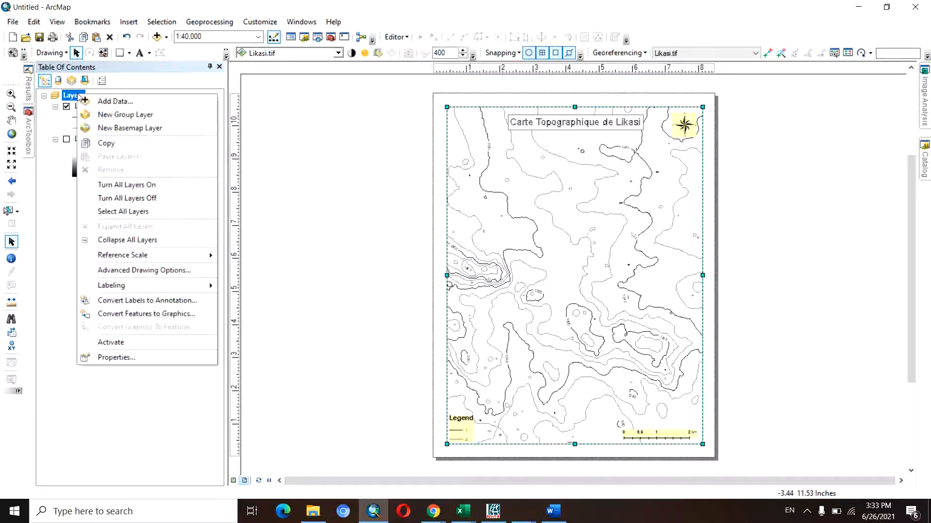
pyautogui.click(155, 358)
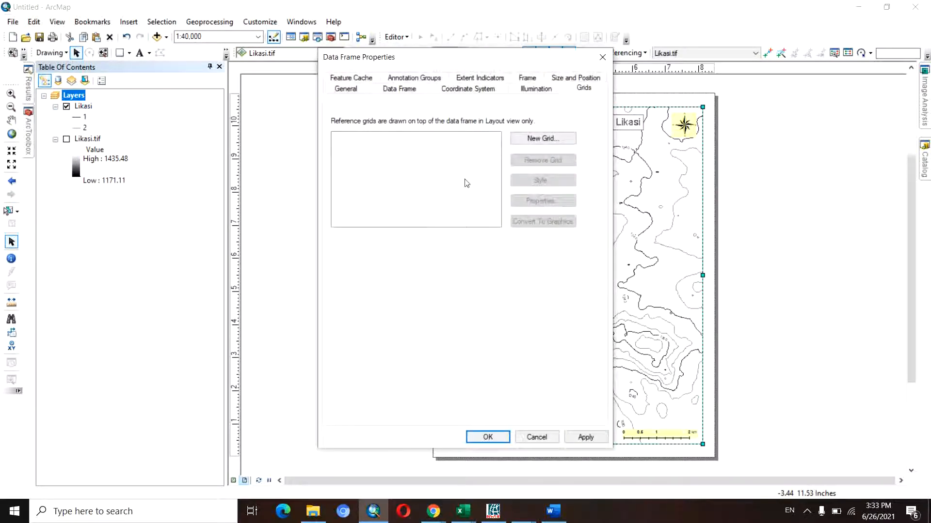
pyautogui.click(542, 138)
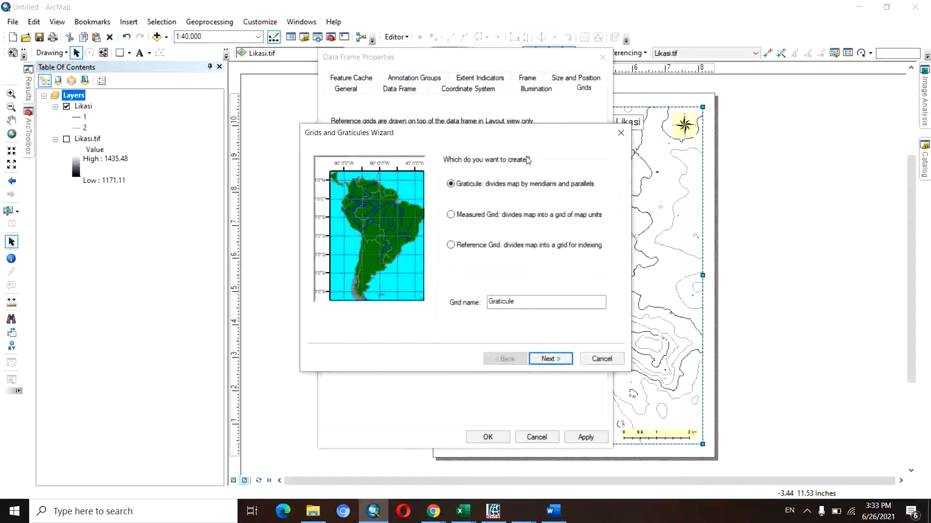
pyautogui.click(451, 216)
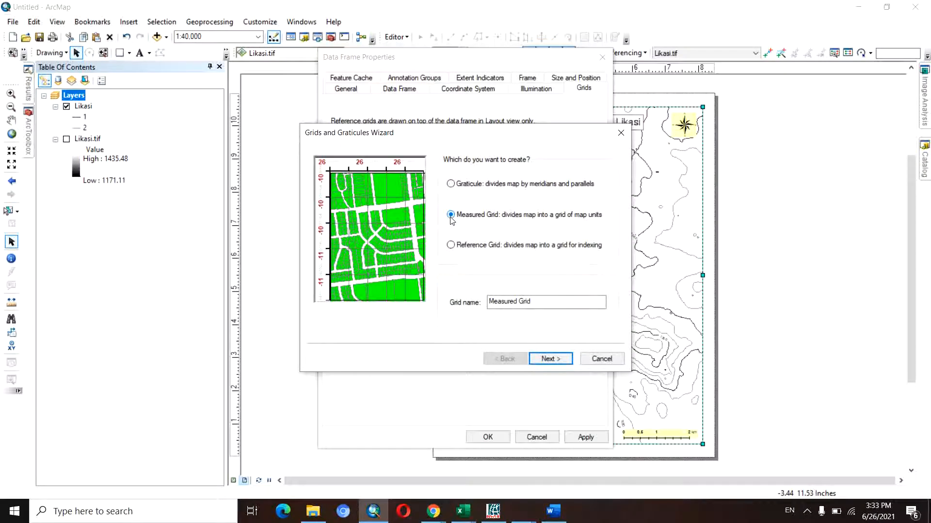
pyautogui.click(548, 359)
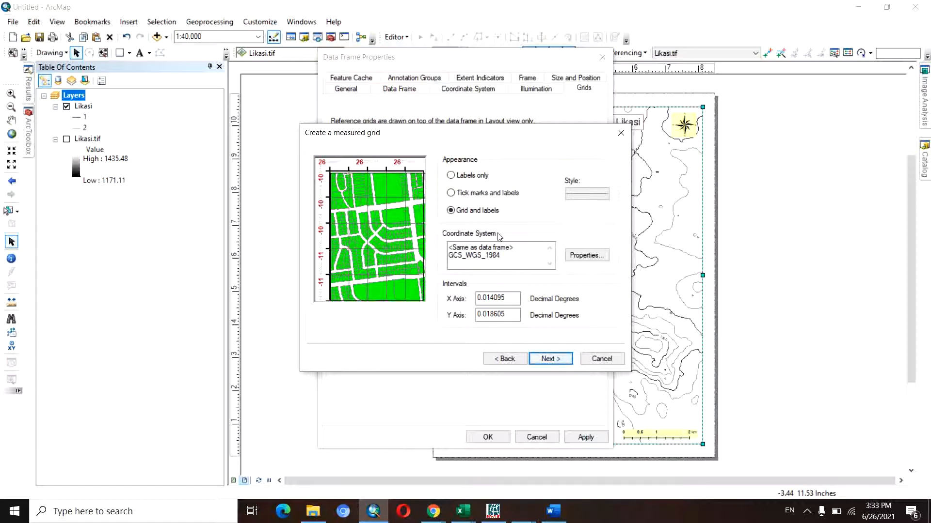
pyautogui.click(450, 194)
pyautogui.click(450, 210)
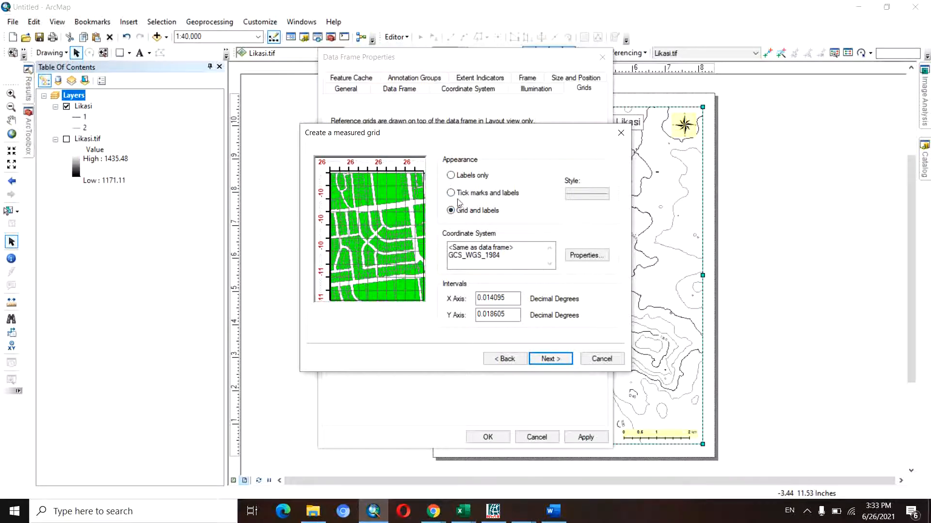
pyautogui.click(554, 358)
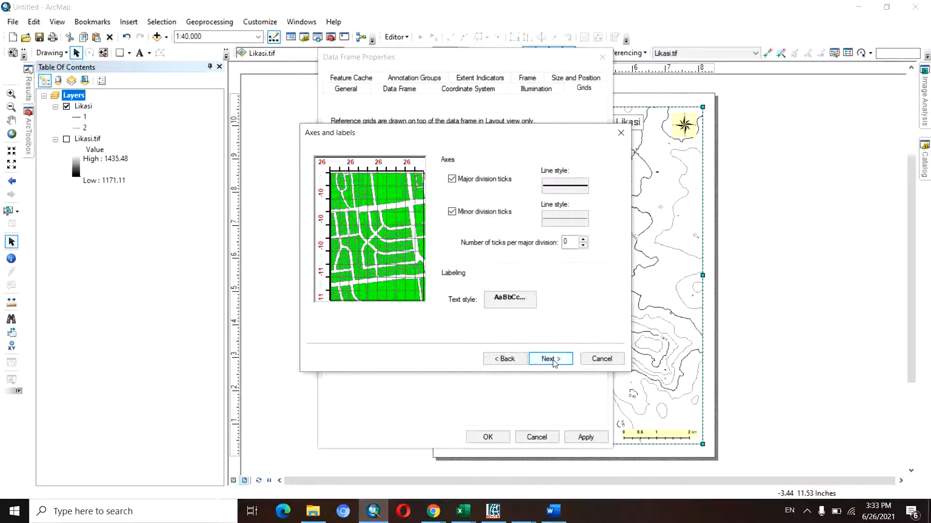
pyautogui.click(550, 358)
pyautogui.click(553, 361)
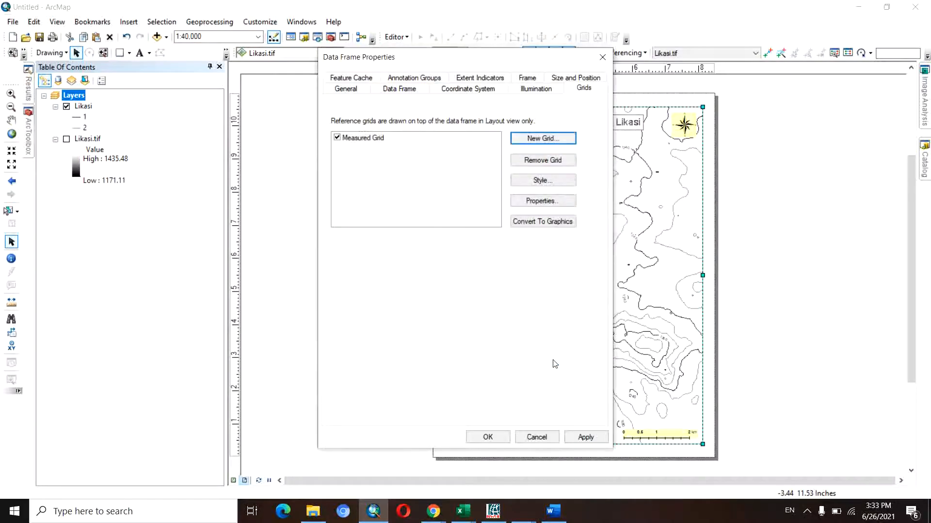
# Choose the Graticule style for the grid and set its grid line colour to black
pyautogui.click(543, 181)
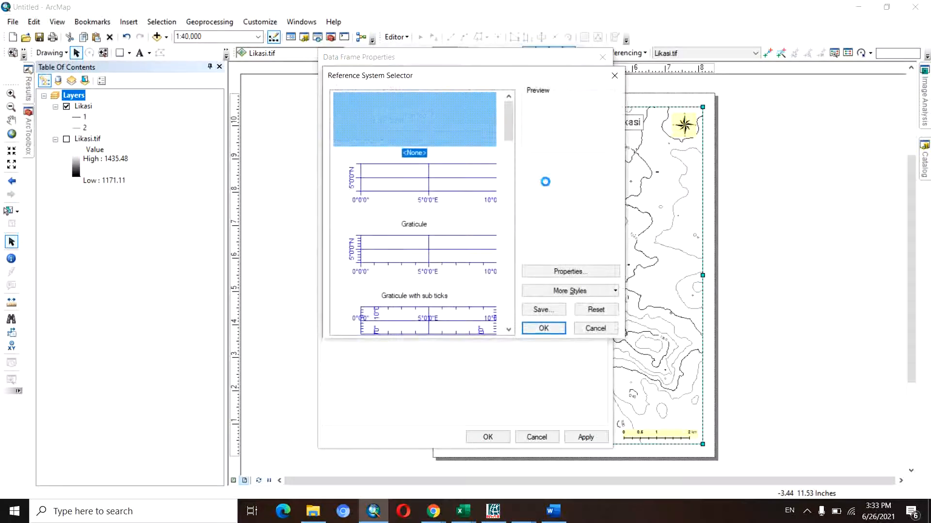
pyautogui.click(436, 196)
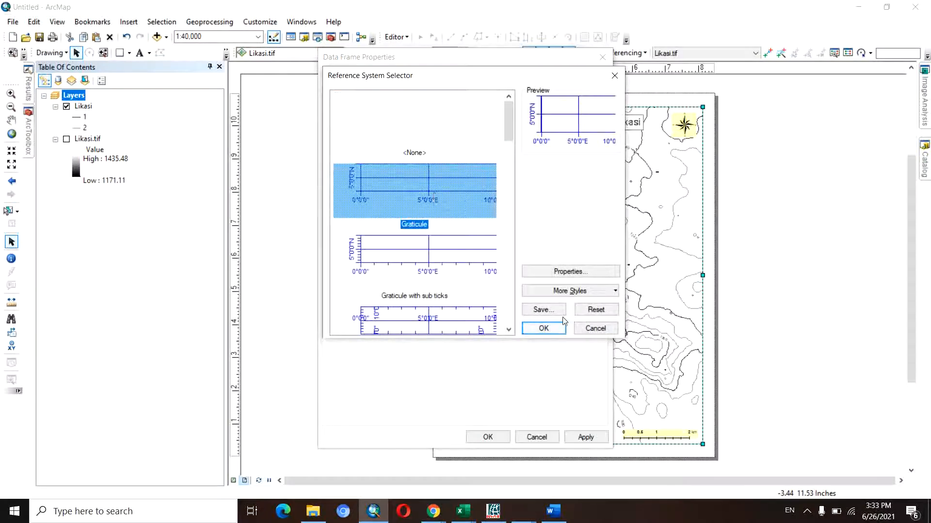
pyautogui.click(570, 272)
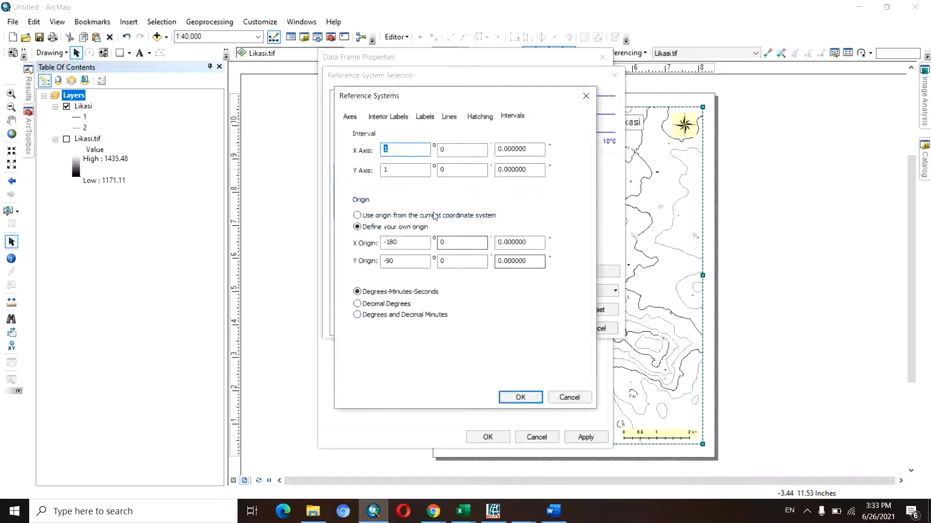
pyautogui.click(449, 118)
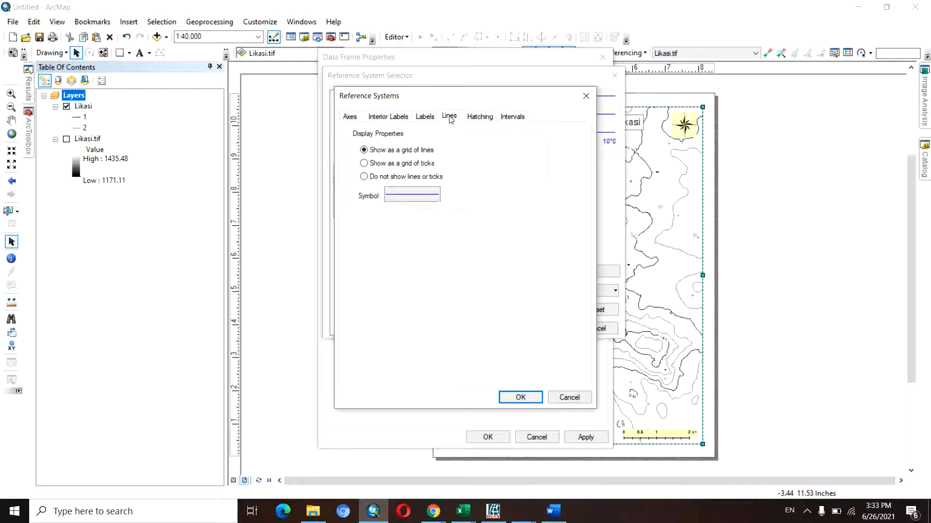
pyautogui.click(410, 199)
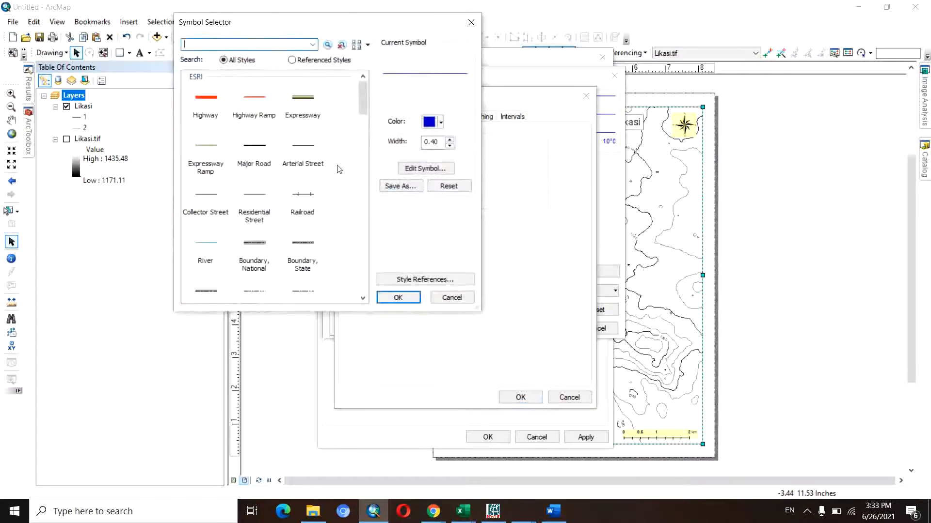
pyautogui.click(431, 123)
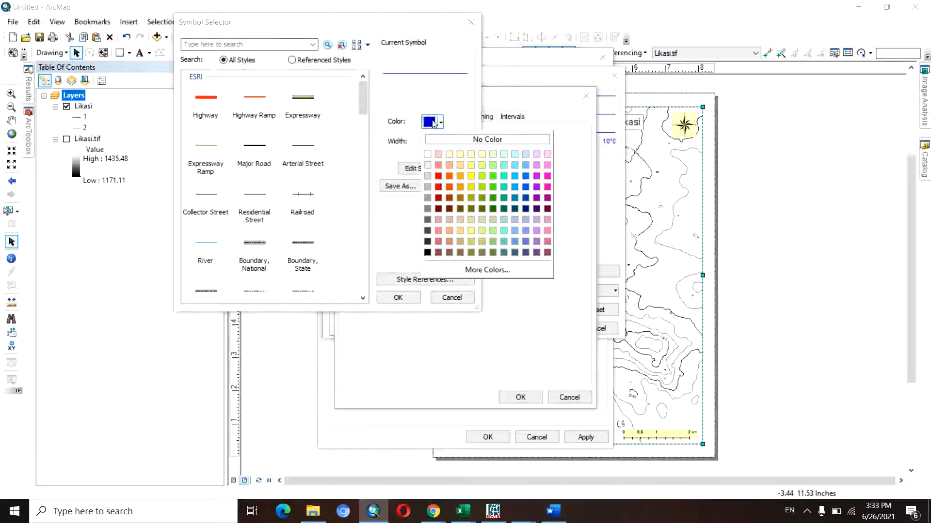
pyautogui.click(427, 253)
pyautogui.click(400, 297)
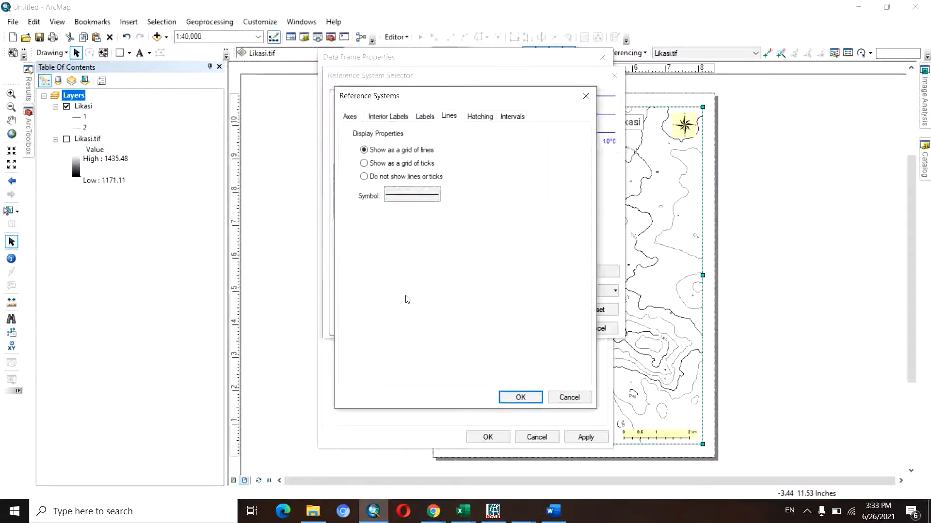
# Set the graticule labels' colour to black and their label offset to 2 pts
pyautogui.click(425, 117)
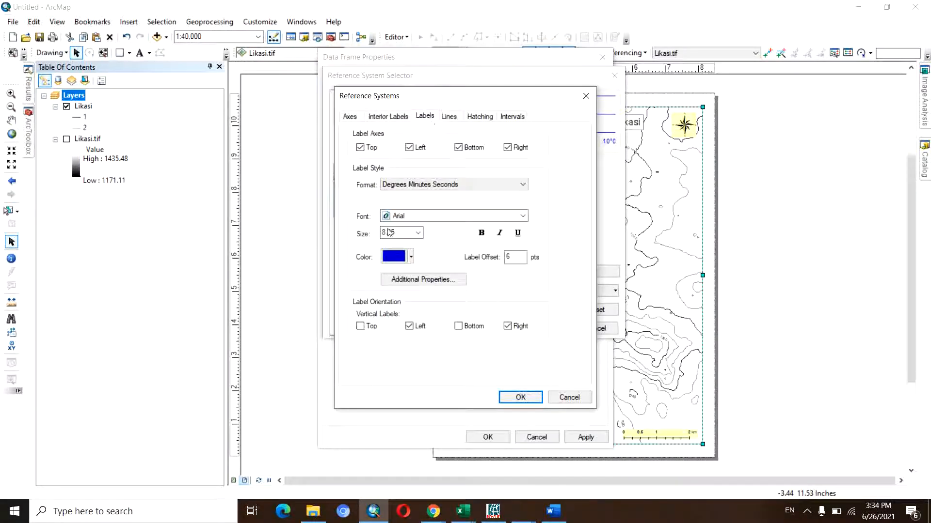
pyautogui.click(411, 258)
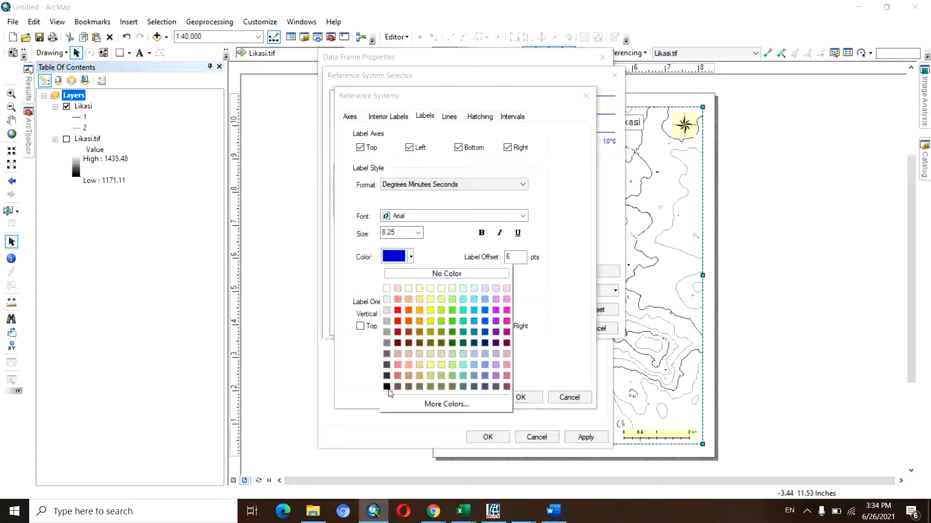
pyautogui.click(390, 391)
pyautogui.doubleClick(509, 257)
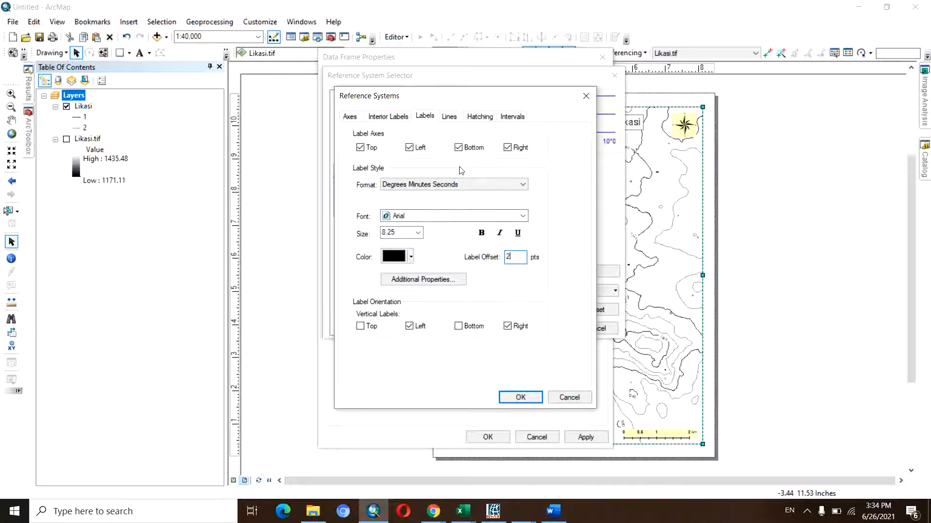
# Try abbreviating the graticule labels with fractional values, and turn the option back off
pyautogui.click(439, 279)
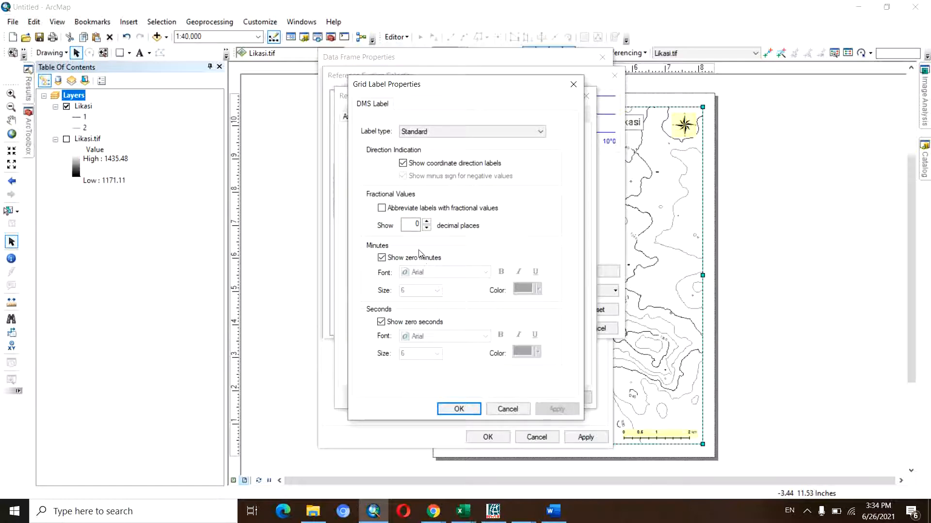
pyautogui.click(383, 208)
pyautogui.click(383, 208)
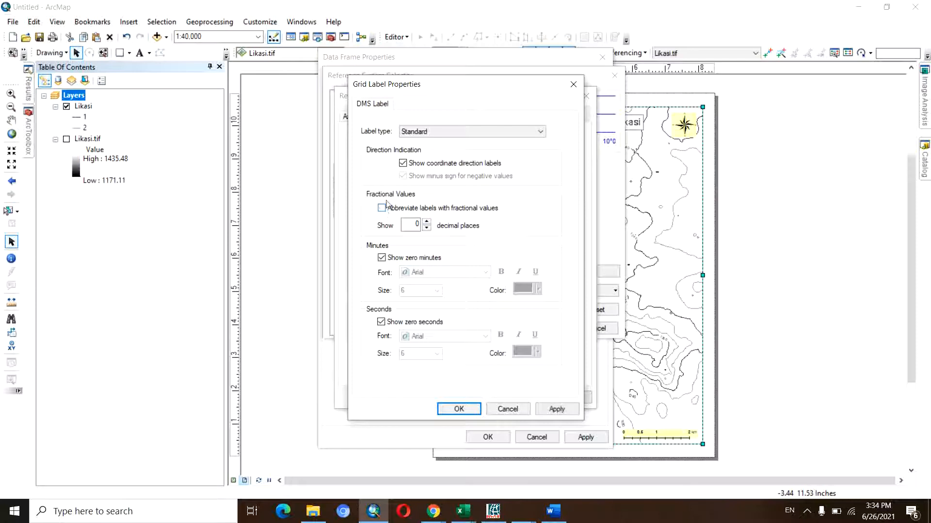
pyautogui.click(458, 409)
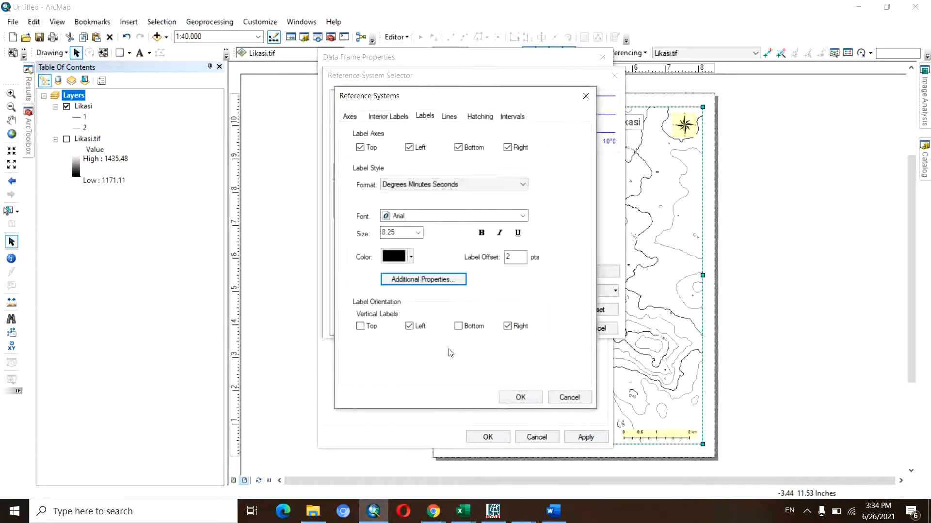
# Set the graticule's major division tick colour to black and the major tick size to 2.00 pts
pyautogui.click(386, 120)
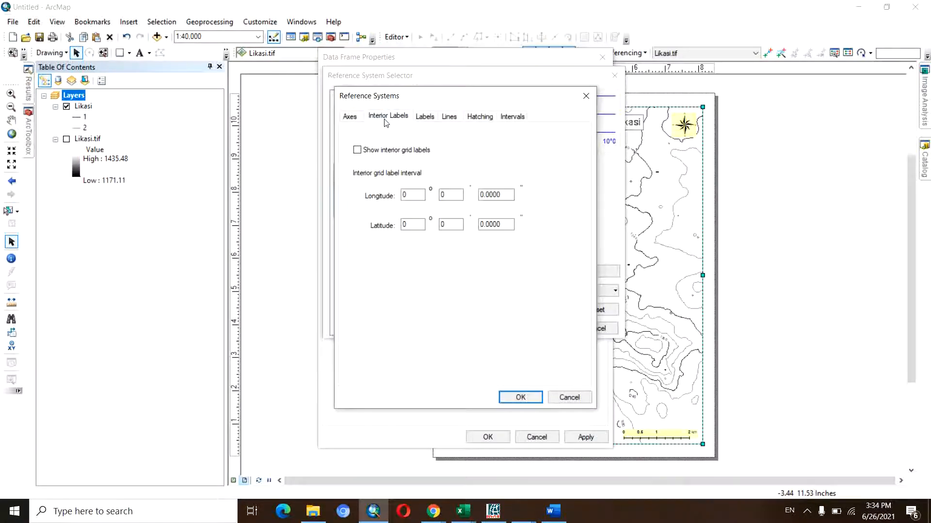
pyautogui.click(350, 117)
pyautogui.click(417, 165)
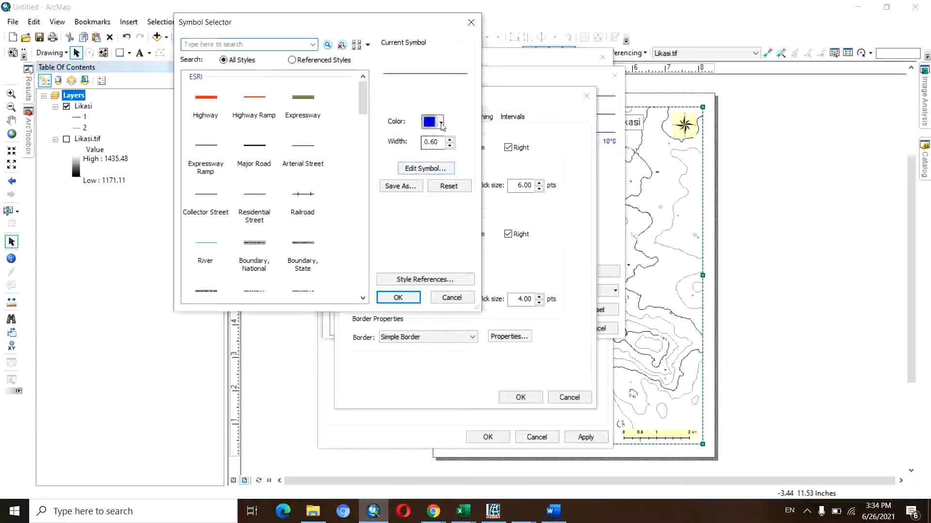
pyautogui.click(433, 122)
pyautogui.click(427, 252)
pyautogui.click(397, 298)
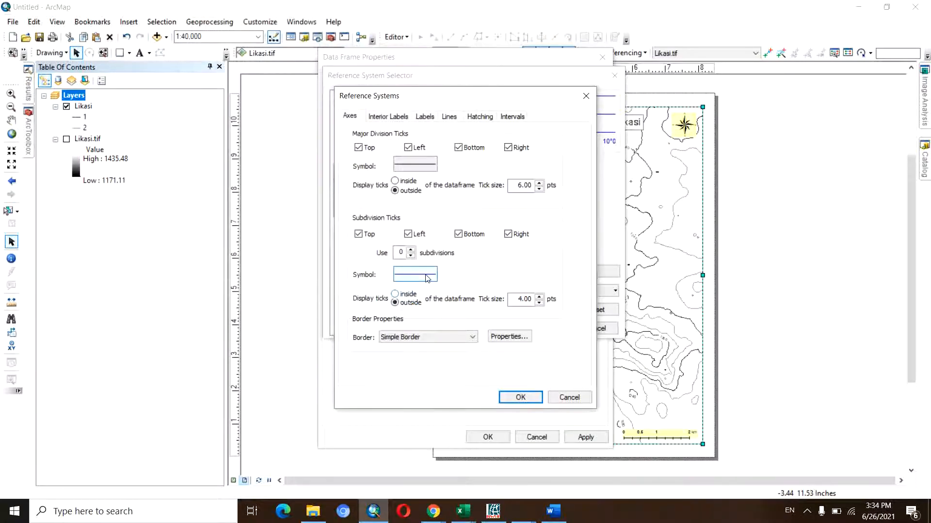
pyautogui.doubleClick(520, 184)
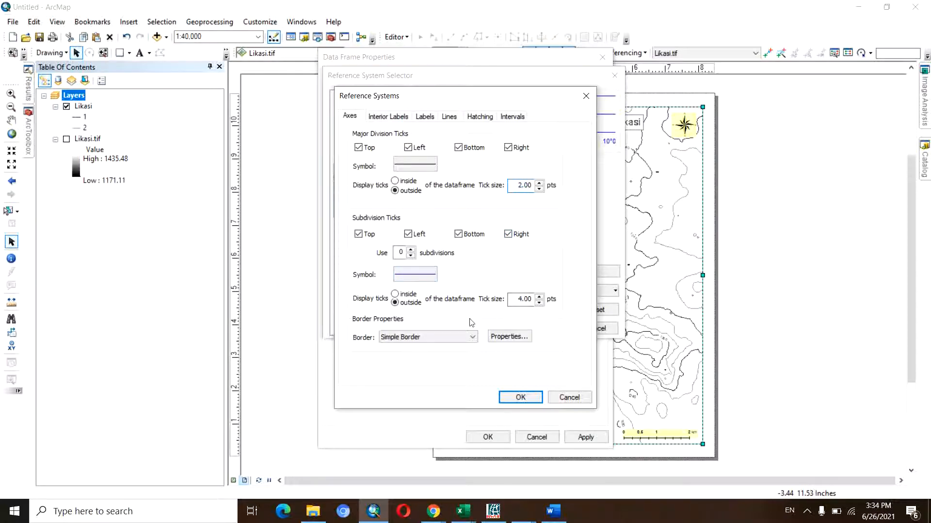
# Set the colour of the graticule's subdivision tick symbol to black
pyautogui.click(425, 275)
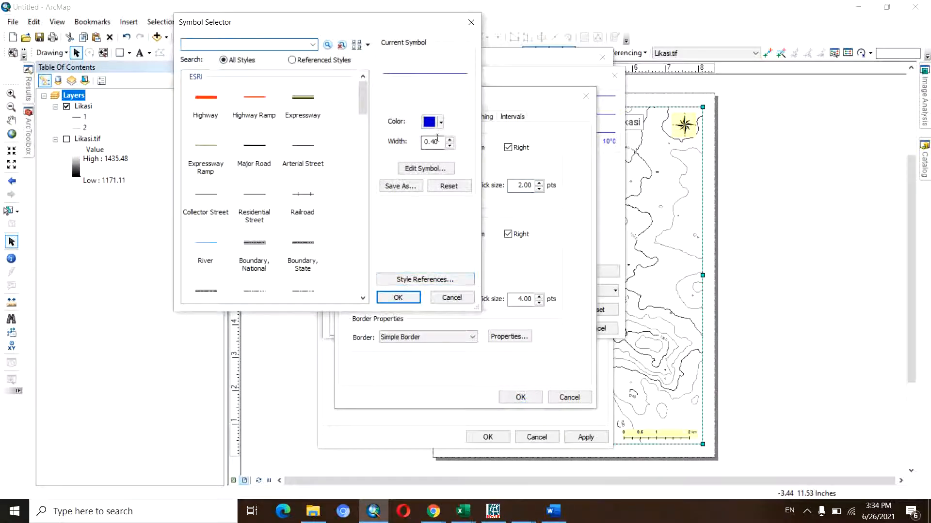
pyautogui.click(431, 122)
pyautogui.click(427, 251)
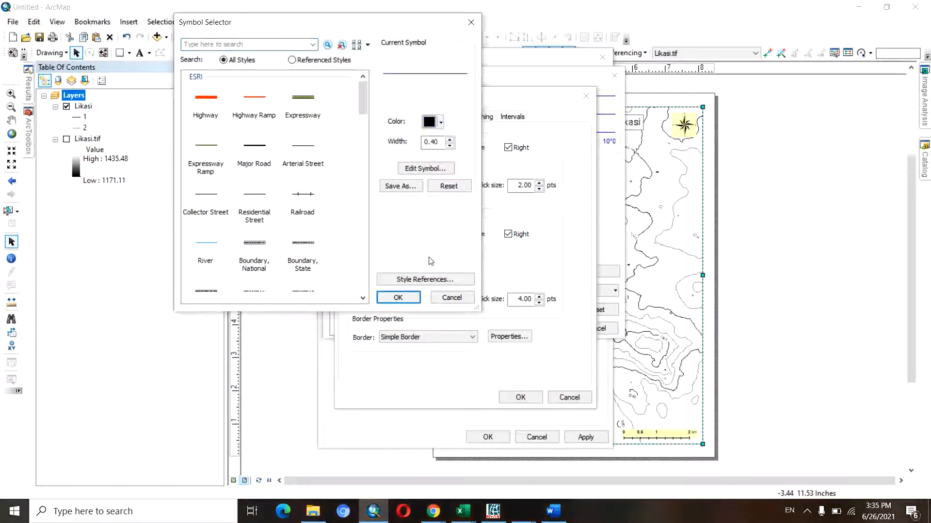
pyautogui.click(398, 297)
# Set the graticule's simple border colour to black and apply the grid style to the data frame
pyautogui.click(504, 338)
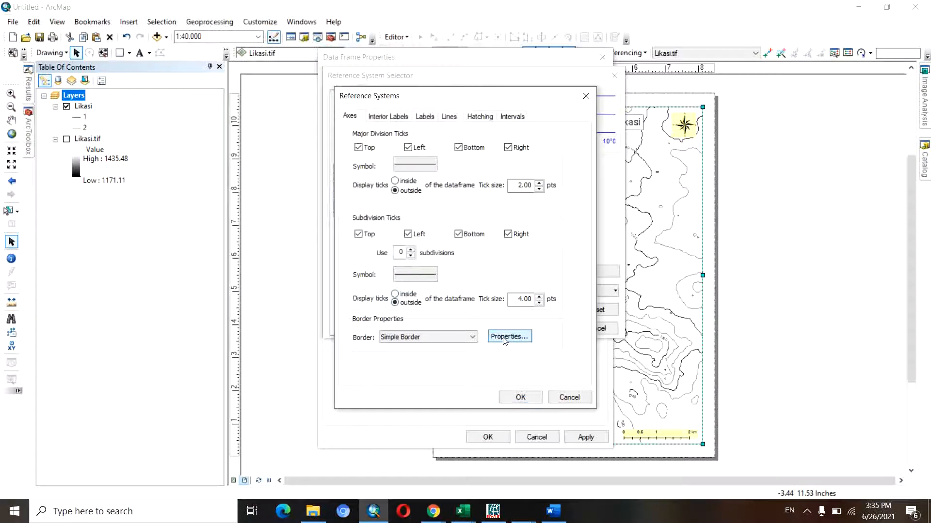
pyautogui.click(441, 123)
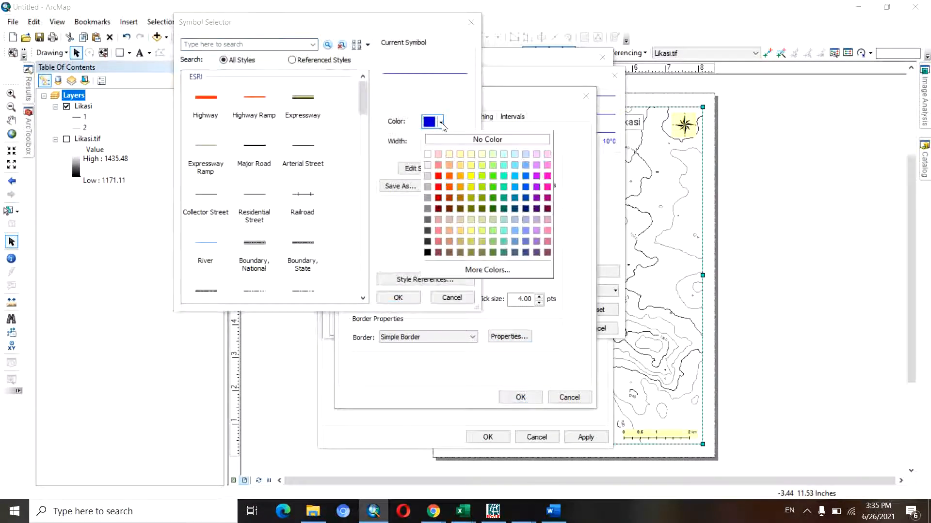
pyautogui.click(428, 256)
pyautogui.click(397, 297)
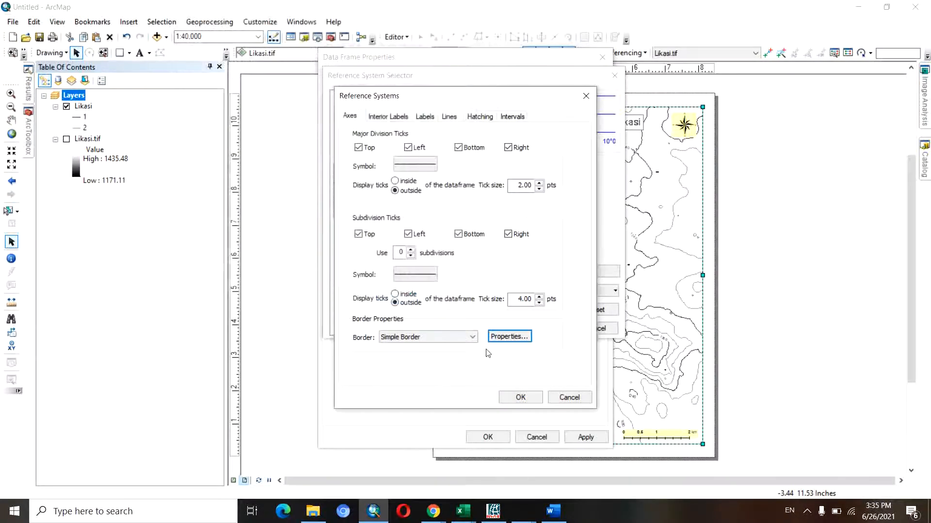
pyautogui.click(519, 397)
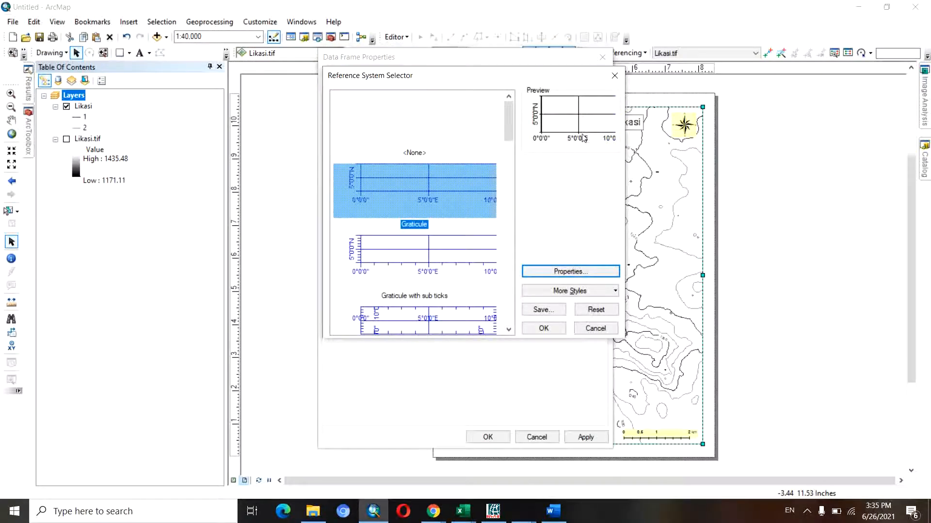
pyautogui.click(552, 329)
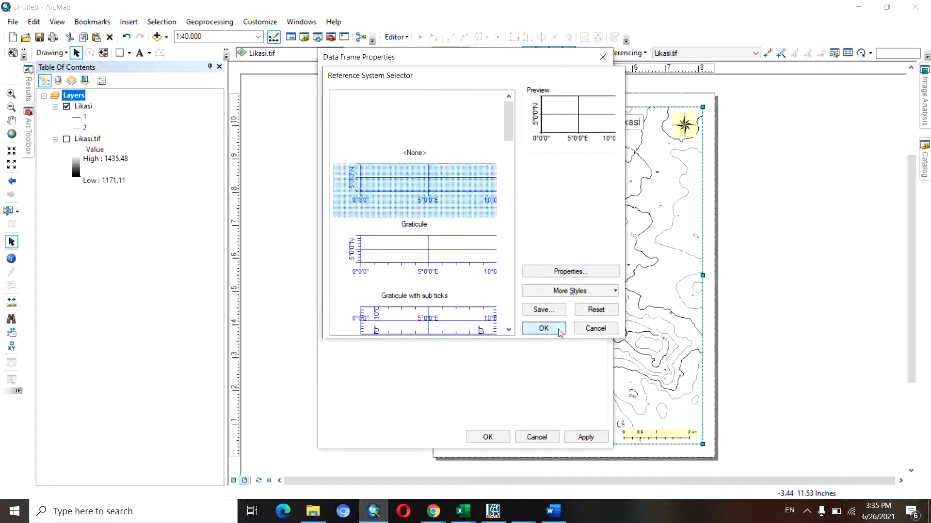
pyautogui.click(586, 437)
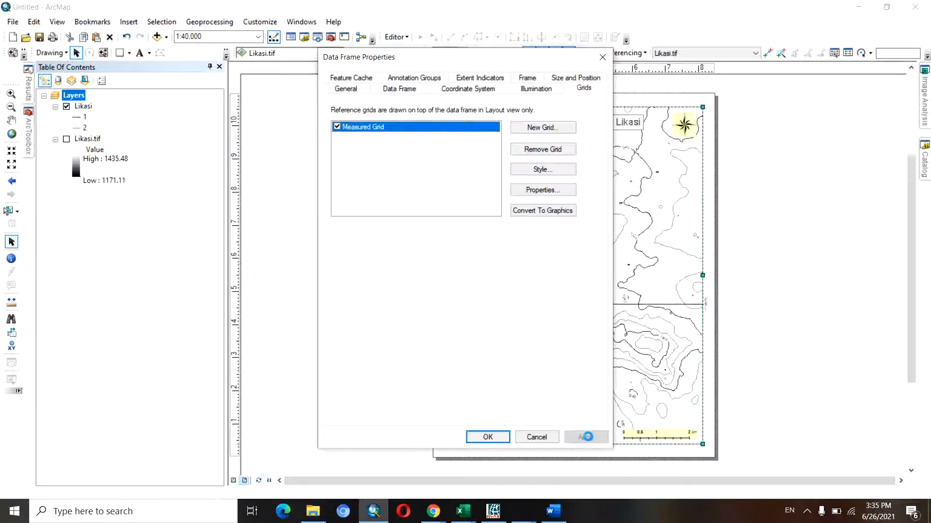
pyautogui.moveTo(565, 62); pyautogui.dragTo(345, 60)
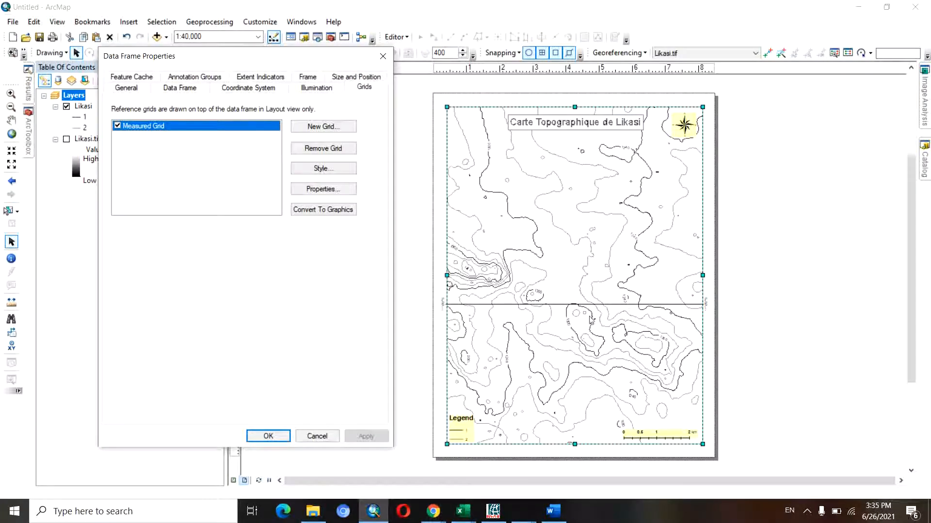
# Set the graticule interval to 0 degrees 5 minutes on both the X and Y axes and apply it
pyautogui.click(333, 169)
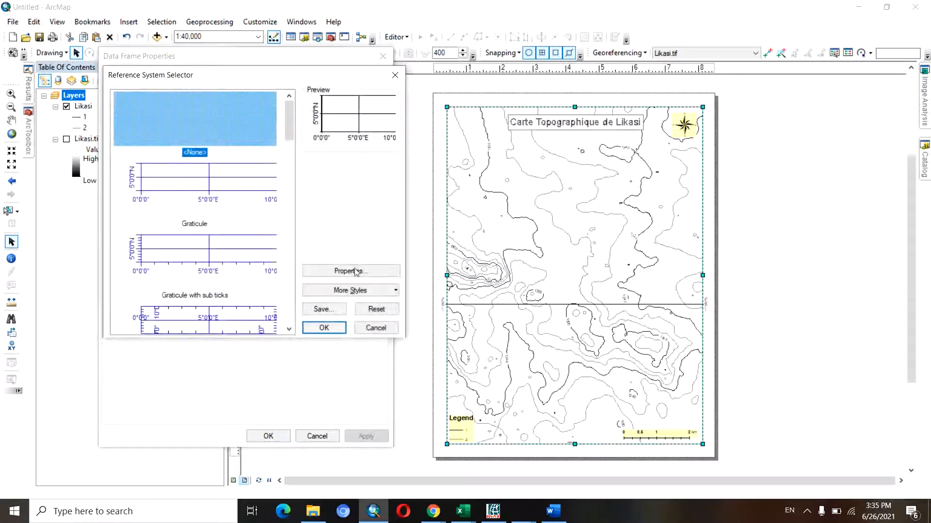
pyautogui.click(355, 272)
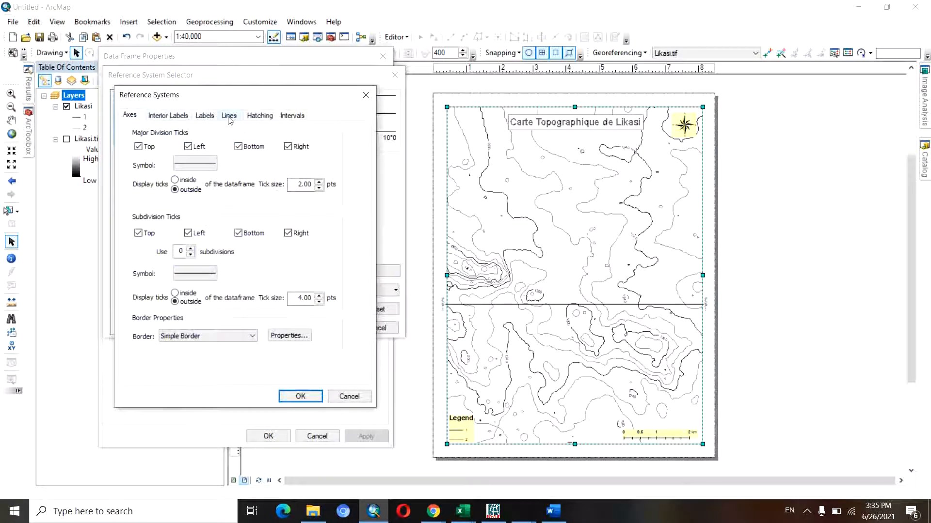
pyautogui.click(229, 118)
pyautogui.click(292, 116)
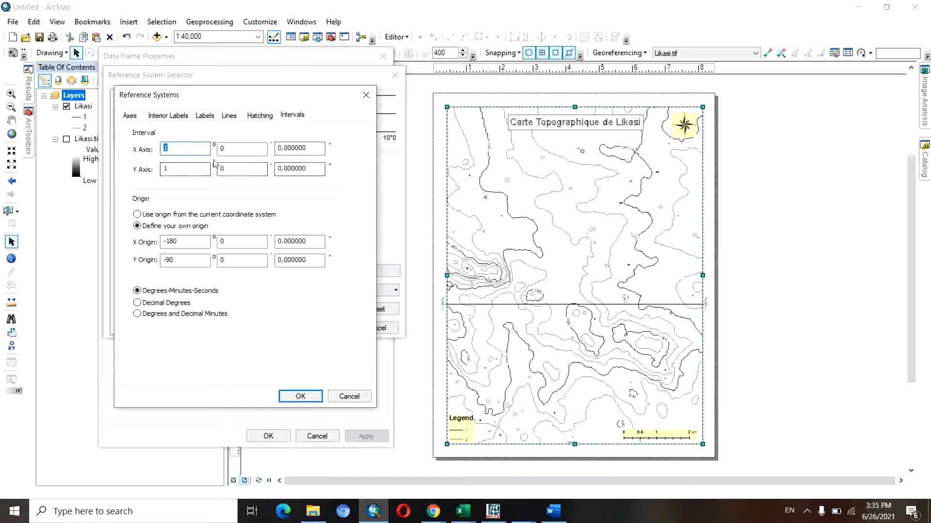
pyautogui.write('0')
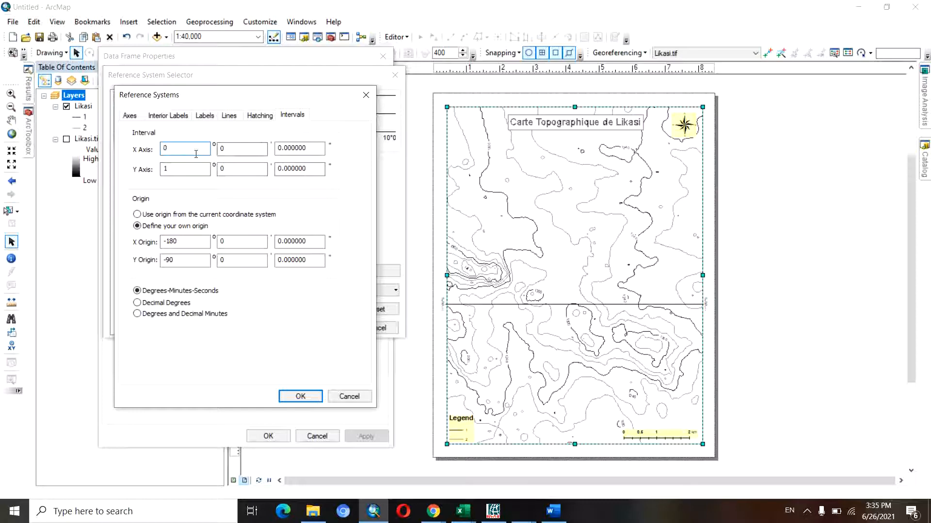
pyautogui.click(183, 169)
pyautogui.moveTo(226, 149); pyautogui.dragTo(218, 150)
pyautogui.write('5')
pyautogui.click(226, 169)
pyautogui.doubleClick(226, 169)
pyautogui.write('5')
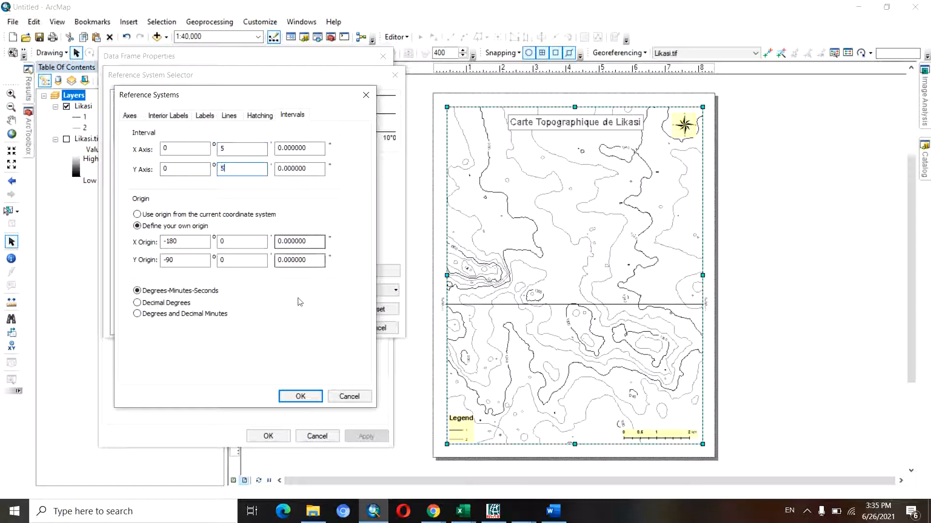
pyautogui.click(311, 396)
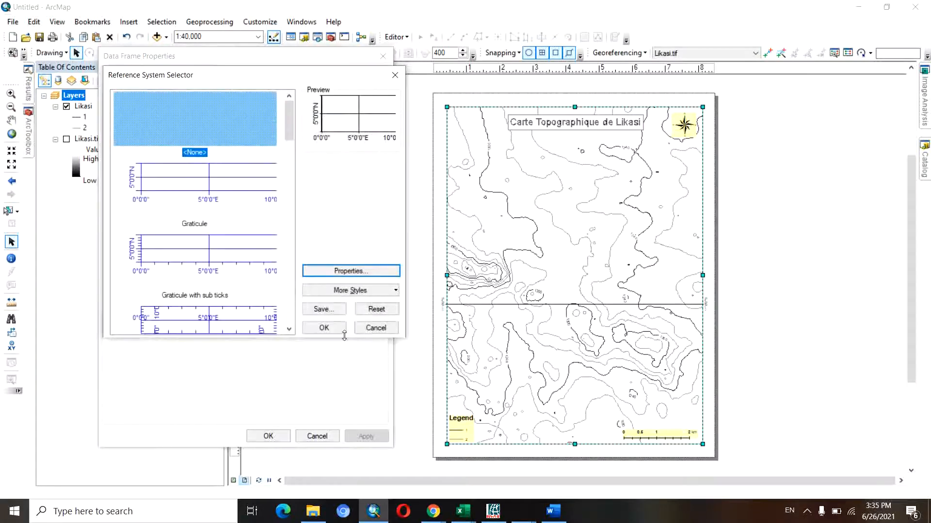
pyautogui.click(334, 325)
pyautogui.click(368, 435)
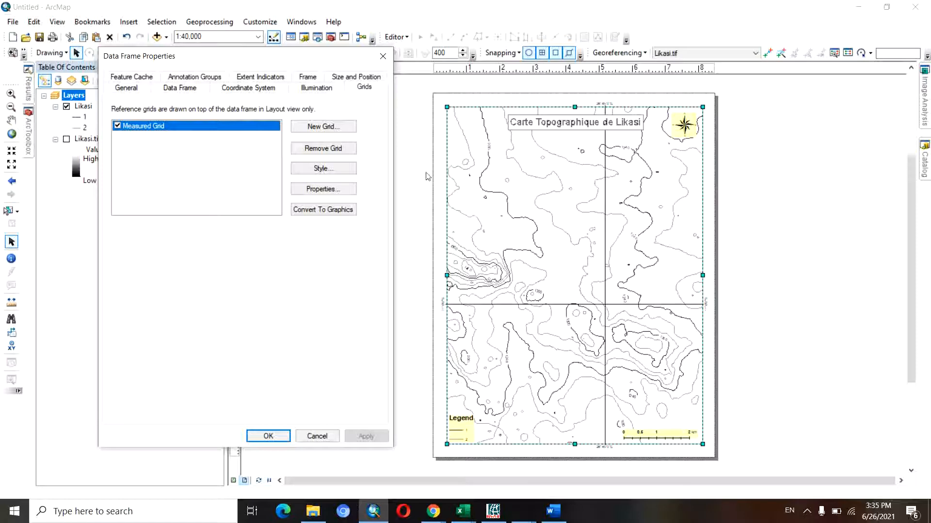
# Set the graticule interval to 1 minute 5 seconds on both the X and Y axes and apply it
pyautogui.click(322, 169)
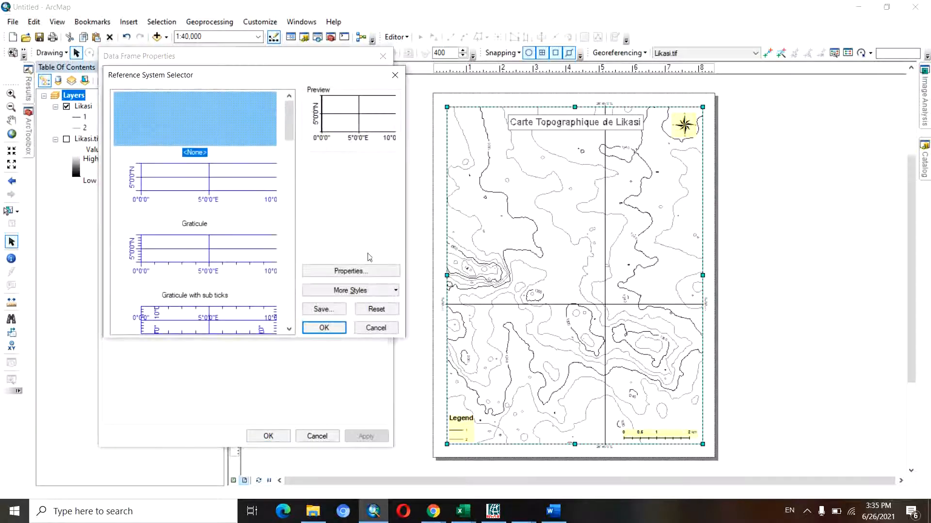
pyautogui.click(354, 269)
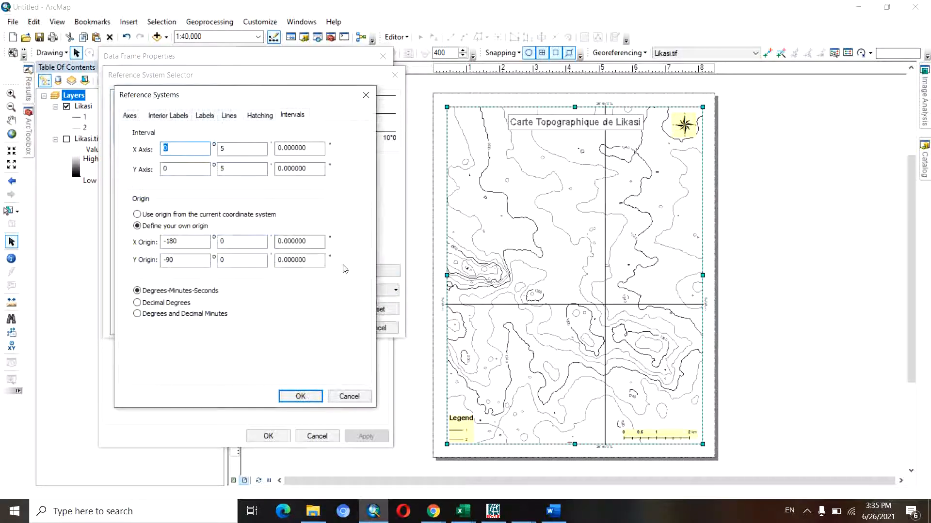
pyautogui.doubleClick(221, 148)
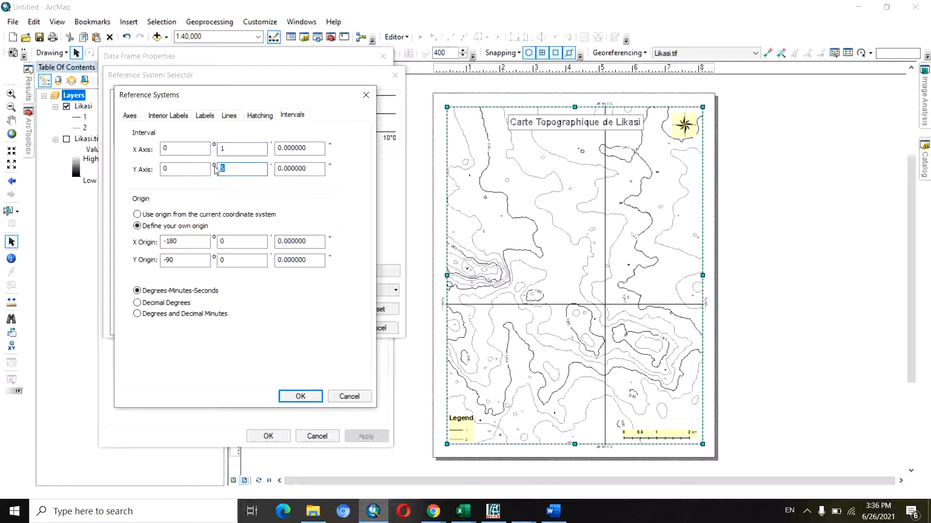
pyautogui.doubleClick(280, 148)
pyautogui.write('5')
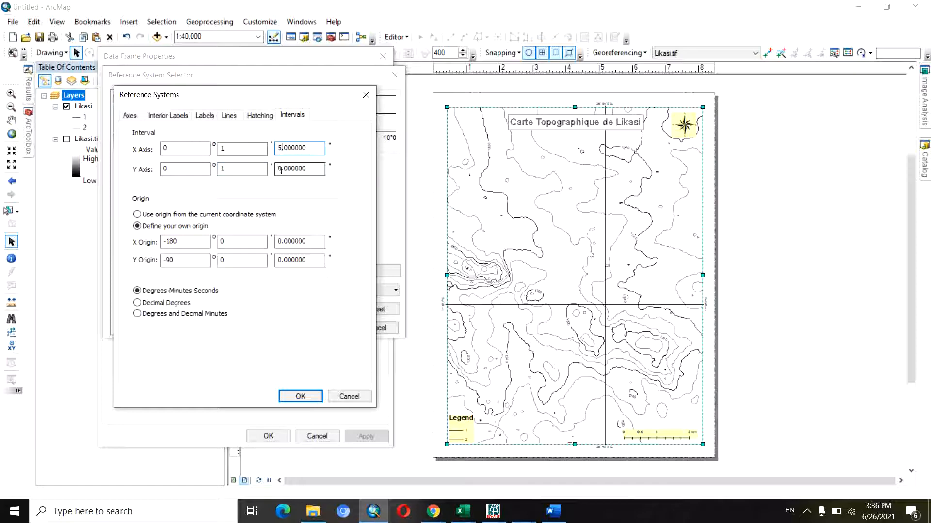
pyautogui.doubleClick(279, 168)
pyautogui.write('5')
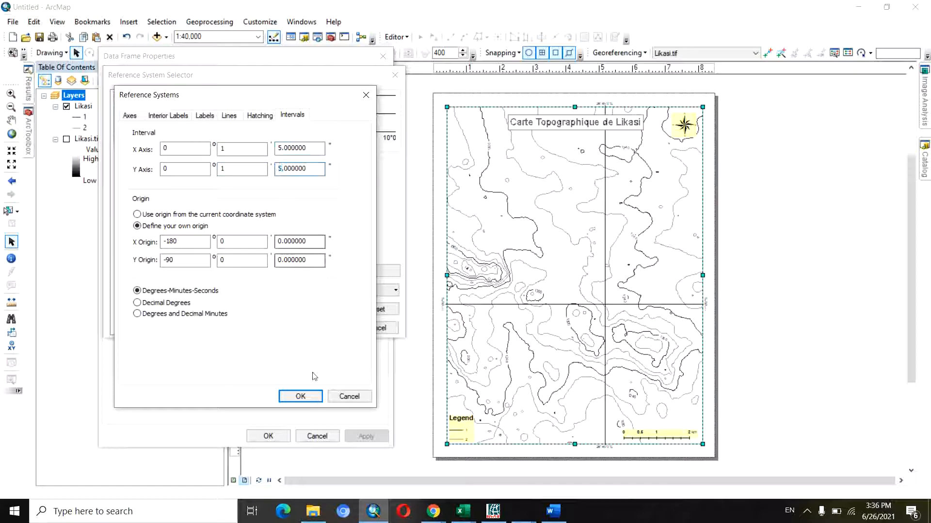
pyautogui.click(300, 397)
pyautogui.click(325, 327)
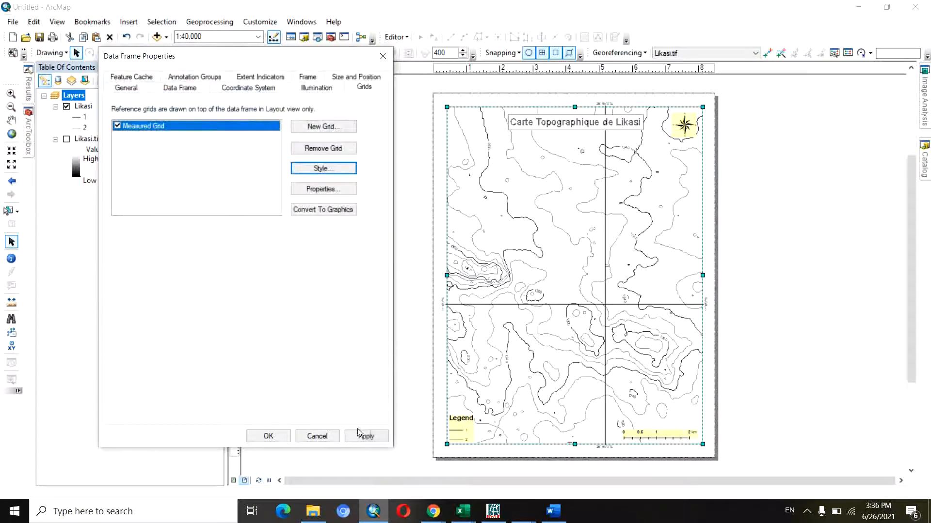
pyautogui.click(360, 435)
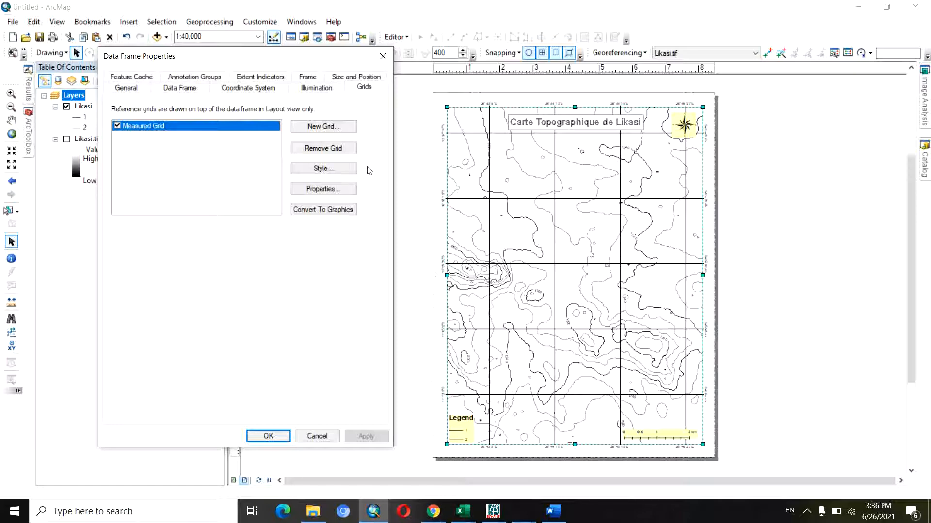
# Set the graticule labels' font size to 11, apply it to the map and finish the data frame properties
pyautogui.click(322, 169)
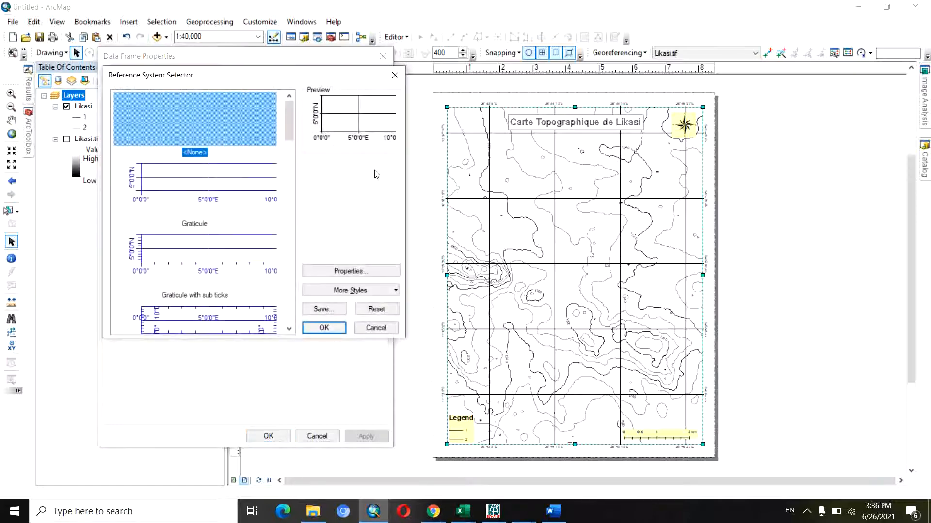
pyautogui.click(360, 273)
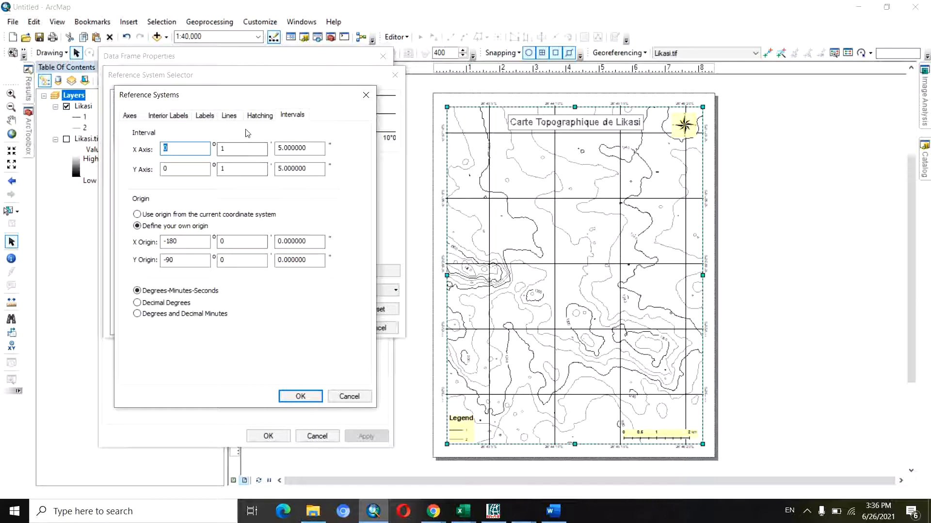
pyautogui.click(206, 117)
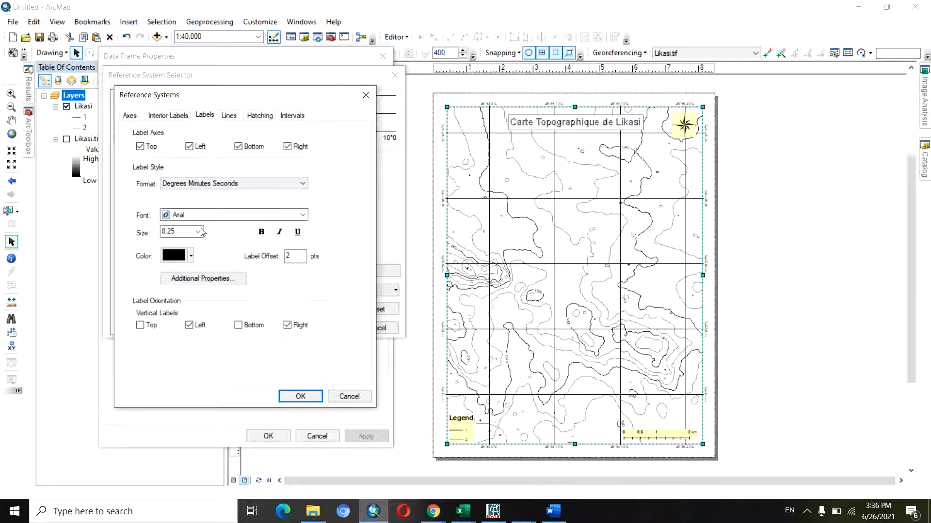
pyautogui.click(197, 231)
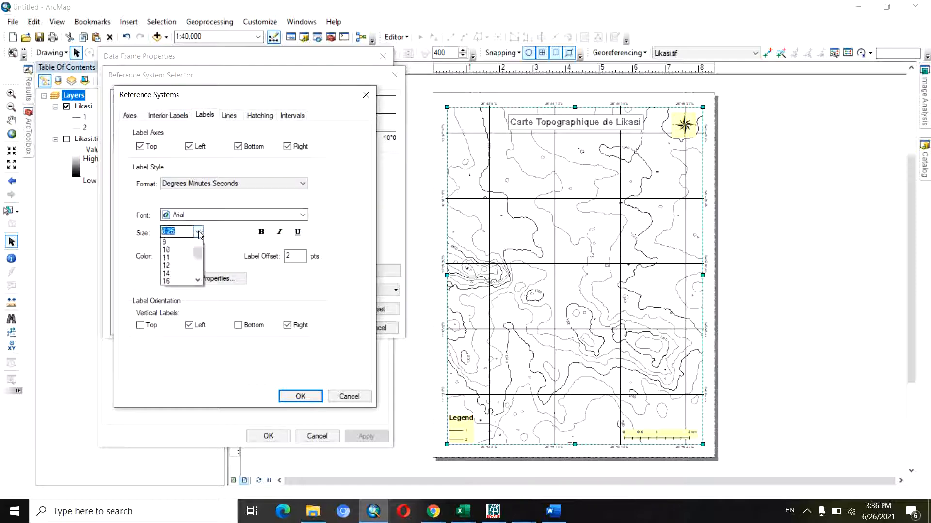
pyautogui.click(182, 266)
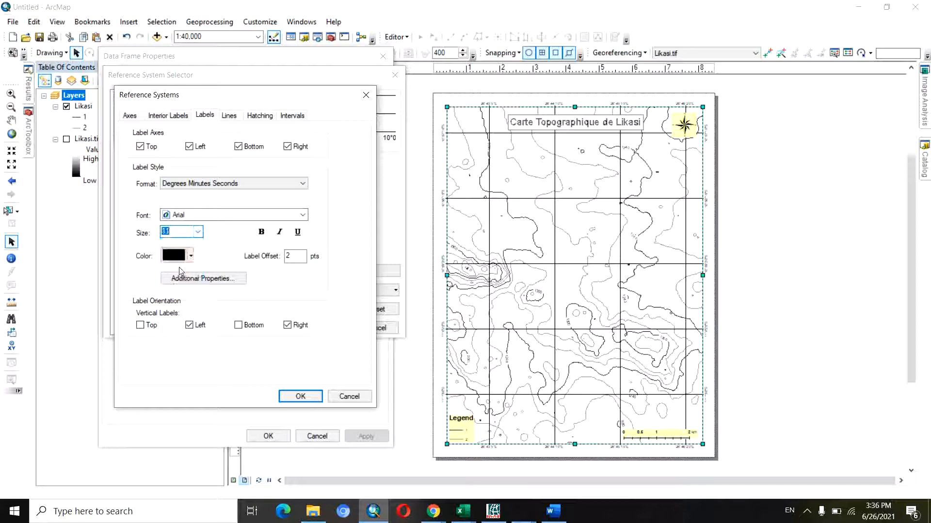
pyautogui.click(300, 396)
pyautogui.click(322, 328)
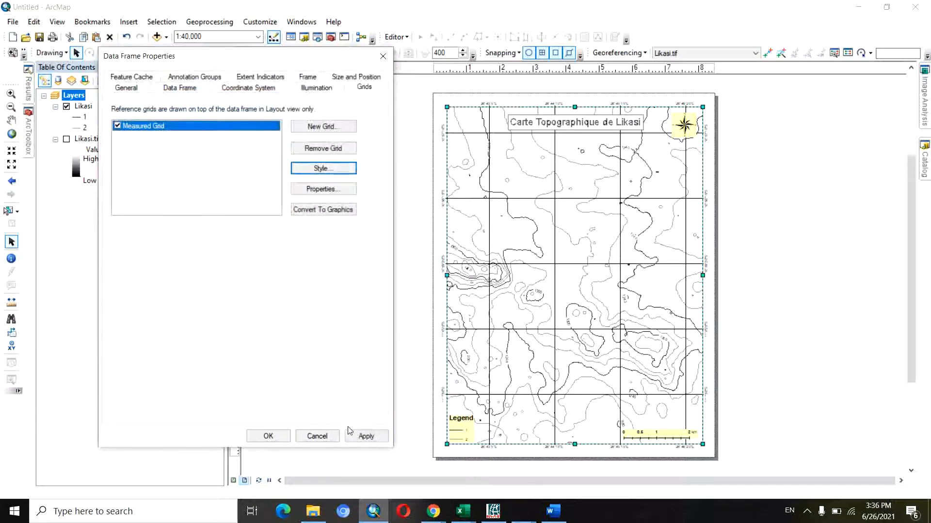
pyautogui.click(359, 436)
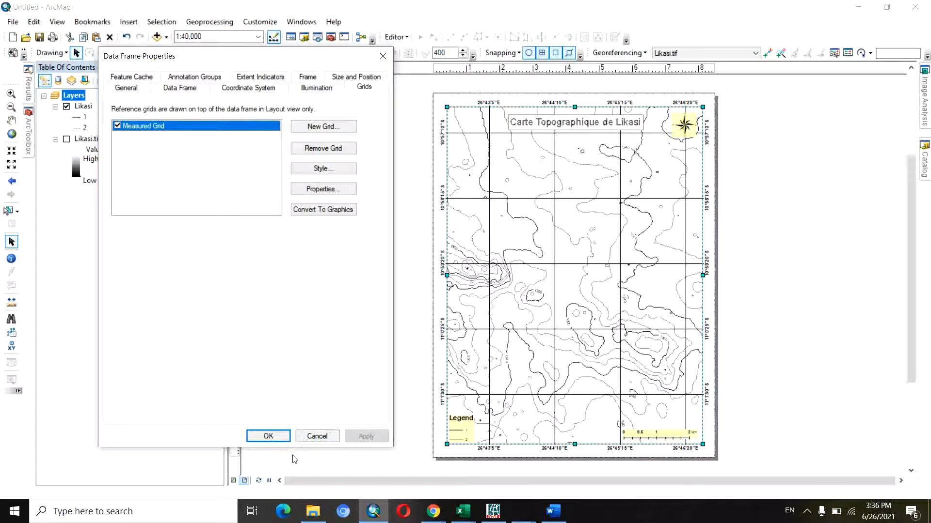
pyautogui.click(270, 436)
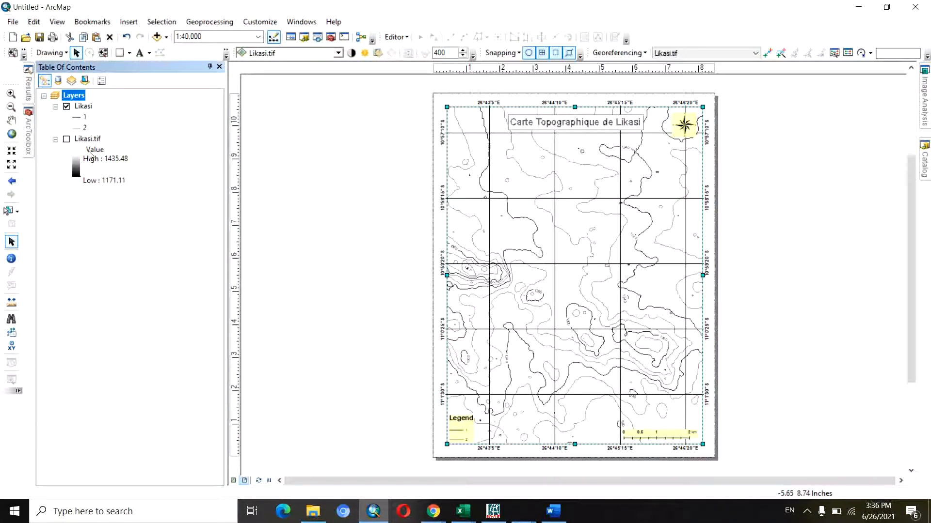
# Set the line width of the Likasi layer's type 1 contour symbol to 1.5
pyautogui.doubleClick(79, 109)
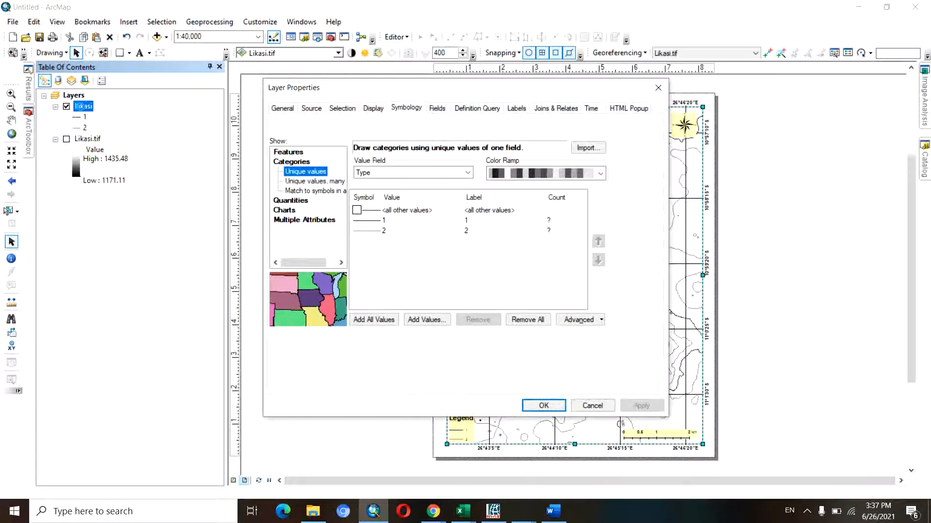
pyautogui.click(380, 225)
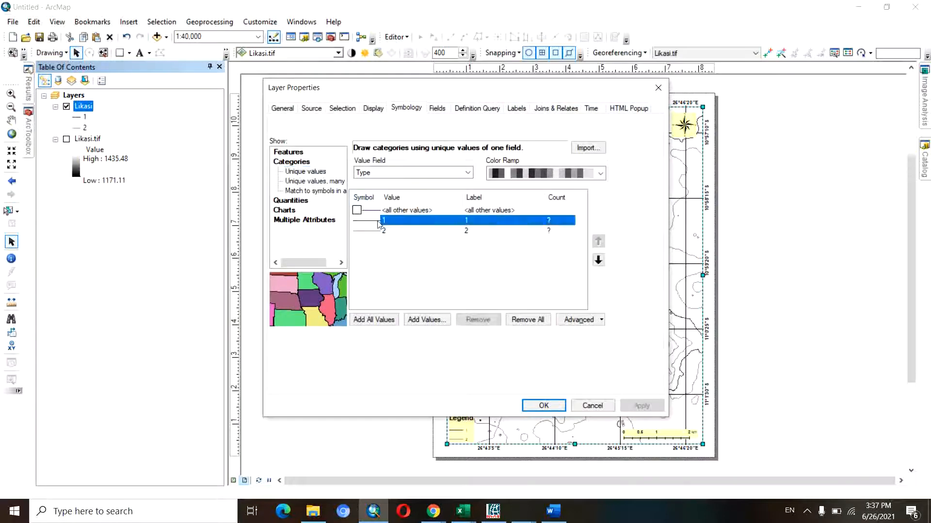
pyautogui.doubleClick(380, 225)
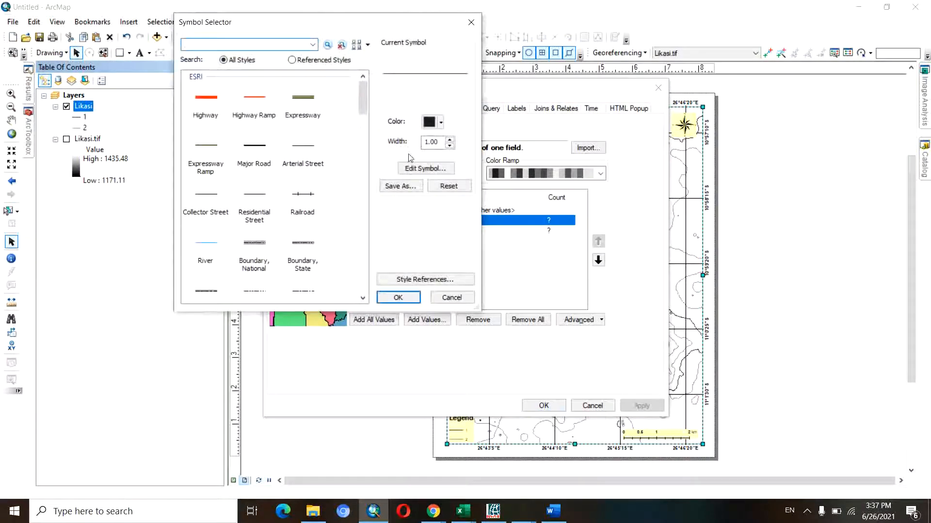
pyautogui.moveTo(439, 143); pyautogui.dragTo(432, 144)
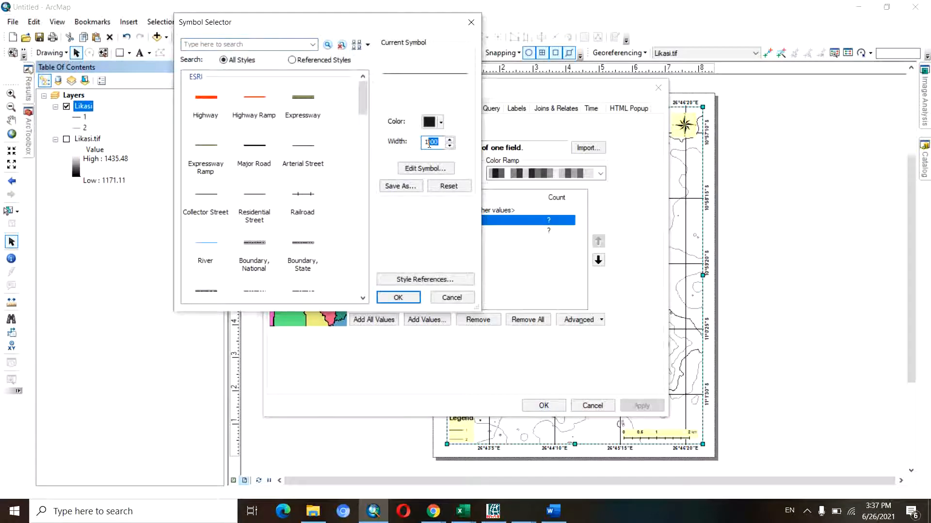
pyautogui.write('5')
pyautogui.click(413, 298)
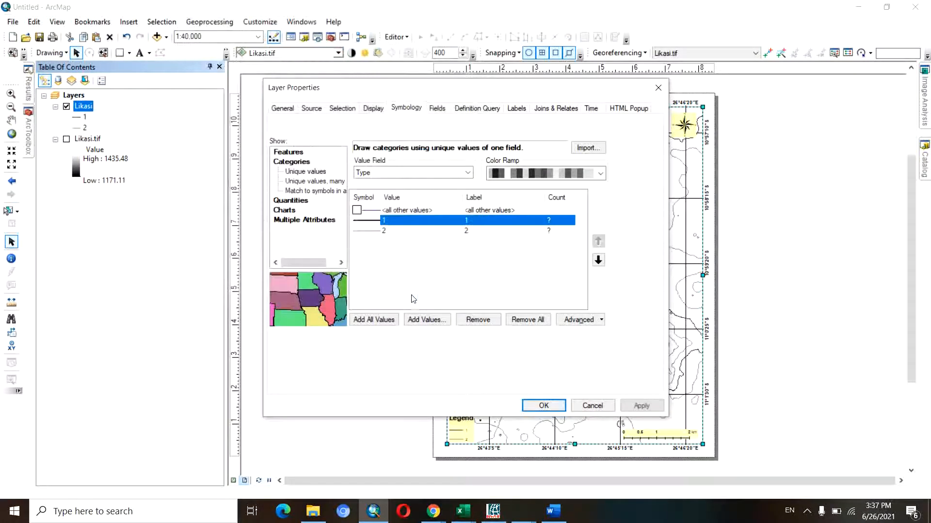
# Increase the line width of the type 2 contour symbol, apply the symbology to the map and finish the layer properties
pyautogui.click(378, 232)
pyautogui.doubleClick(378, 234)
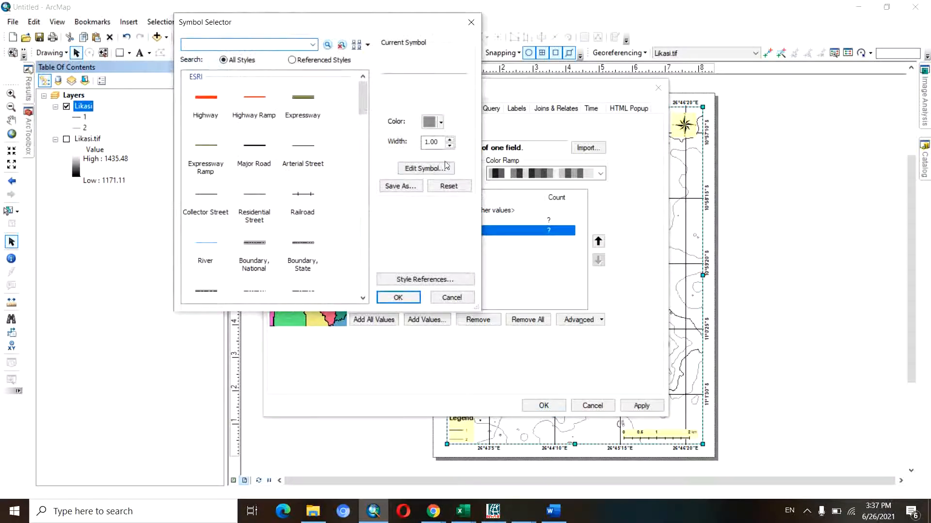
pyautogui.click(441, 122)
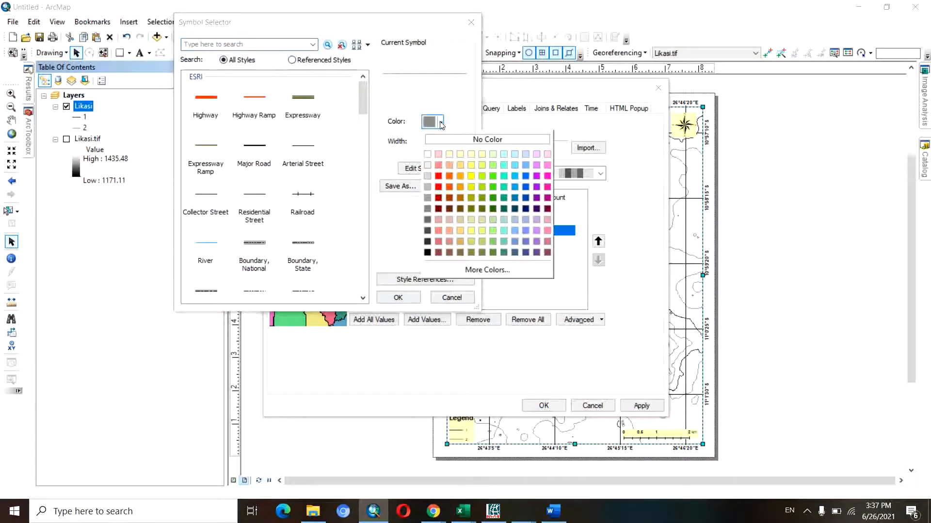
pyautogui.click(441, 122)
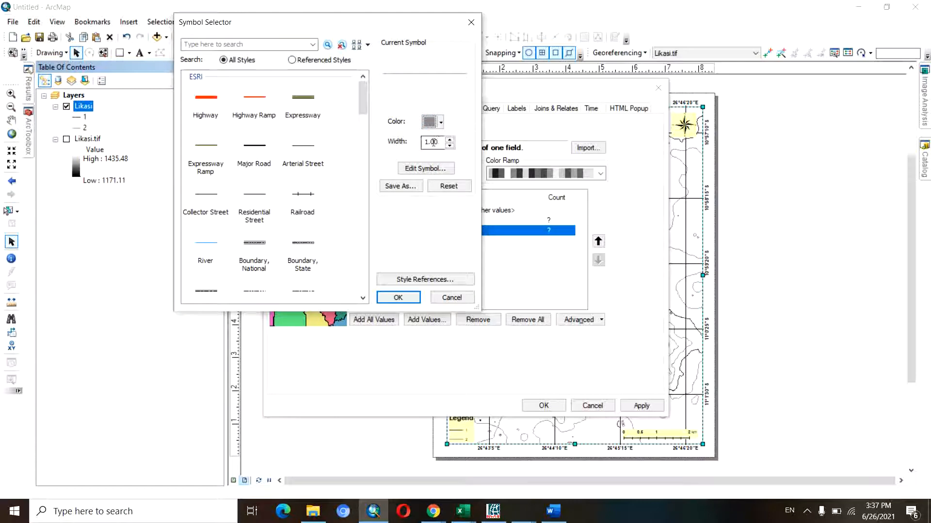
pyautogui.click(438, 143)
pyautogui.write('5')
pyautogui.click(419, 299)
pyautogui.click(643, 406)
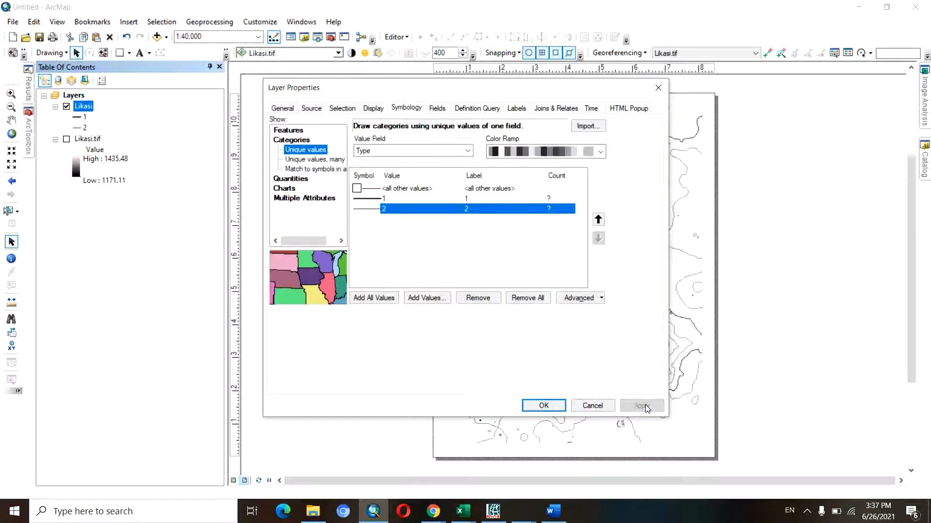
pyautogui.moveTo(526, 90); pyautogui.dragTo(284, 82)
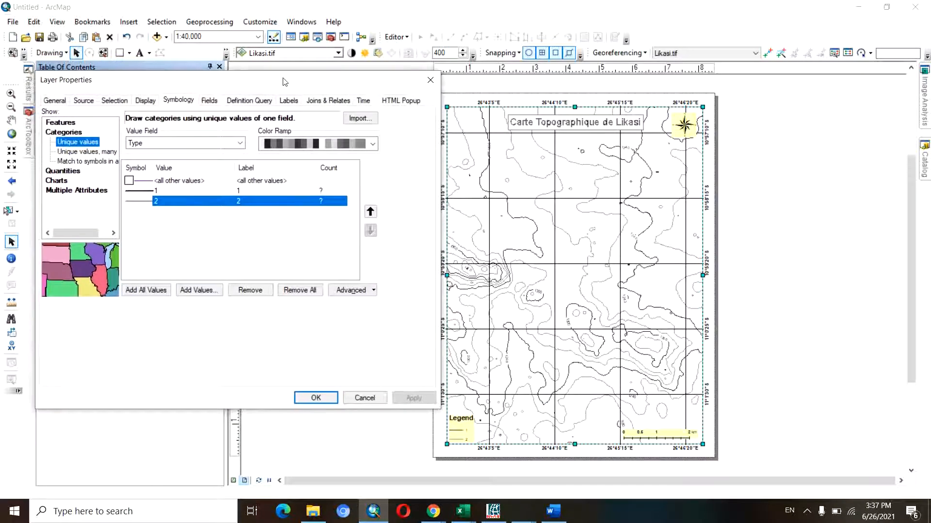
pyautogui.click(324, 401)
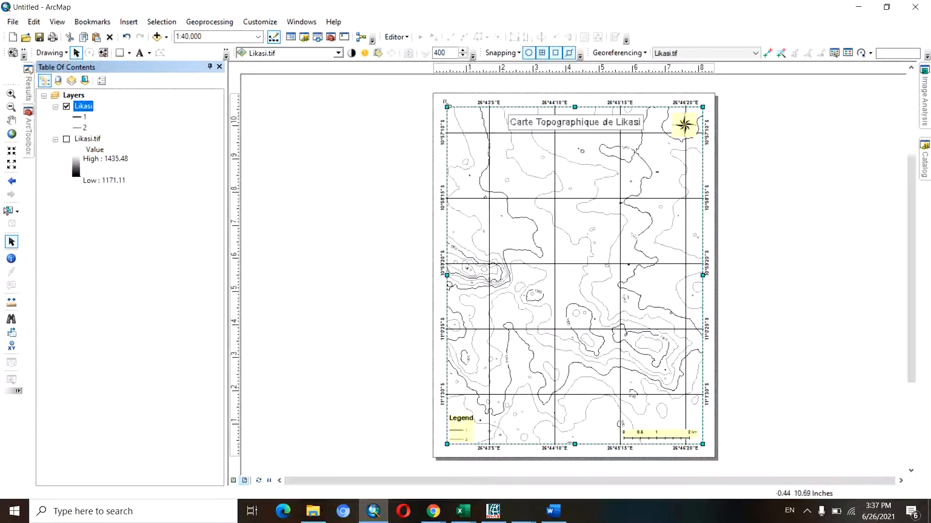
# Insert a neatline around the selected data frame with a 3.0 Point border, then deselect the frame
pyautogui.click(128, 20)
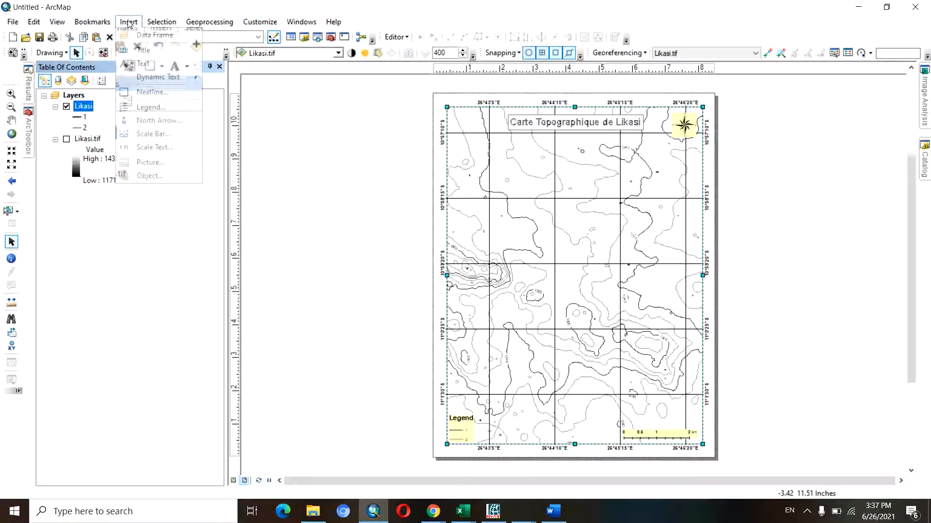
pyautogui.click(176, 94)
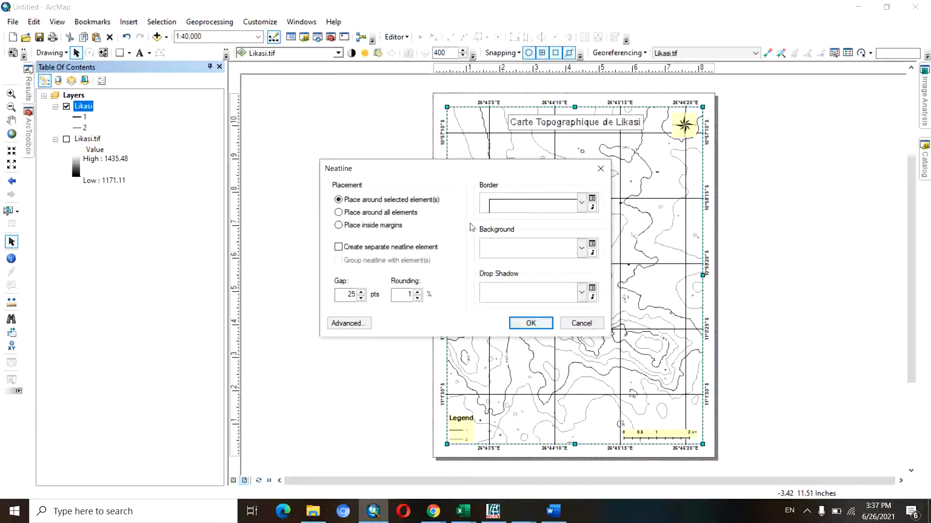
pyautogui.click(580, 205)
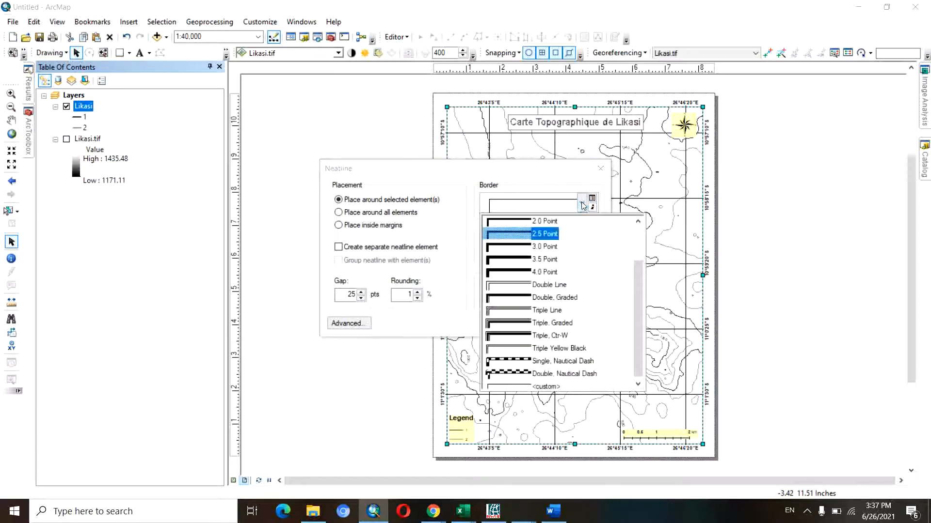
pyautogui.click(529, 247)
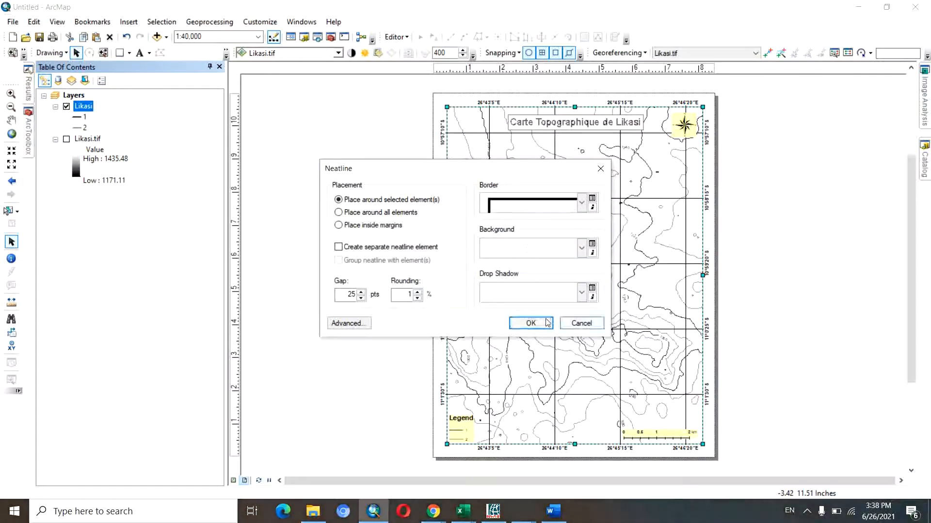
pyautogui.click(531, 323)
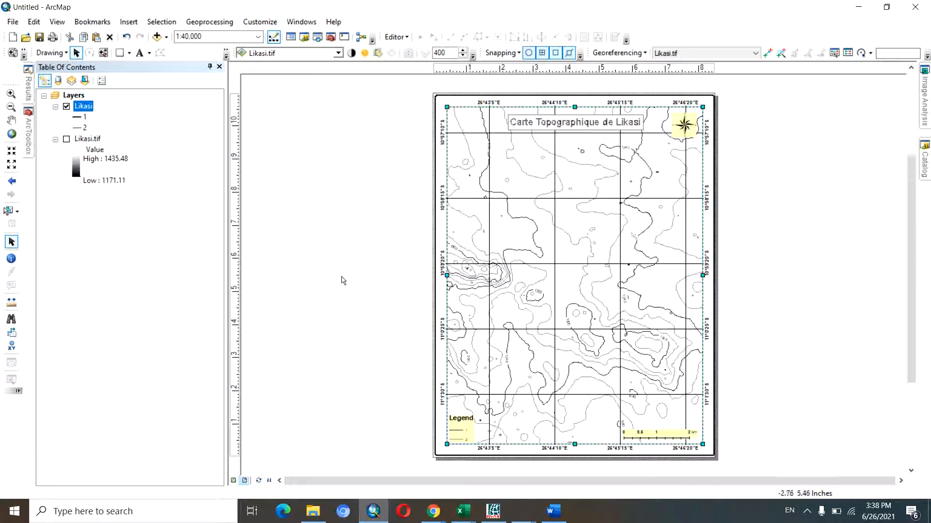
pyautogui.click(366, 294)
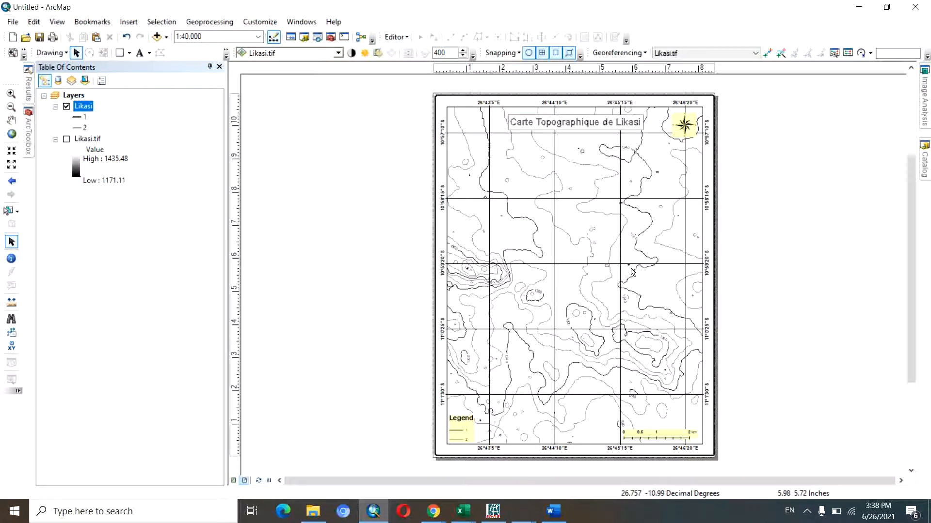
# Examine the thickened contour lines and their elevation labels across the central and southern parts of the map
pyautogui.scroll(-3, 616, 277)
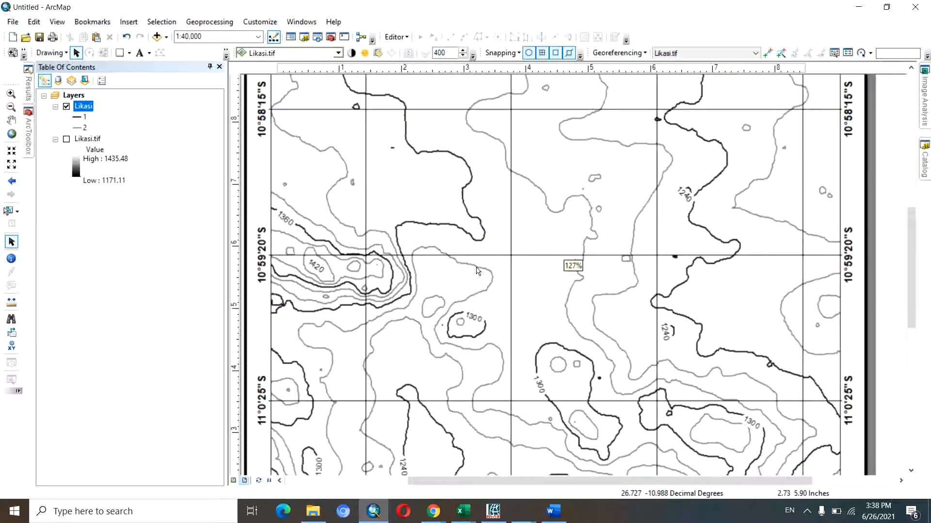
pyautogui.scroll(-2, 478, 270)
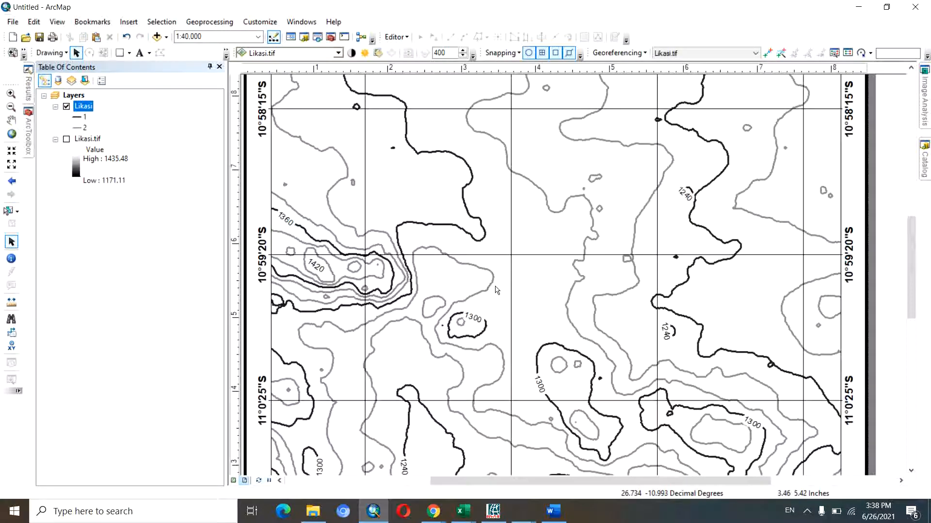
pyautogui.scroll(-1, 560, 402)
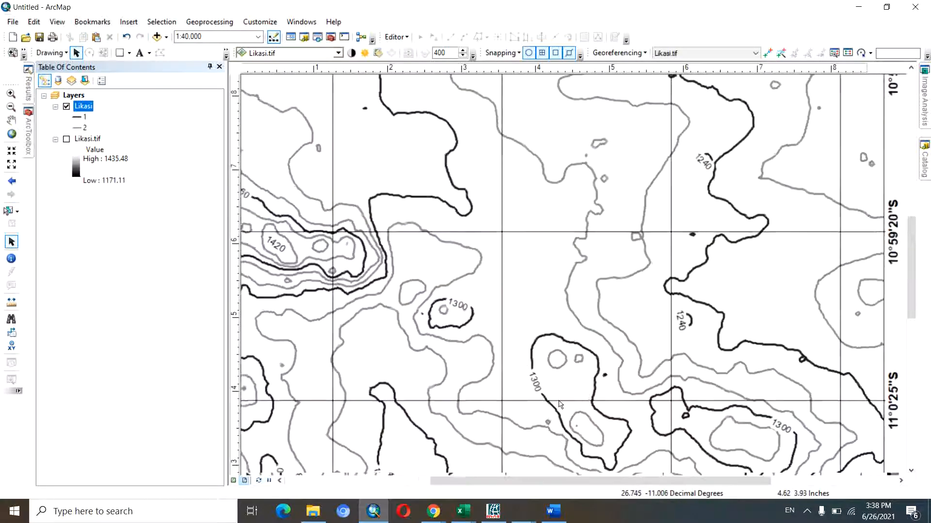
pyautogui.click(15, 124)
pyautogui.moveTo(571, 382); pyautogui.dragTo(563, 322)
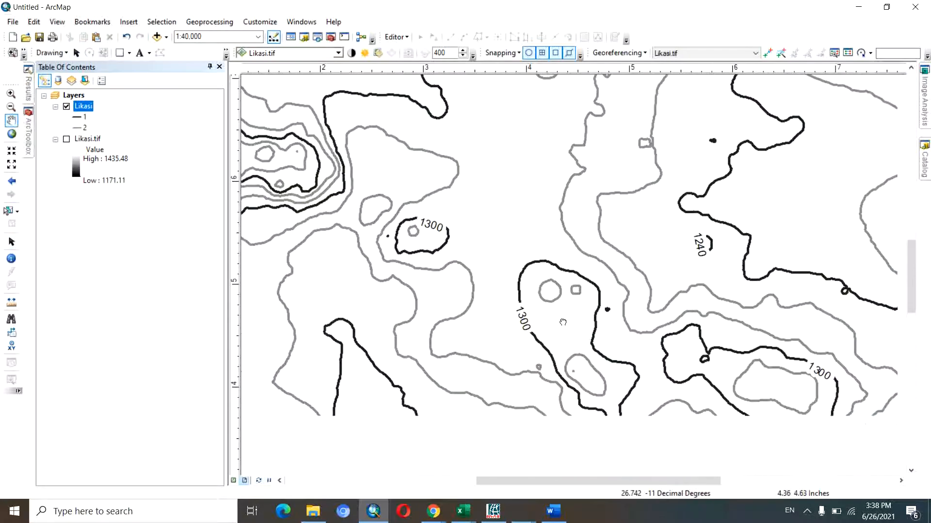
pyautogui.moveTo(589, 377); pyautogui.dragTo(605, 372)
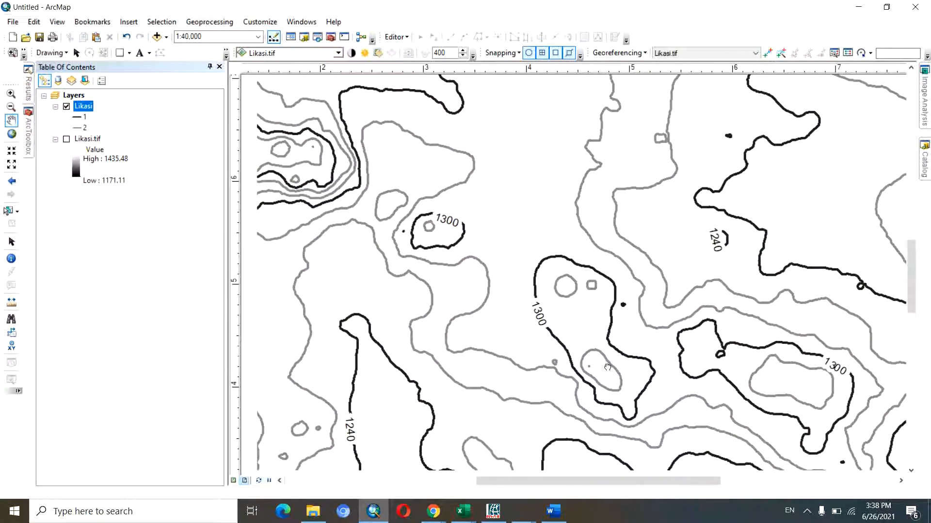
pyautogui.moveTo(460, 442); pyautogui.dragTo(452, 375)
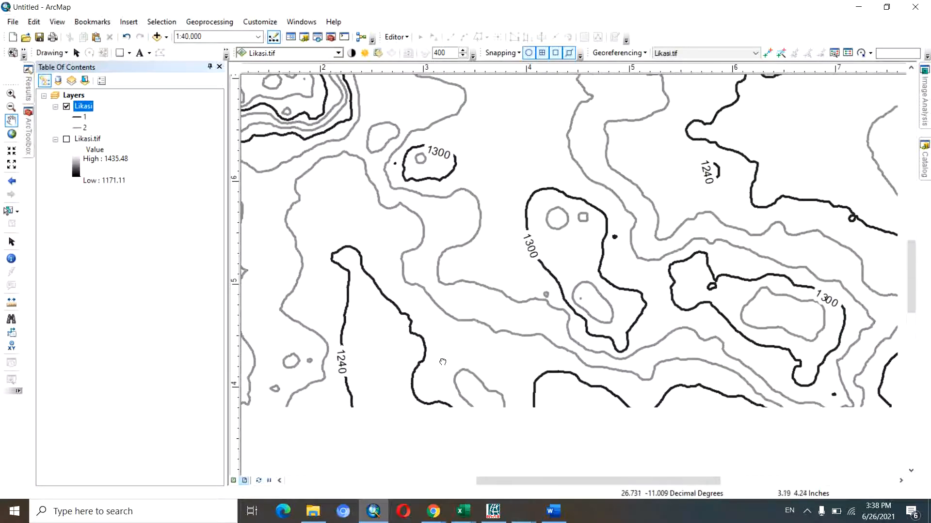
pyautogui.moveTo(485, 423); pyautogui.dragTo(491, 393)
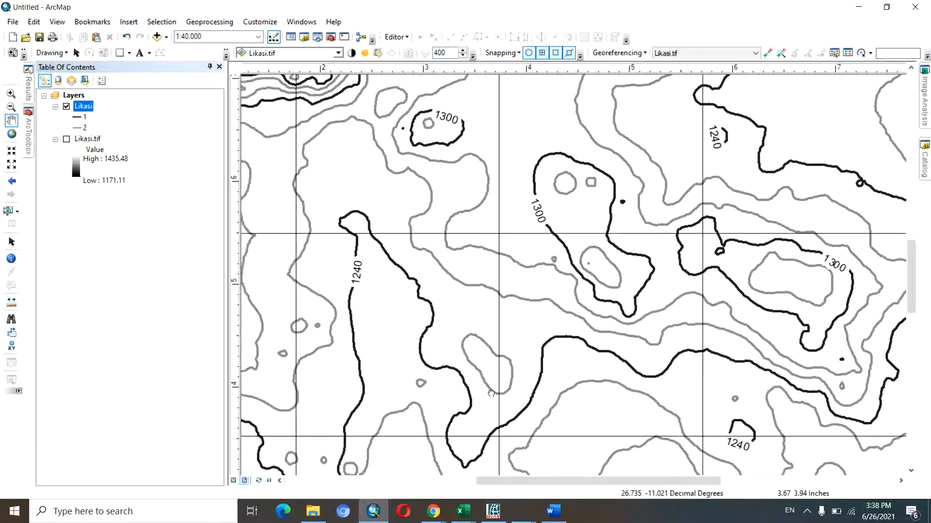